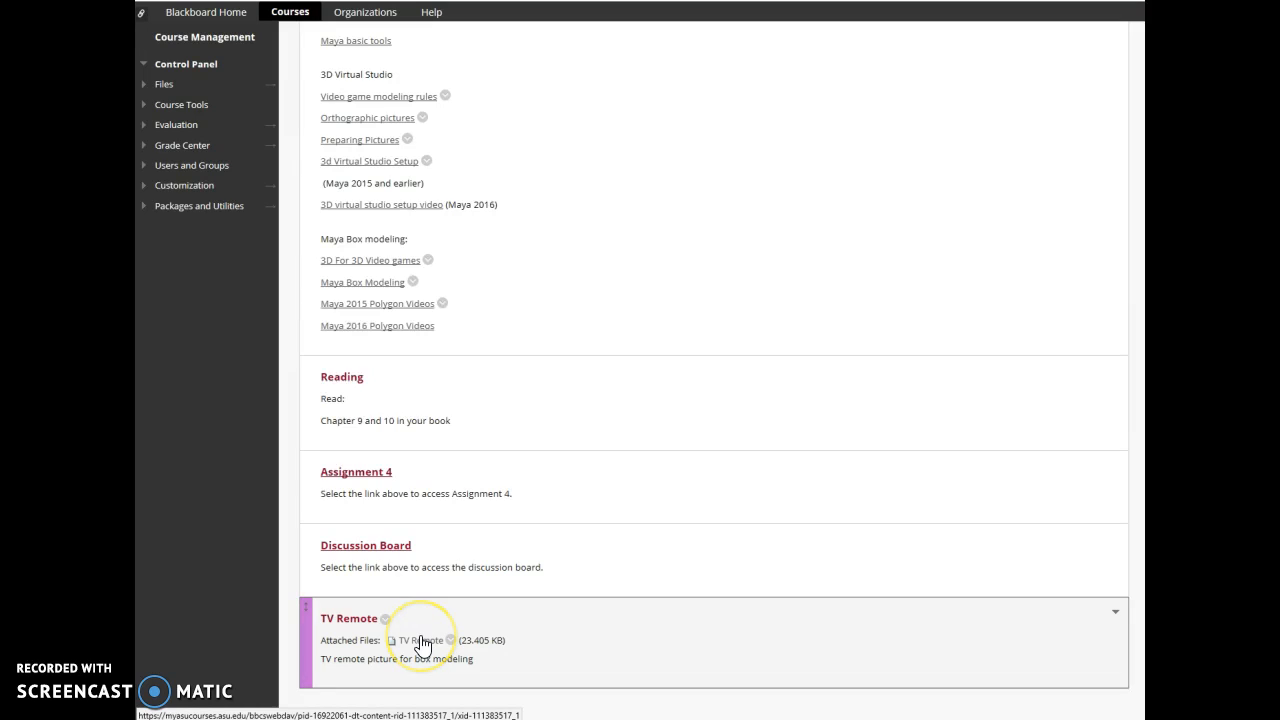
Step: Download the TV Remote attachment to the Desktop as remote.jpg and dismiss the download notice
right_click(421, 642)
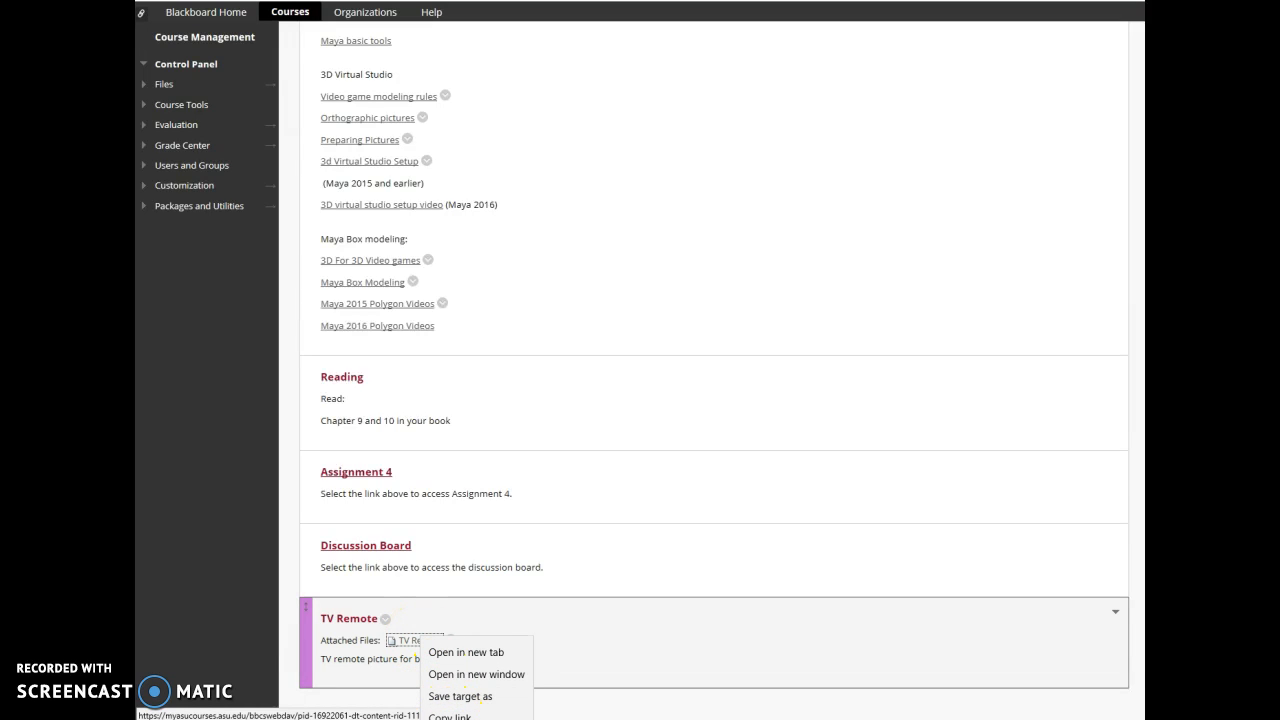
left_click(460, 696)
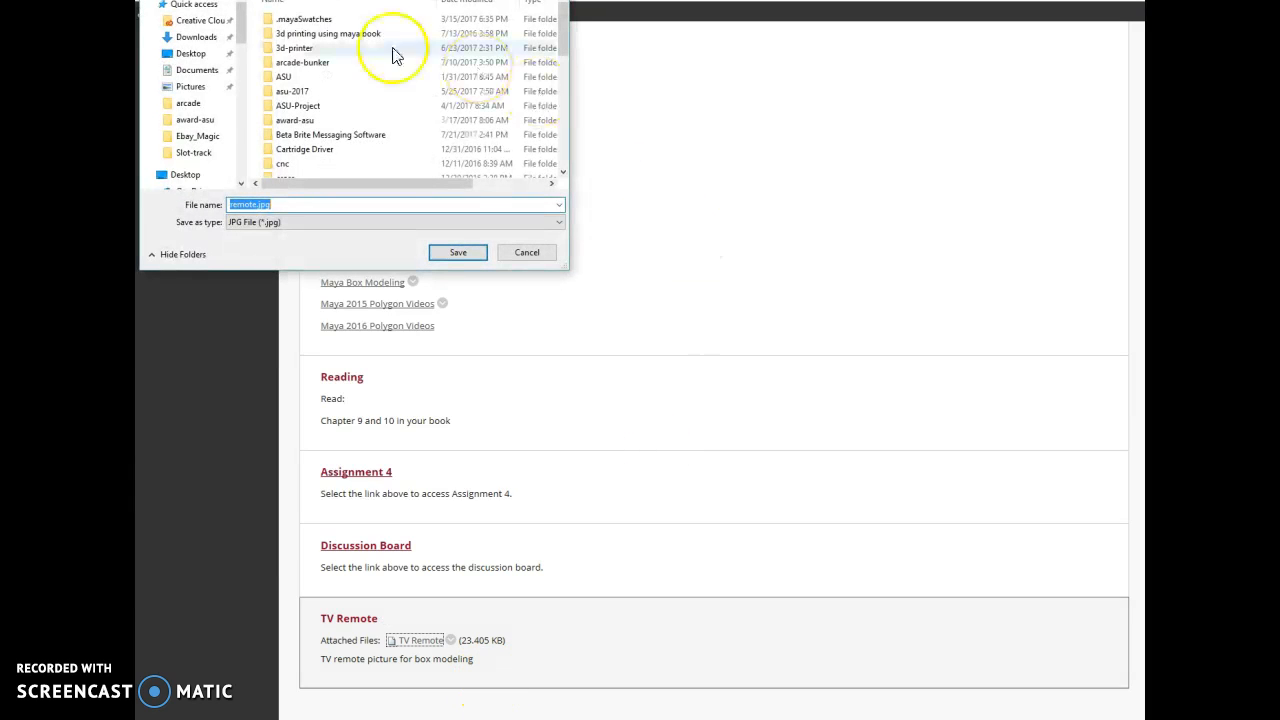
left_click(196, 58)
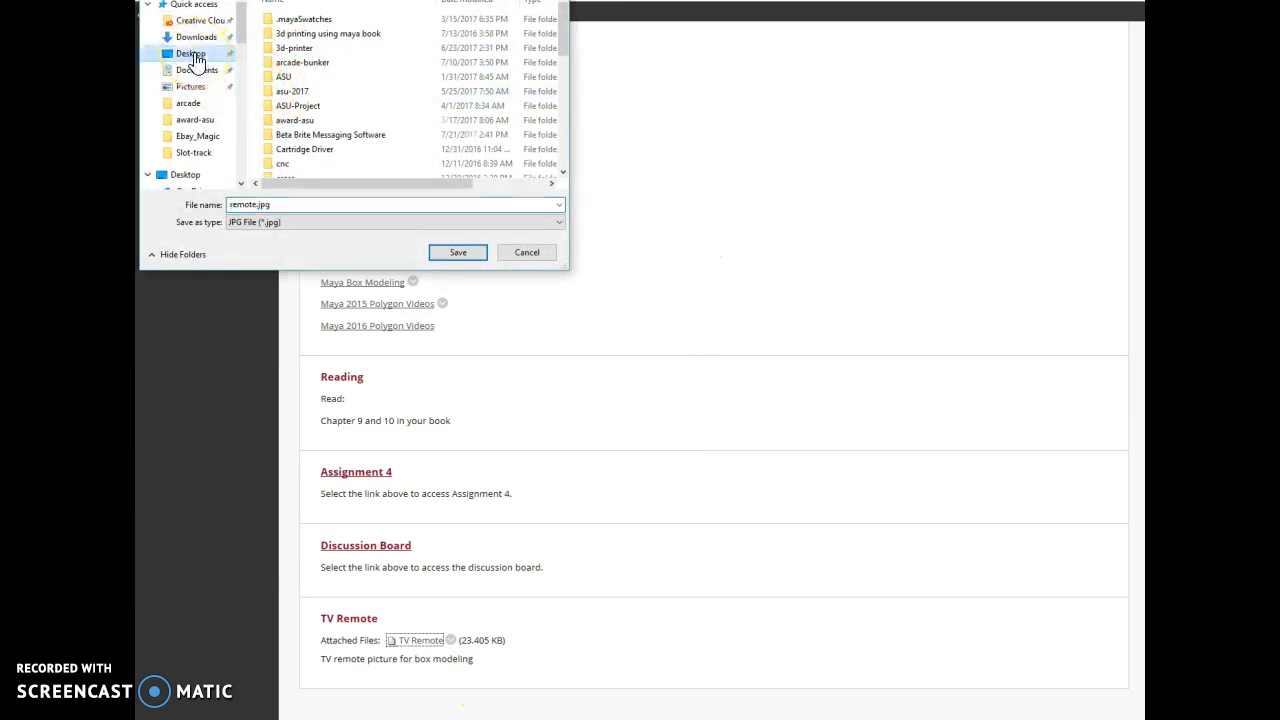
left_click(460, 253)
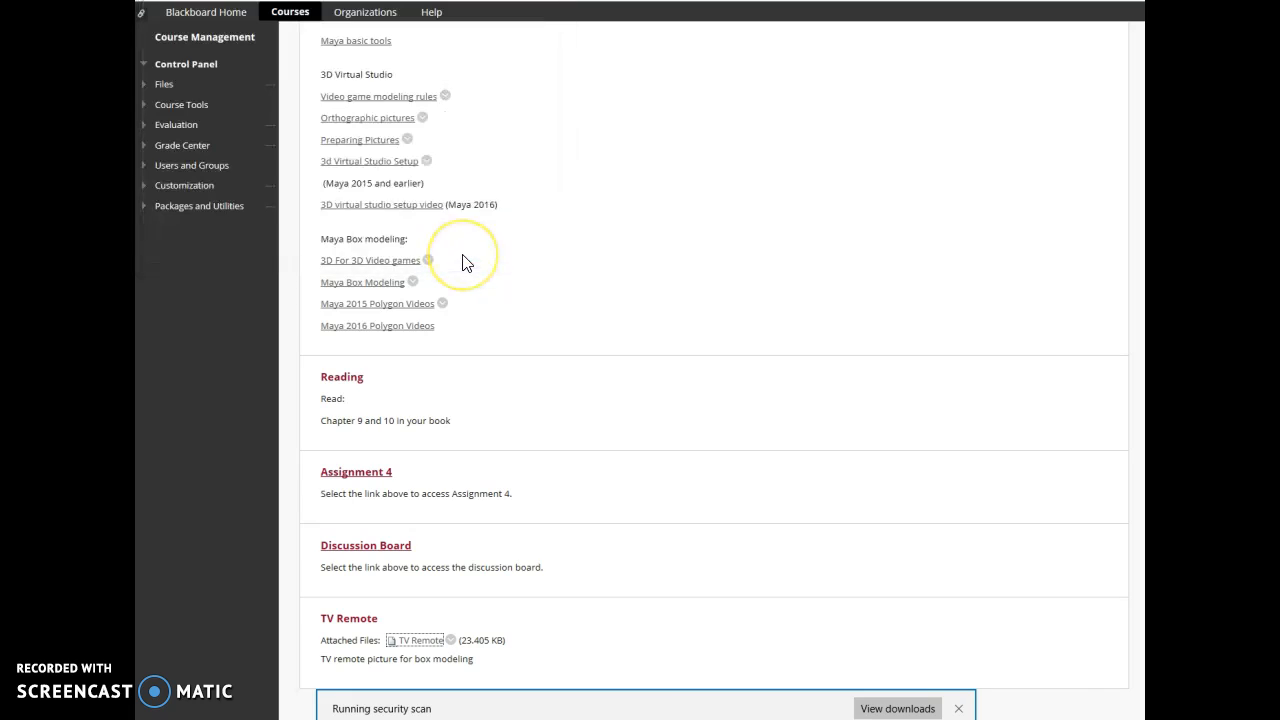
left_click(957, 708)
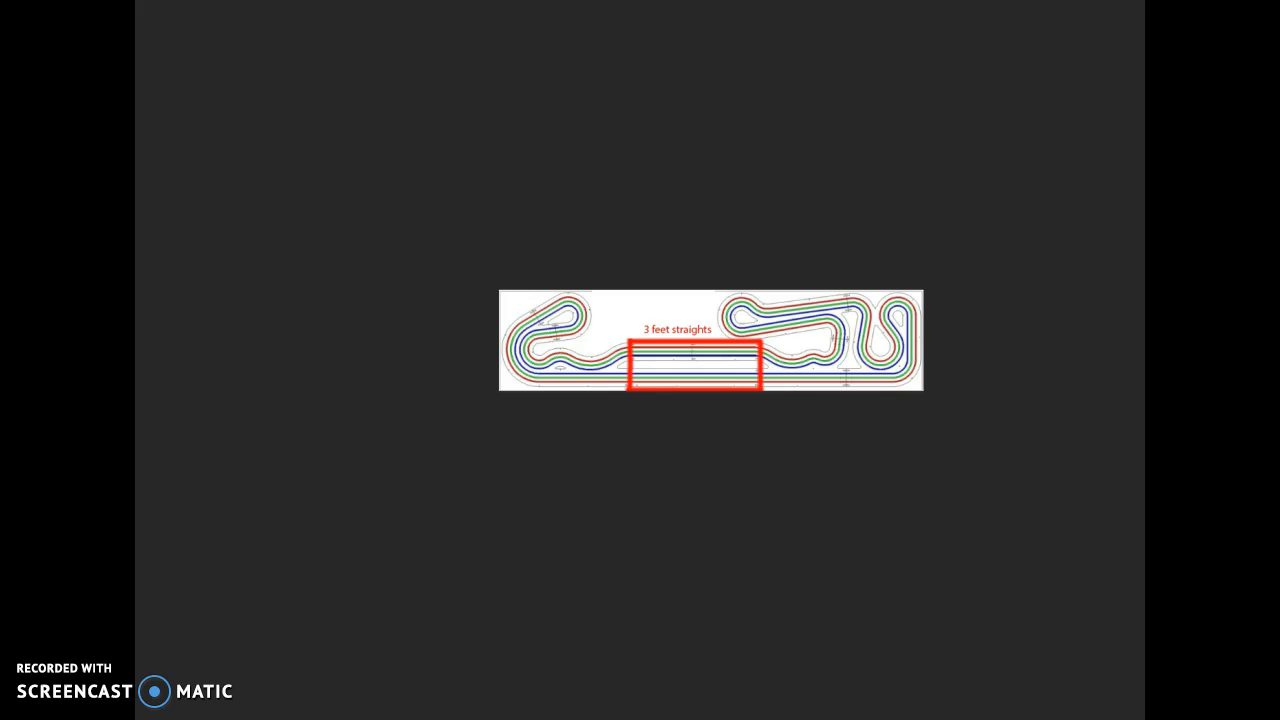
Step: Switch to Photoshop, close the open track image and fit the application window to the screen
left_click(1052, 230)
left_click(802, 190)
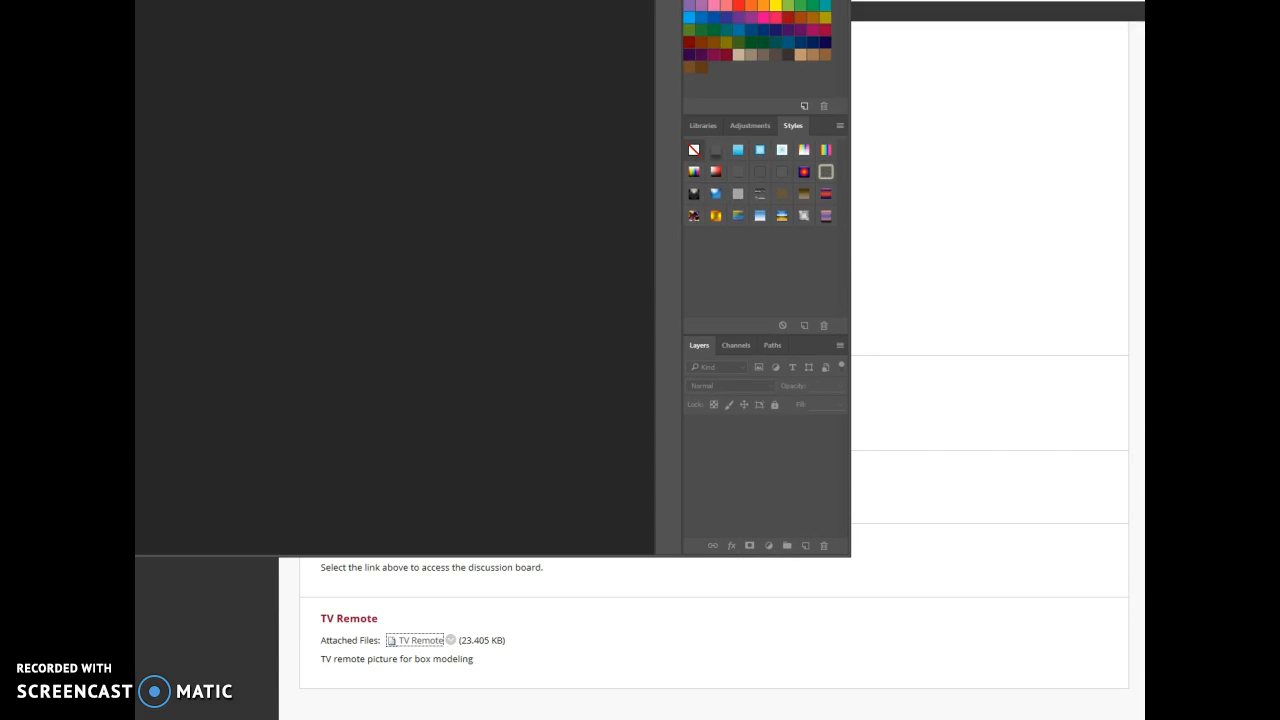
left_click_drag(500, 0, 772, 7)
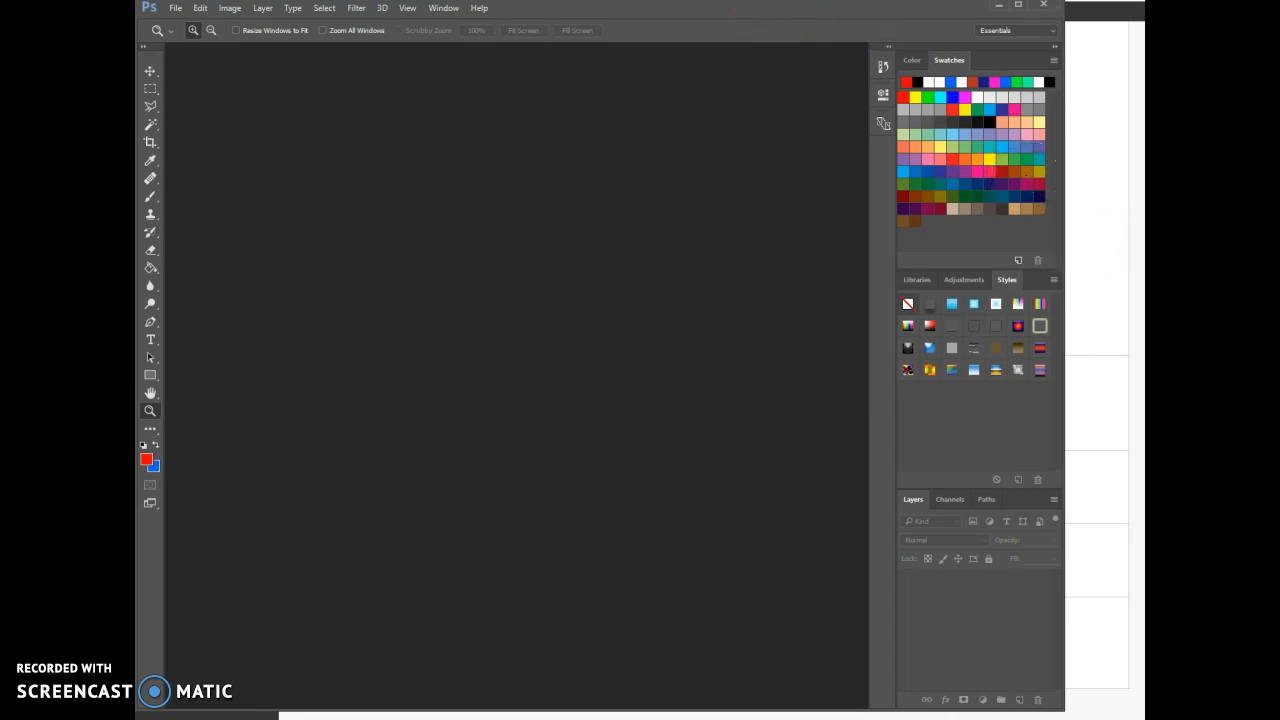
left_click_drag(1062, 251, 1138, 248)
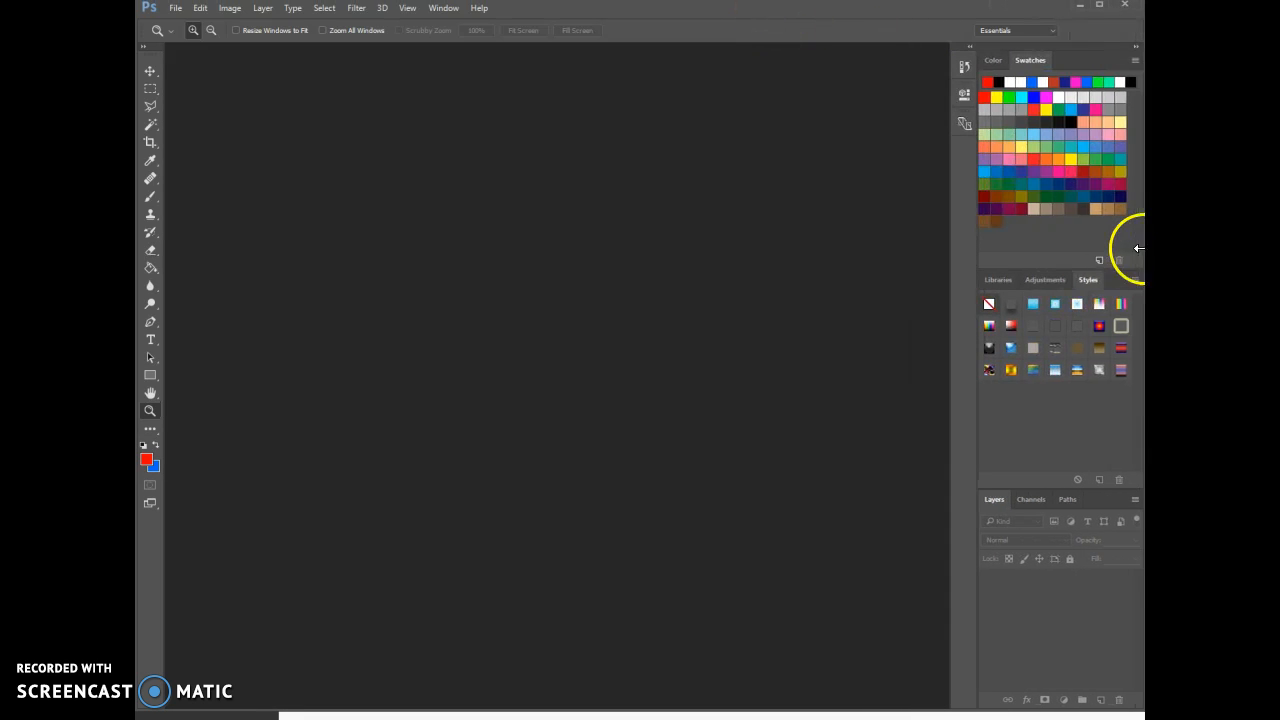
Step: Open remote.jpg from the Desktop
left_click(175, 8)
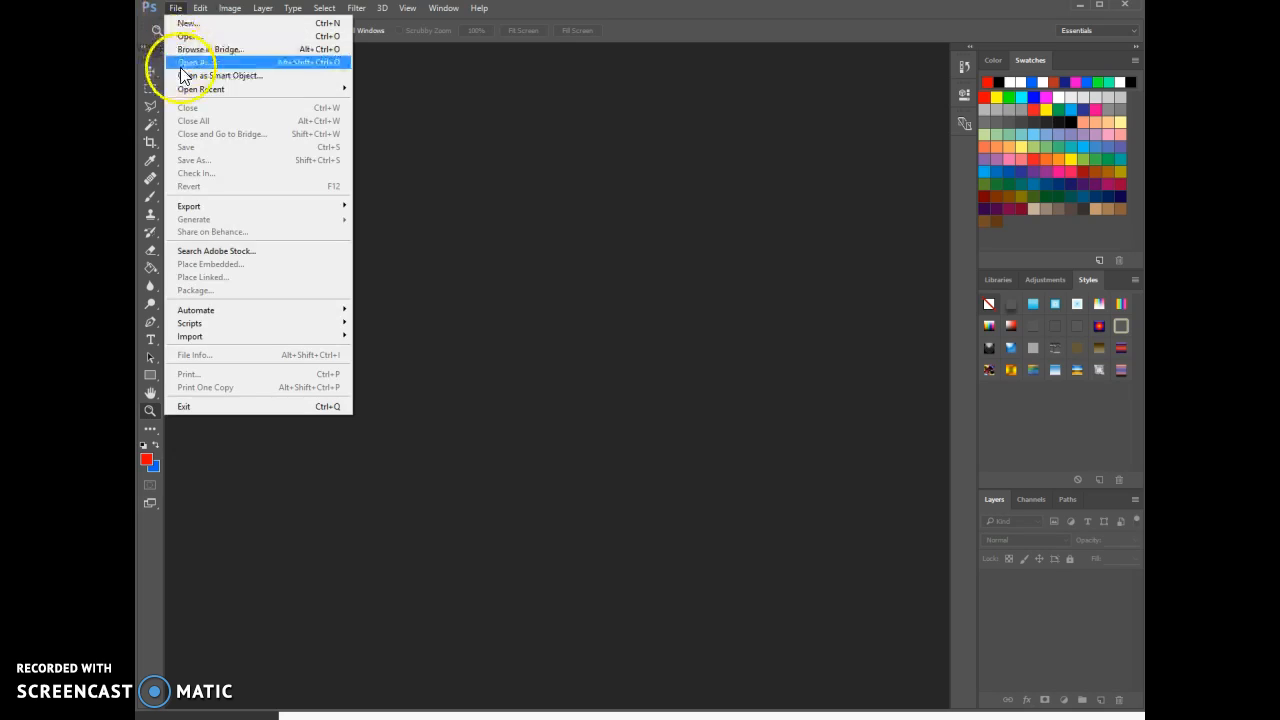
left_click(187, 36)
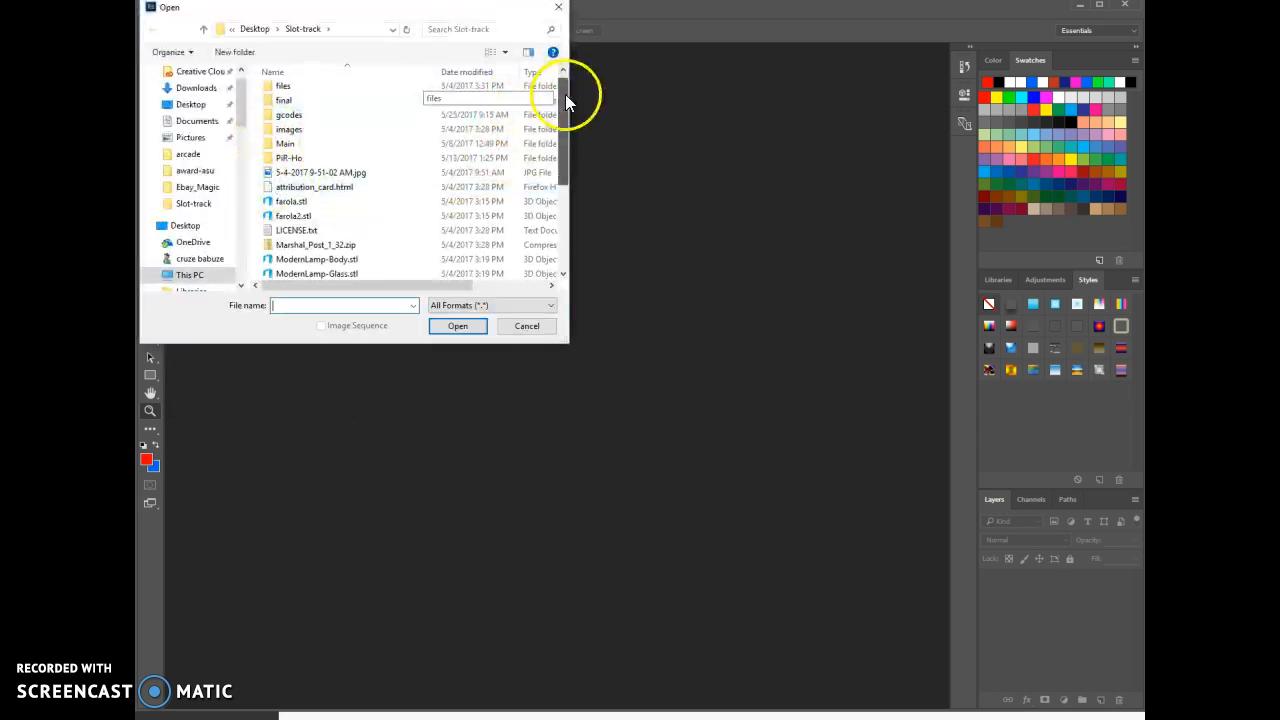
left_click(188, 104)
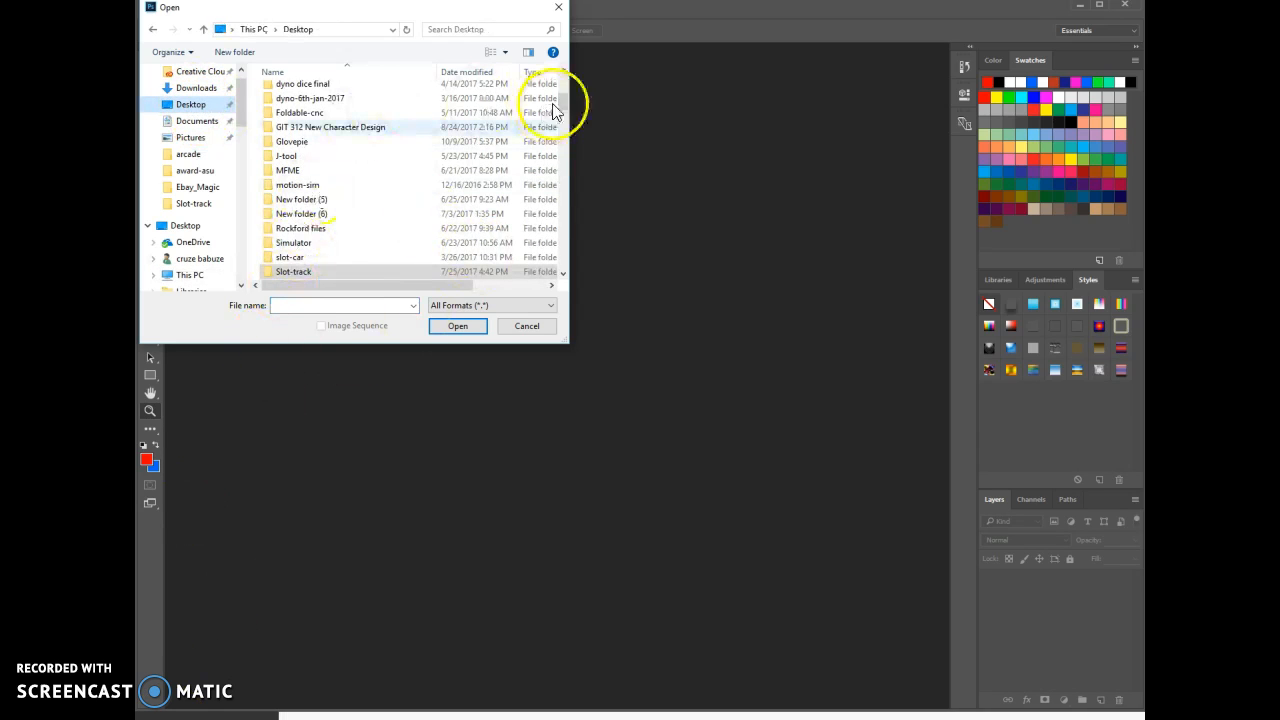
left_click_drag(566, 105, 564, 221)
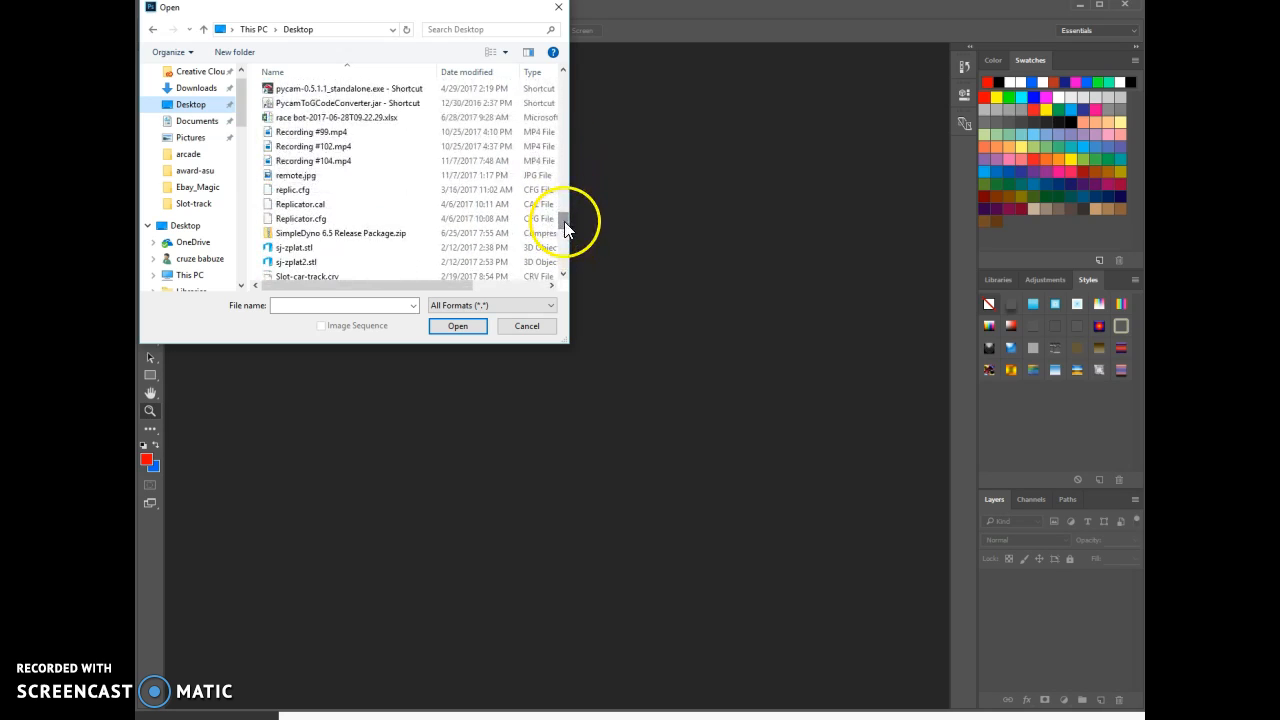
left_click(298, 177)
left_click(466, 328)
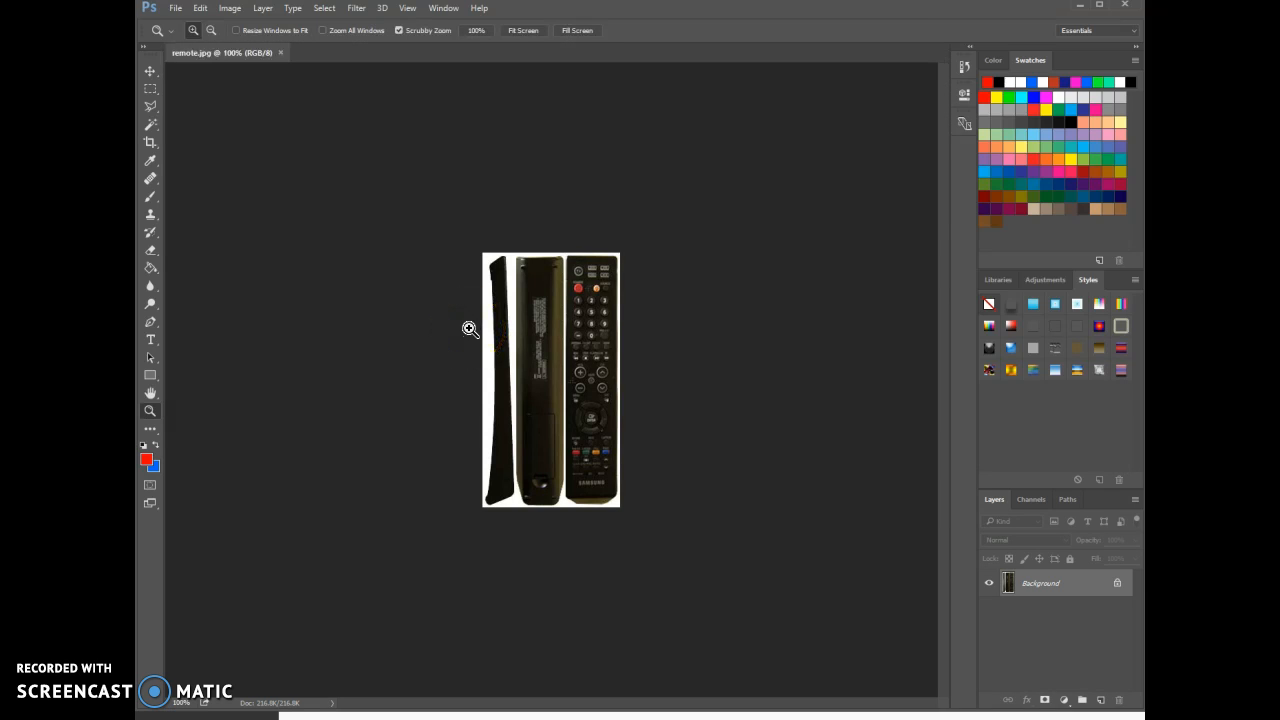
Step: Float remote.jpg in its own window, enlarge it and show the whole picture at 200%
left_click_drag(187, 52, 375, 99)
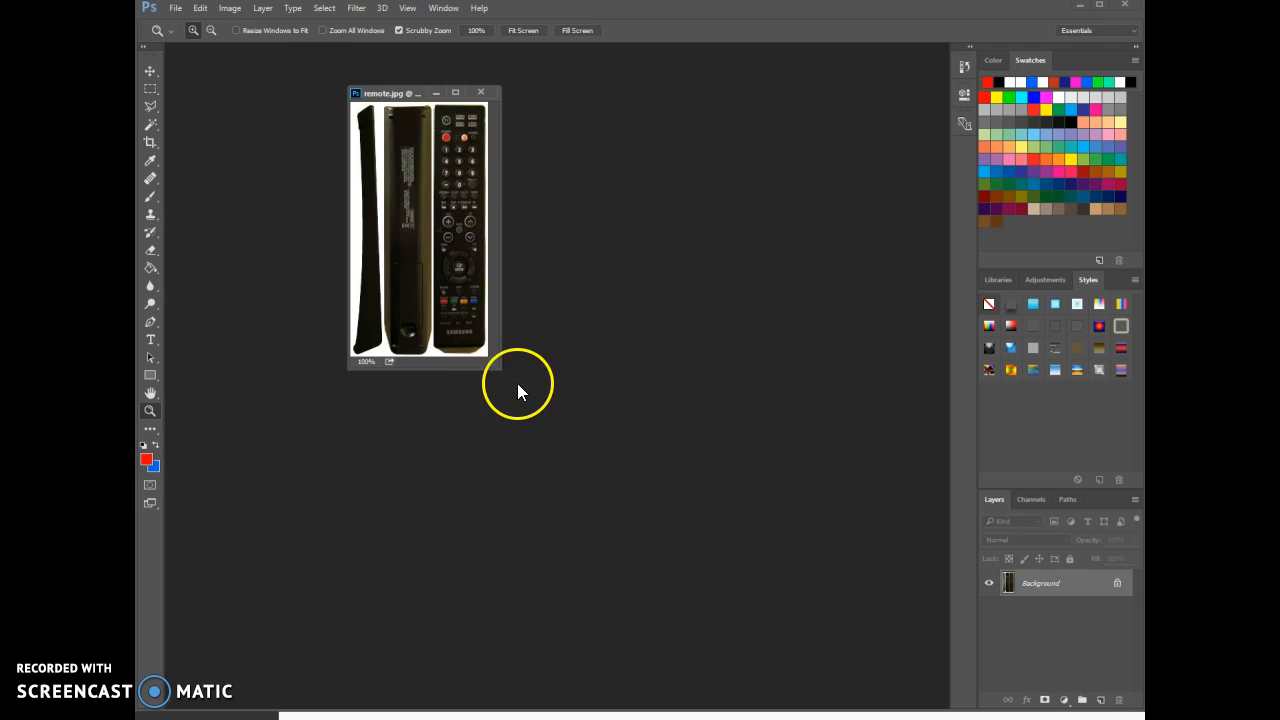
left_click_drag(497, 364, 788, 594)
left_click(600, 295)
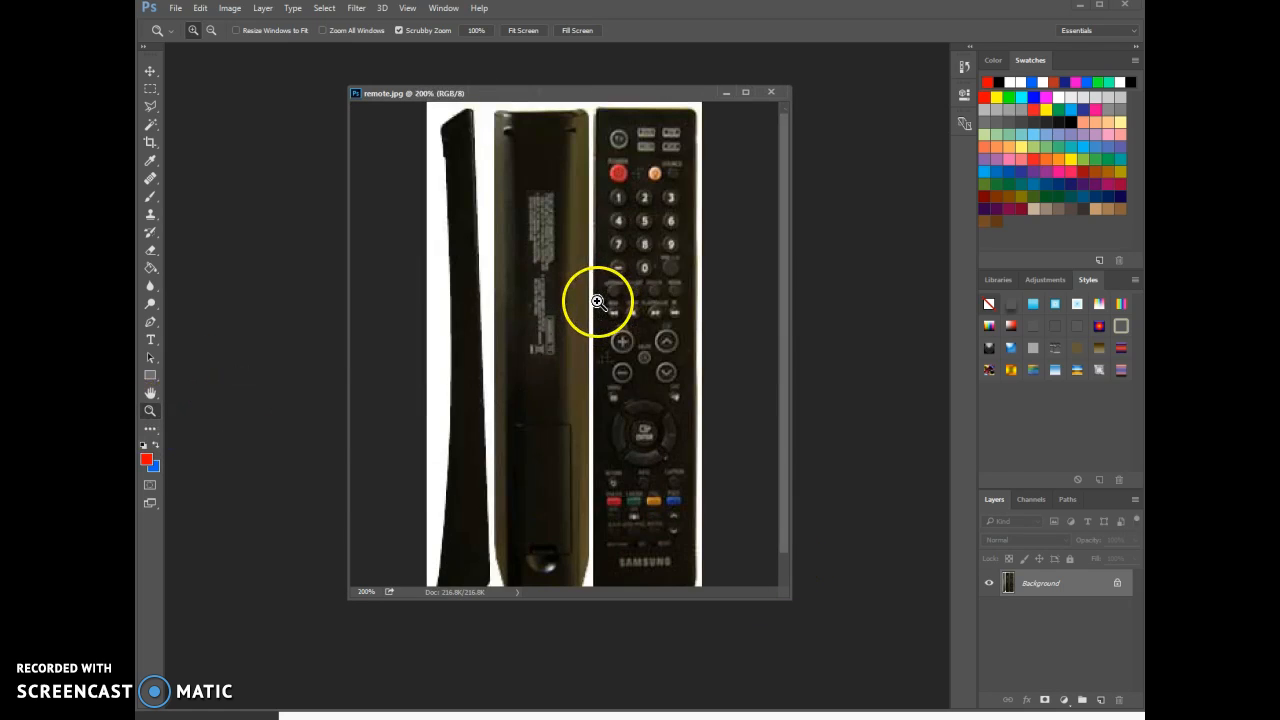
left_click_drag(793, 589, 871, 687)
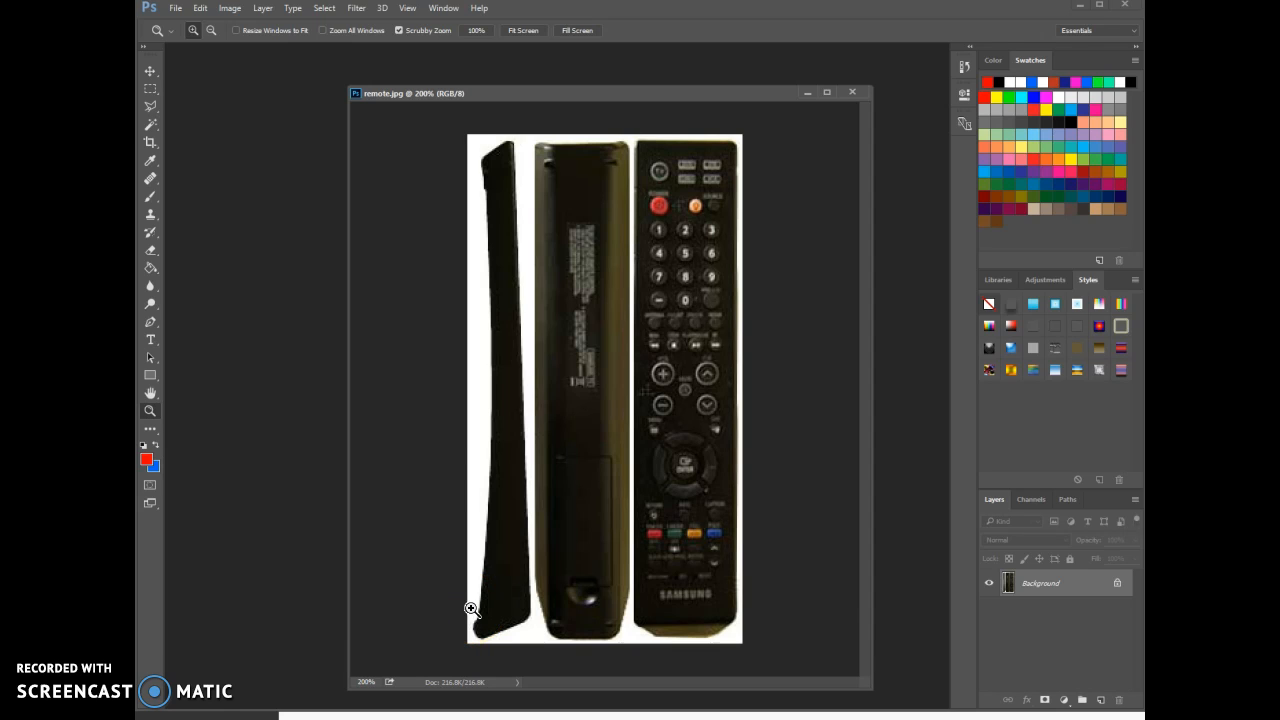
left_click_drag(531, 95, 481, 75)
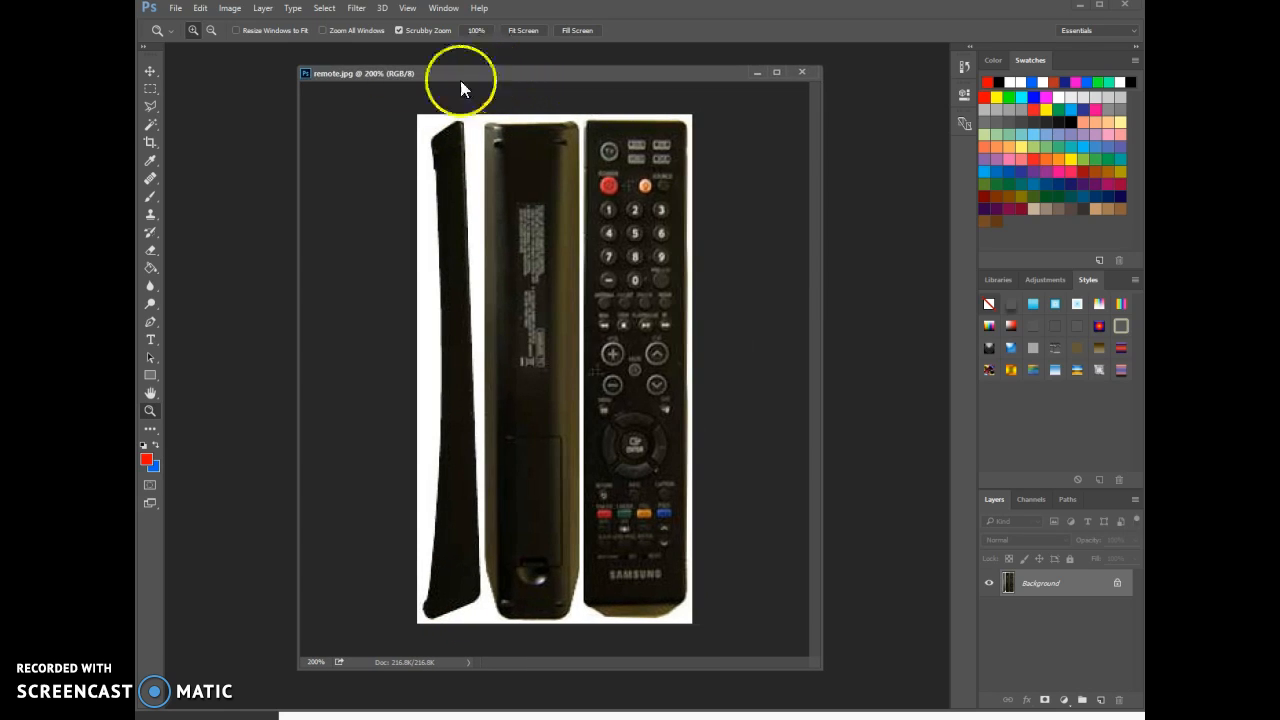
Step: Select the remote's side view with the Rectangular Marquee tool and crop the image to it
left_click(150, 89)
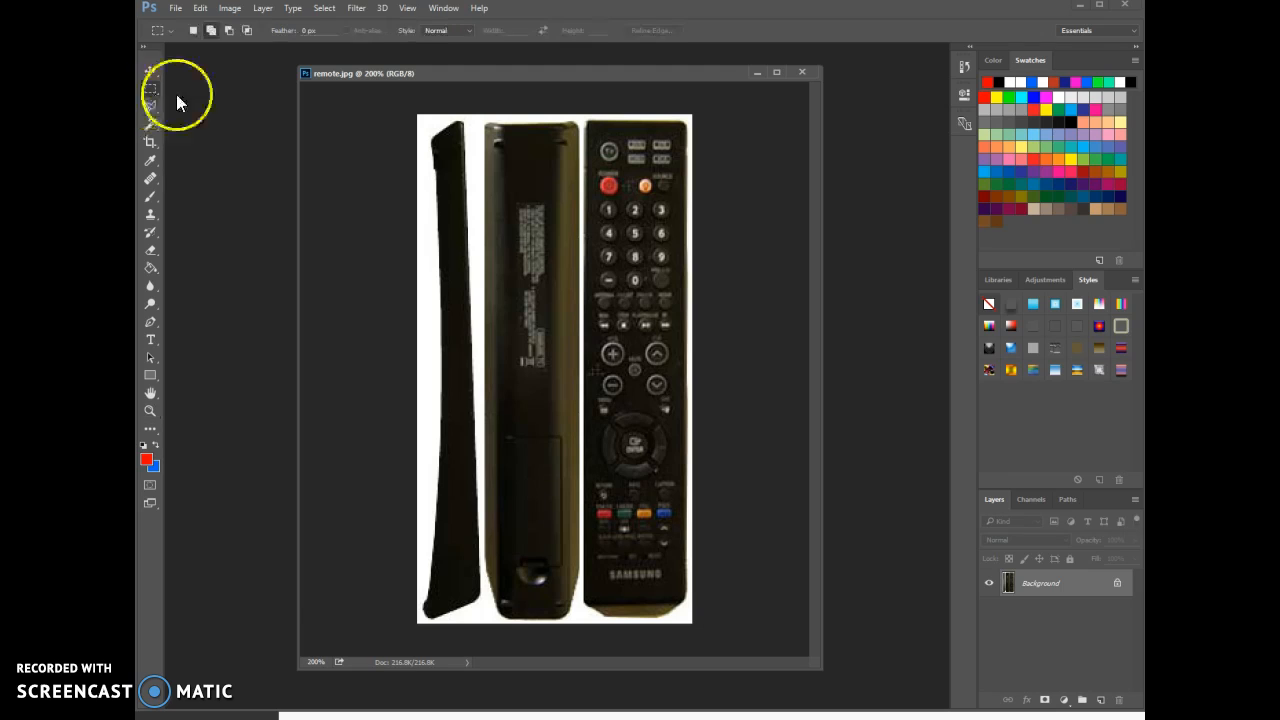
left_click_drag(401, 106, 481, 690)
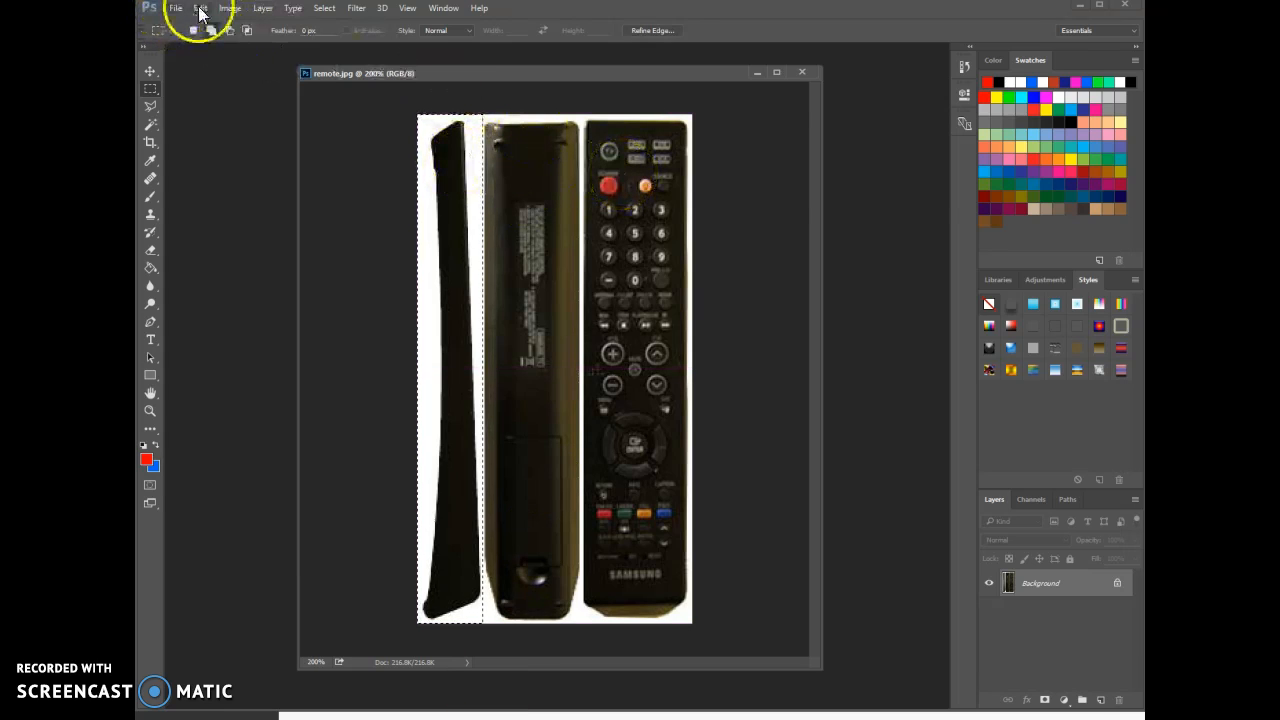
left_click(229, 8)
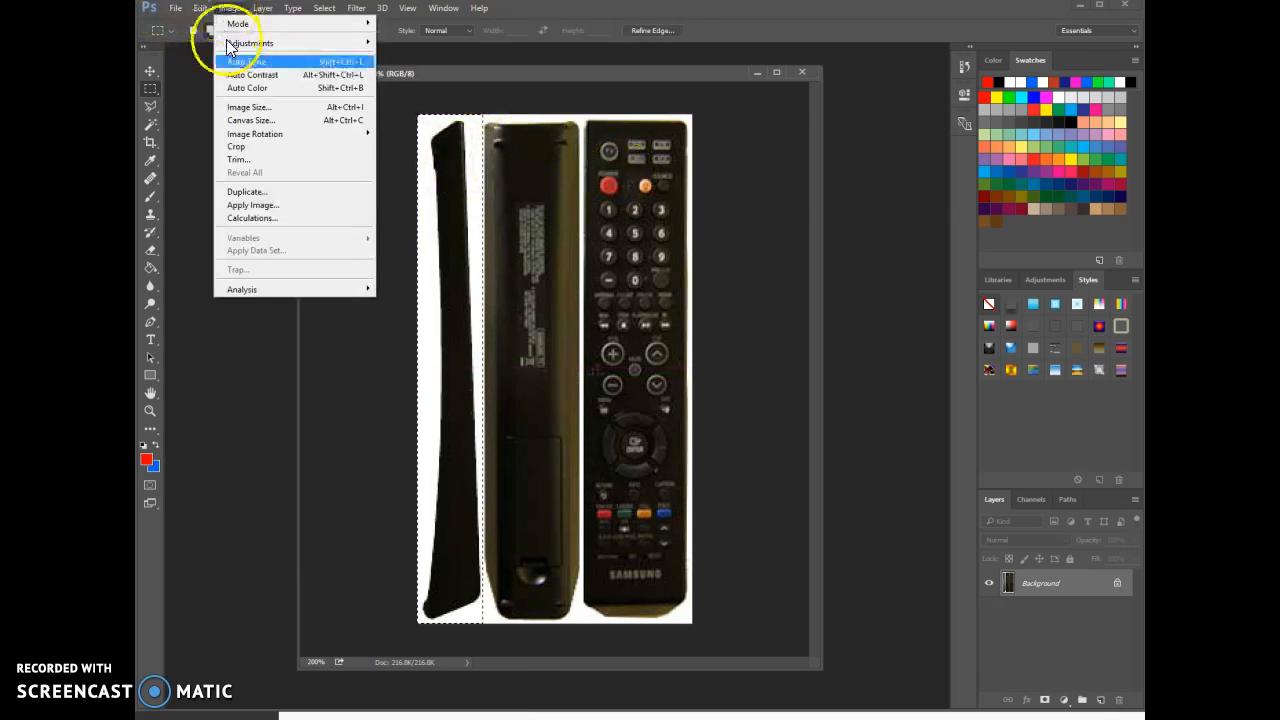
left_click(249, 148)
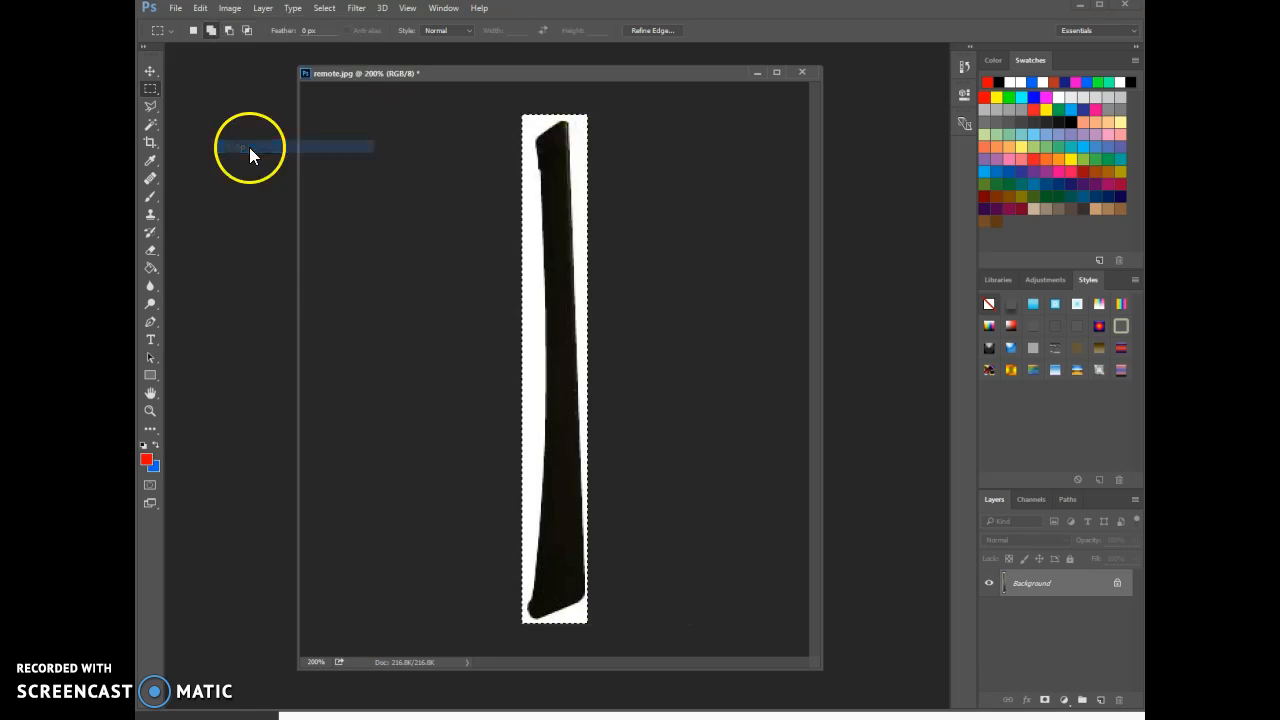
Step: Check the cropped side view's width and height in pixels without resizing it
left_click(231, 12)
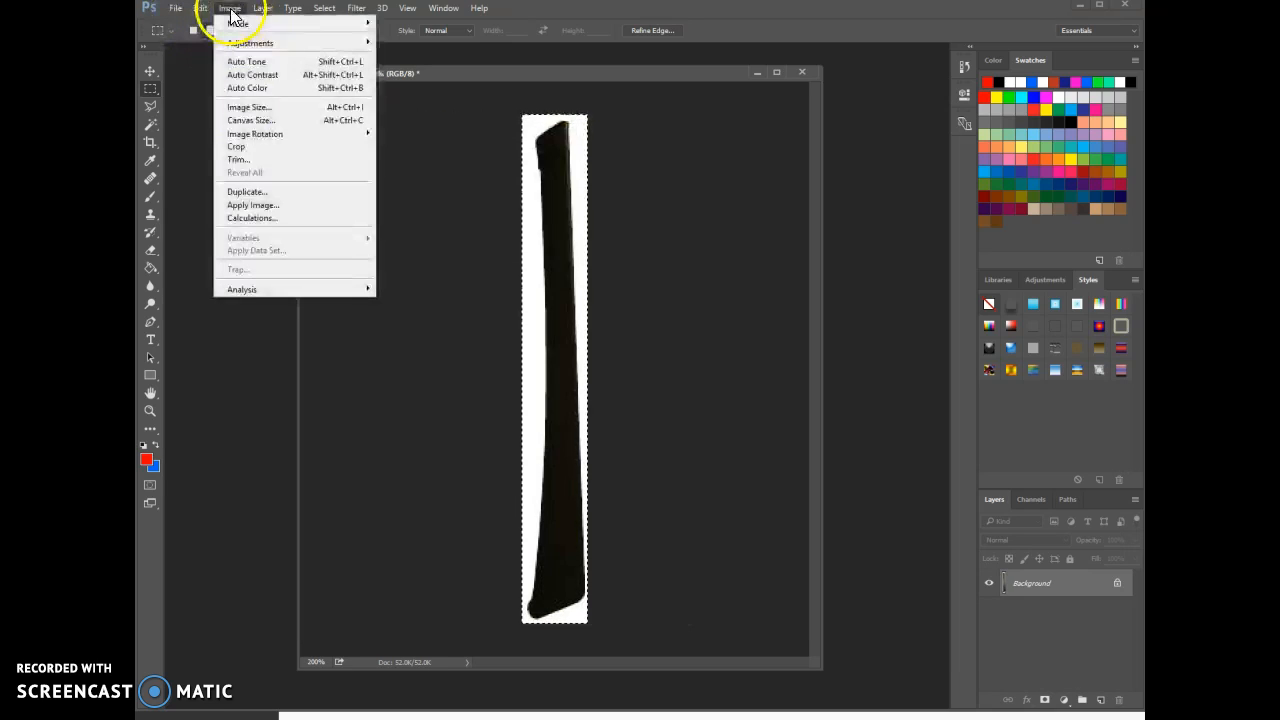
left_click(252, 108)
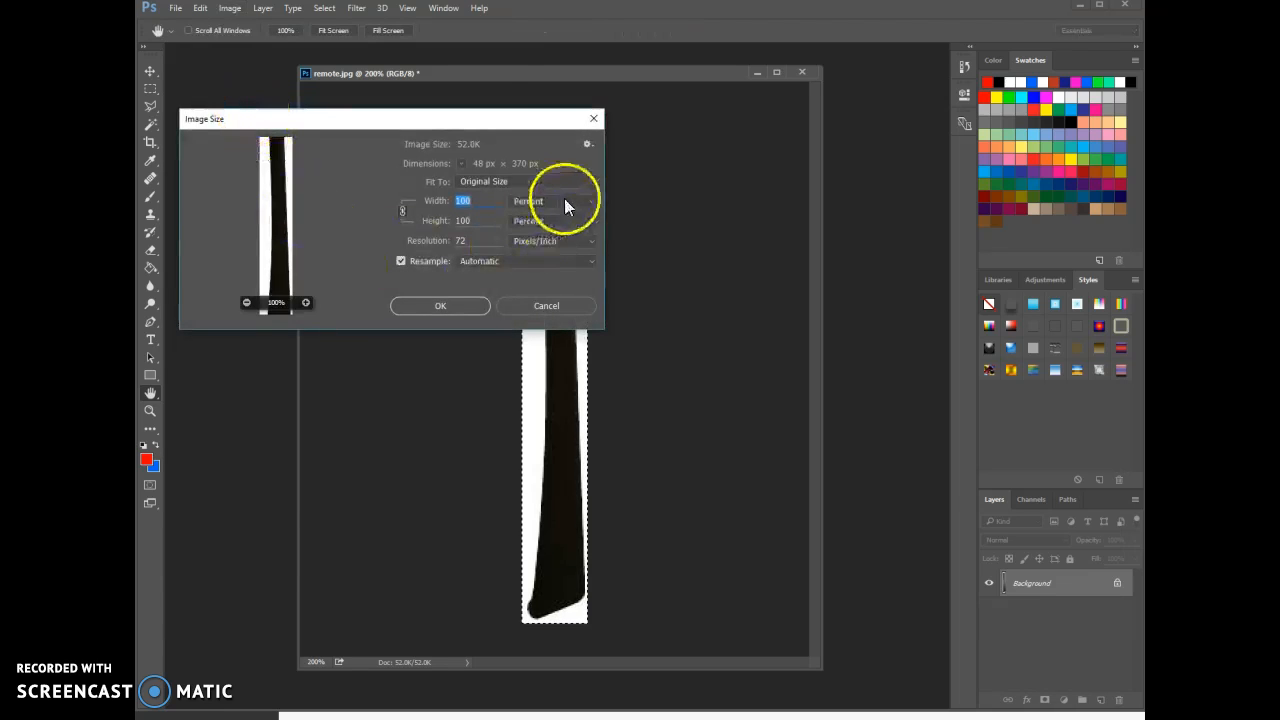
left_click(585, 199)
left_click(577, 219)
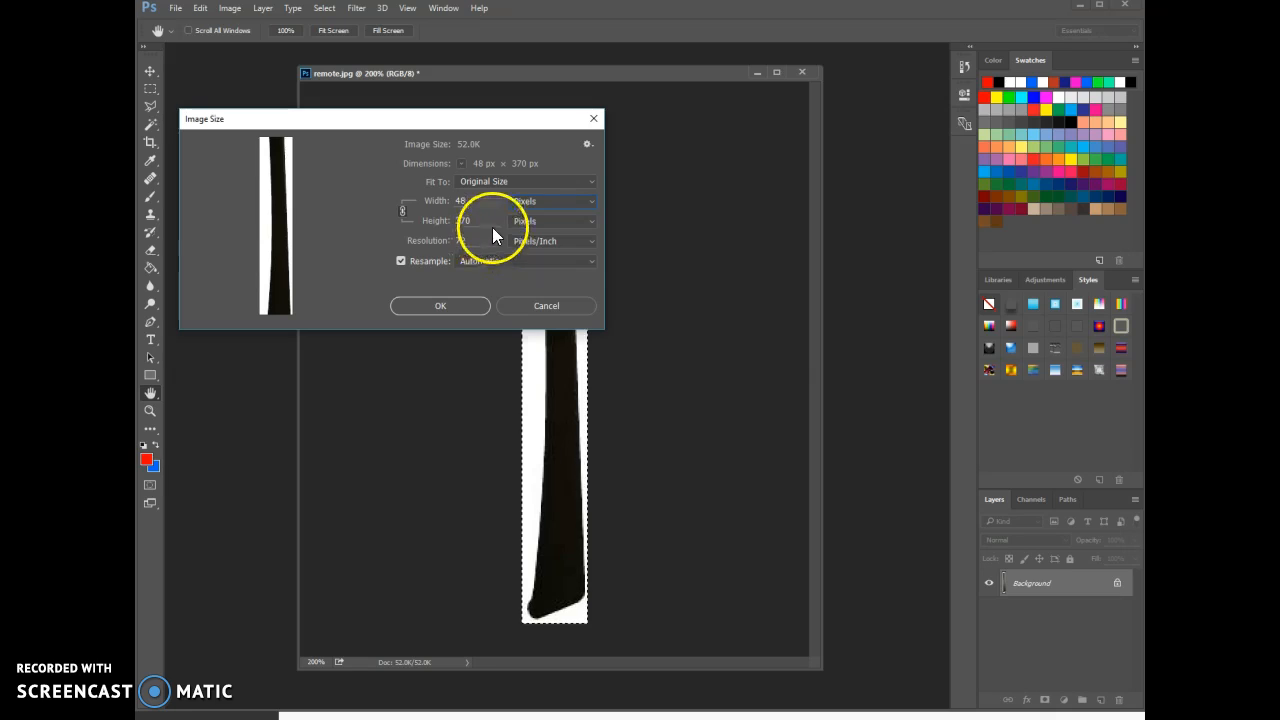
left_click(532, 310)
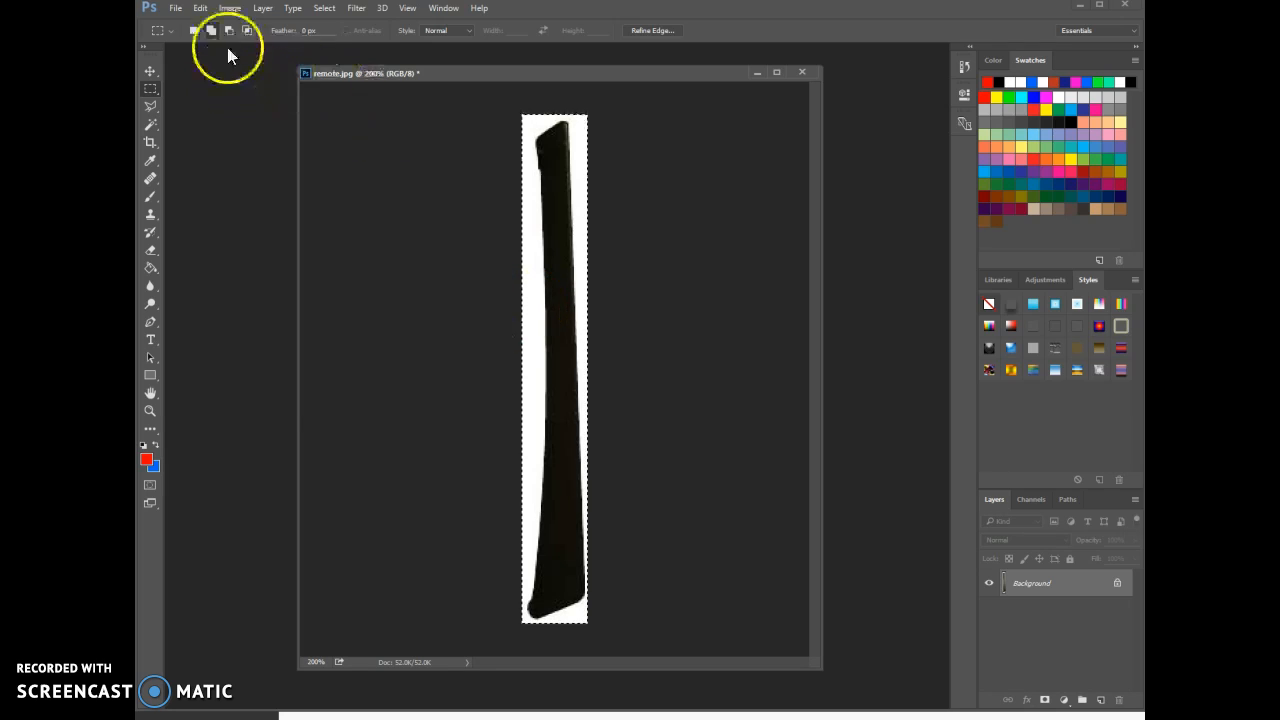
Step: Save the cropped side view as a JPEG on the Desktop named remote-48x370-side.jpg
left_click(182, 10)
left_click(214, 164)
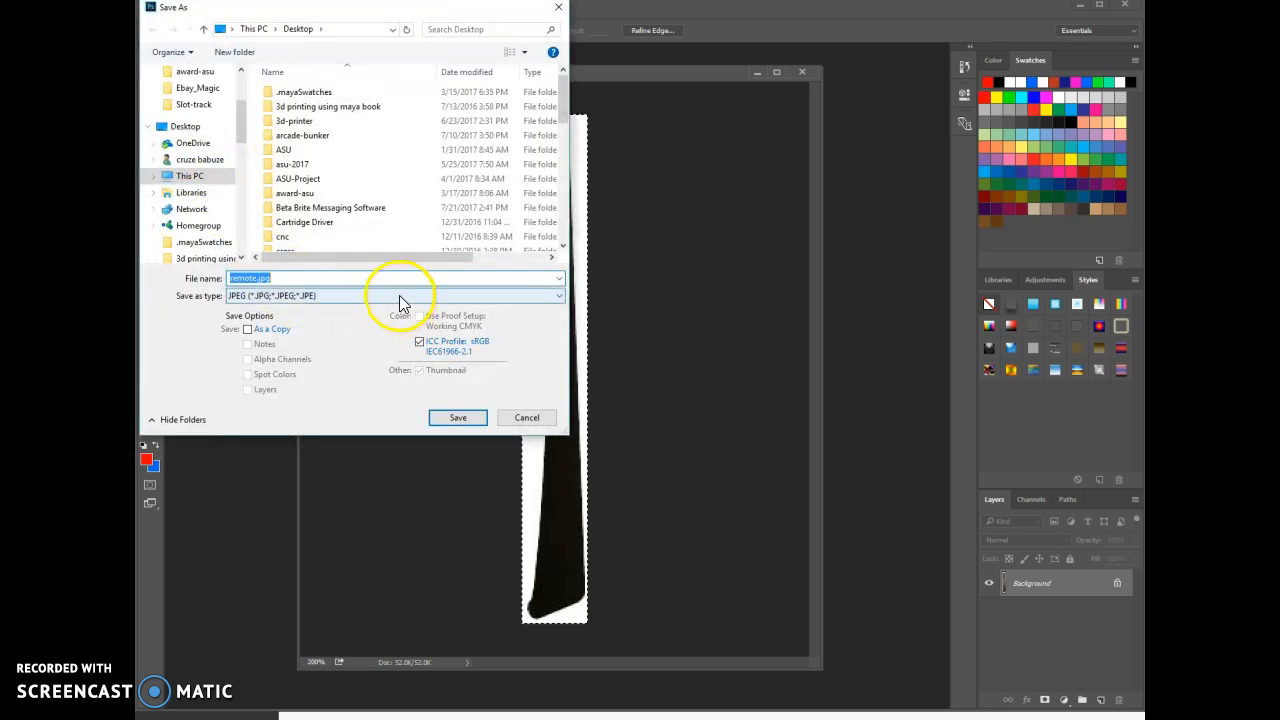
left_click(263, 278)
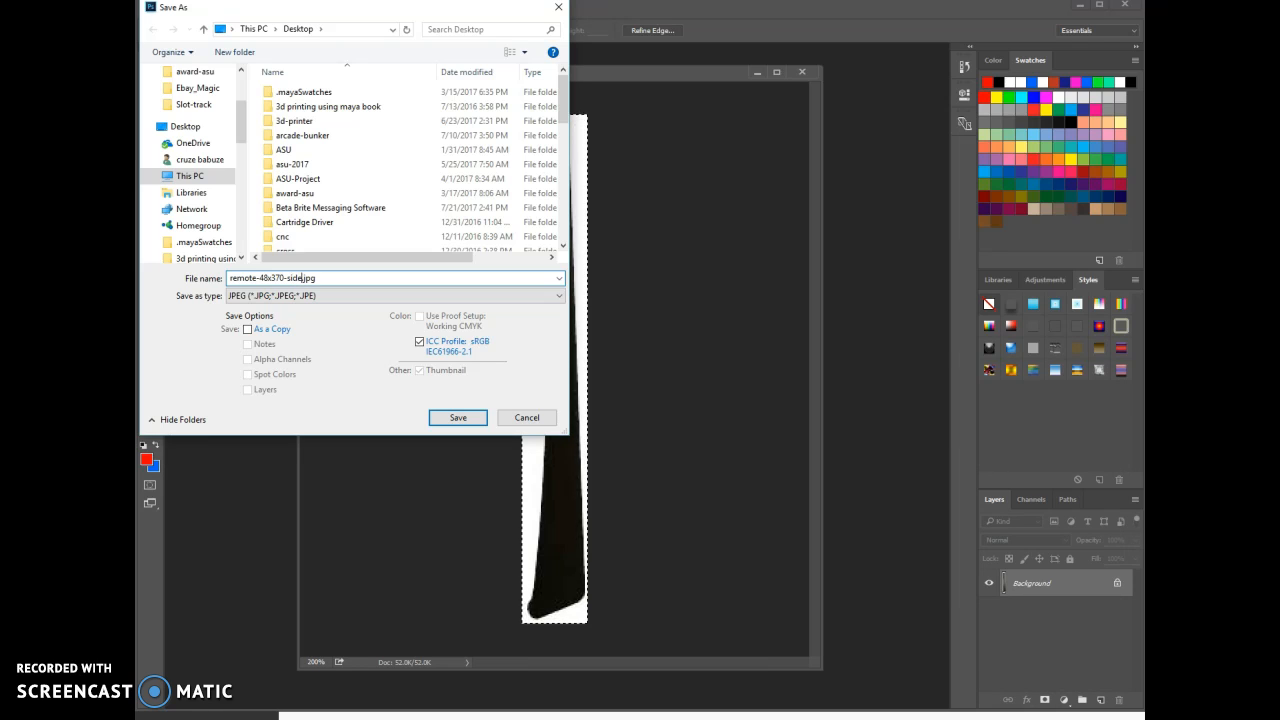
left_click(466, 418)
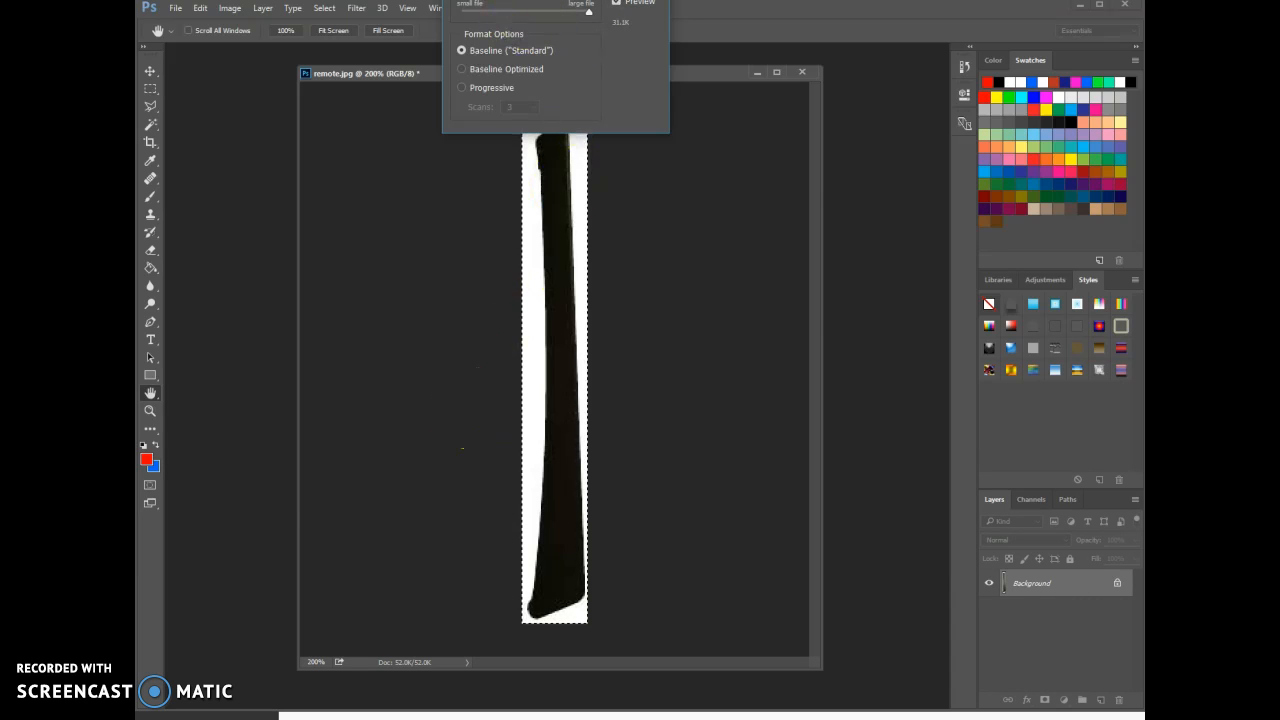
key("Return")
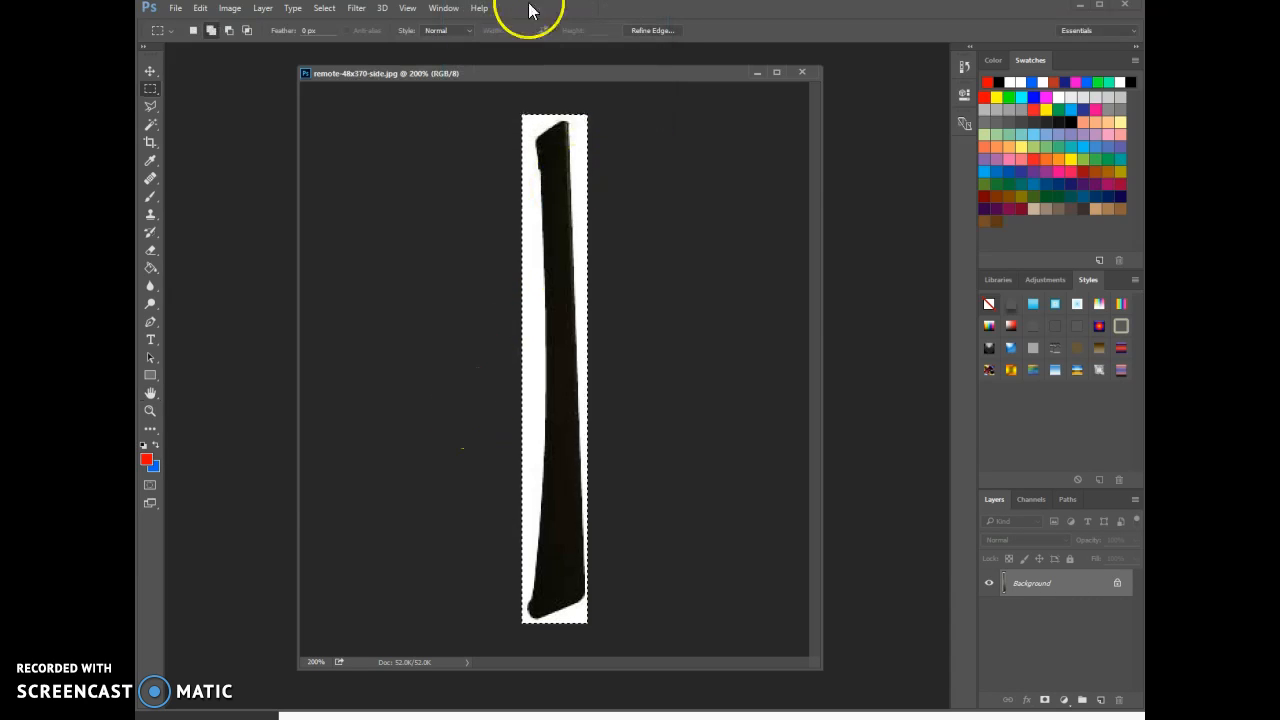
Step: Show the document's history and delete the Crop state to restore the full three-view picture
left_click(444, 9)
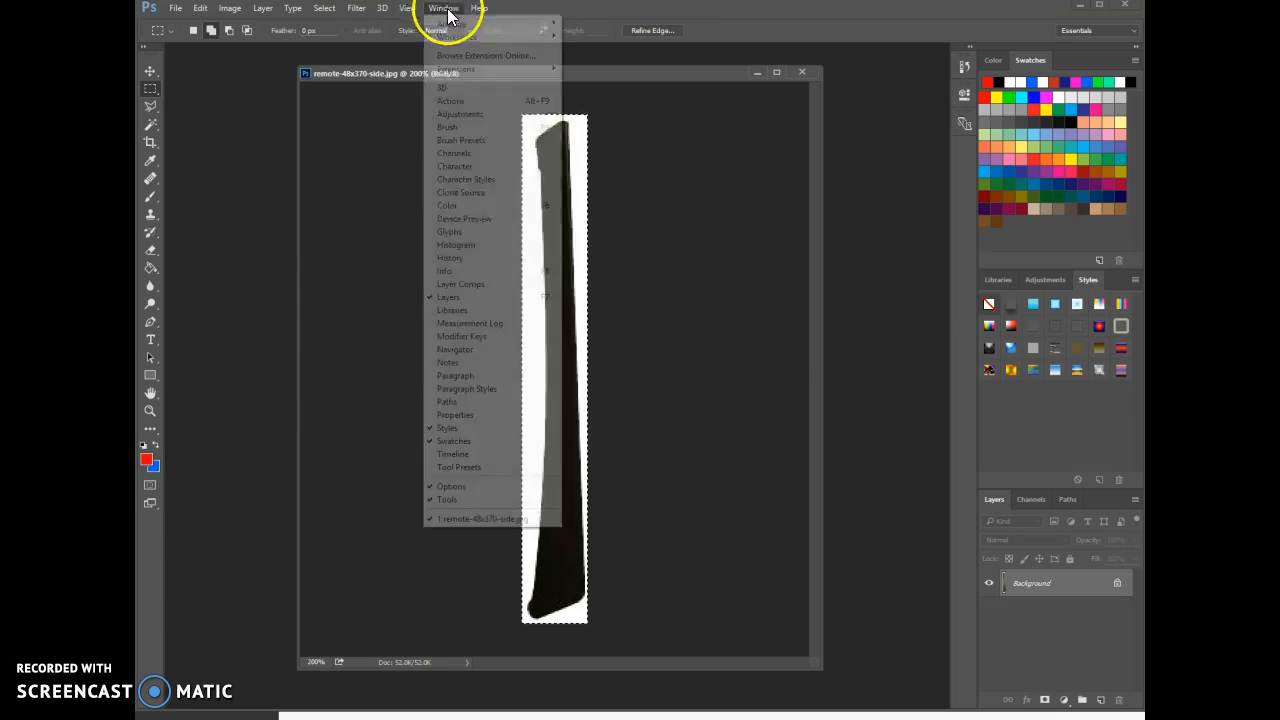
left_click(485, 262)
left_click(926, 312)
left_click(744, 186)
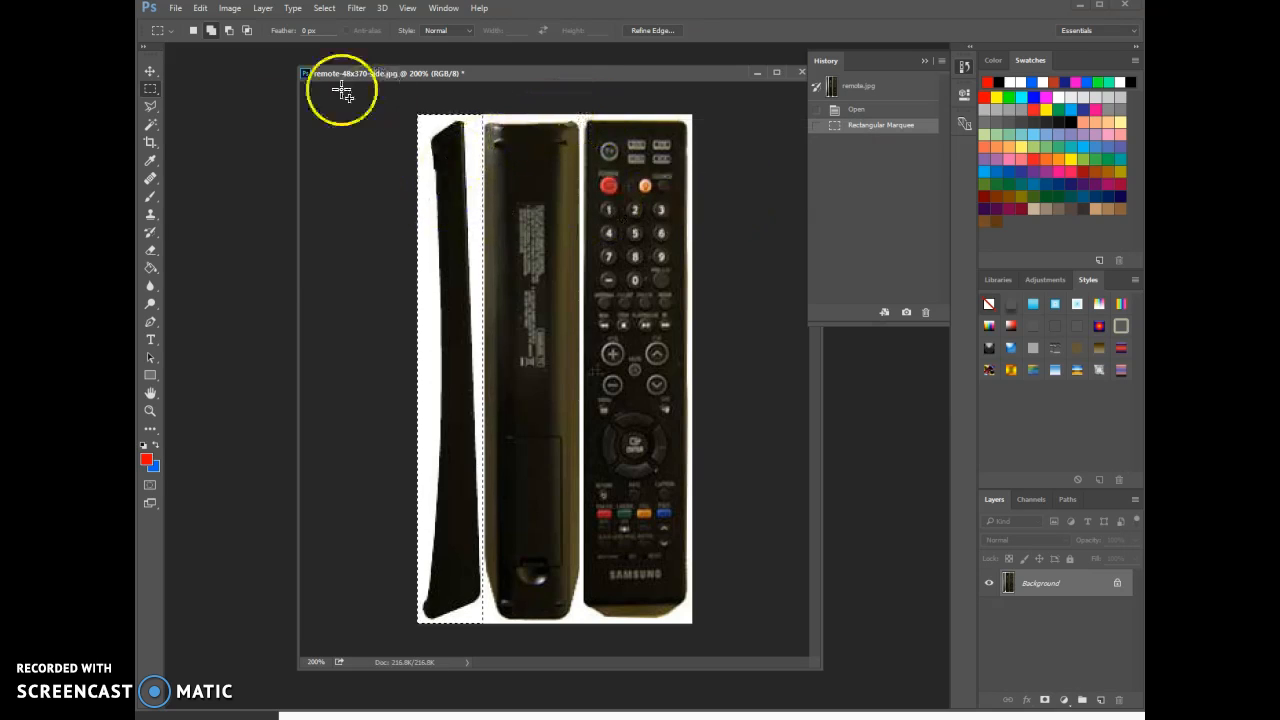
Step: Deselect the side view, marquee-select the remote's front view with the buttons and crop the image to it
left_click(392, 149)
left_click_drag(580, 113, 755, 712)
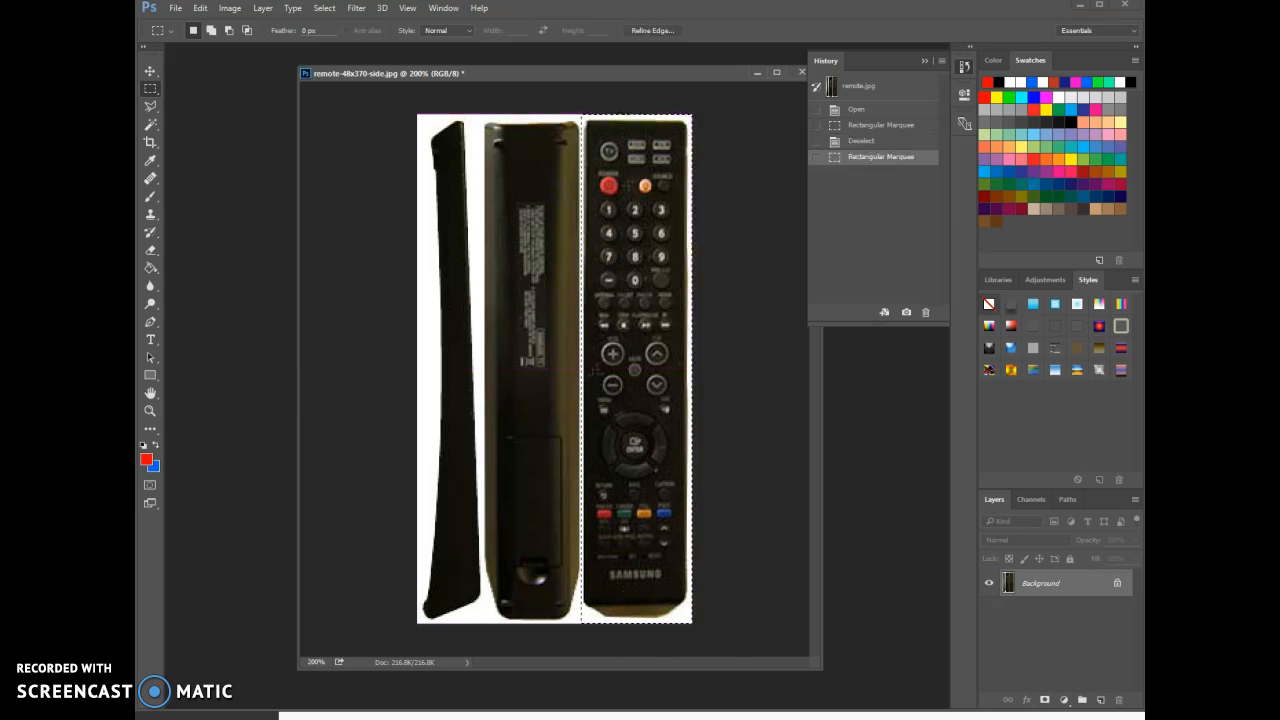
left_click(232, 9)
left_click(262, 148)
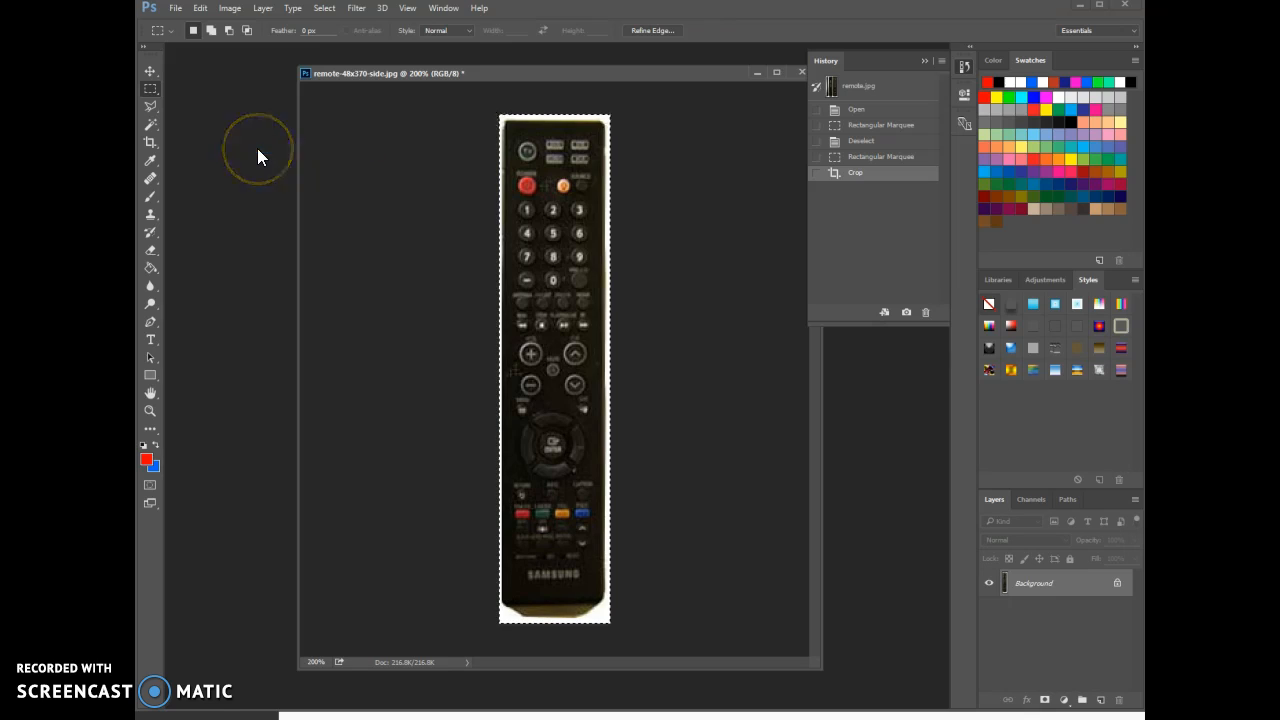
Step: Check the cropped front view's width and height in pixels without resizing it
left_click(229, 8)
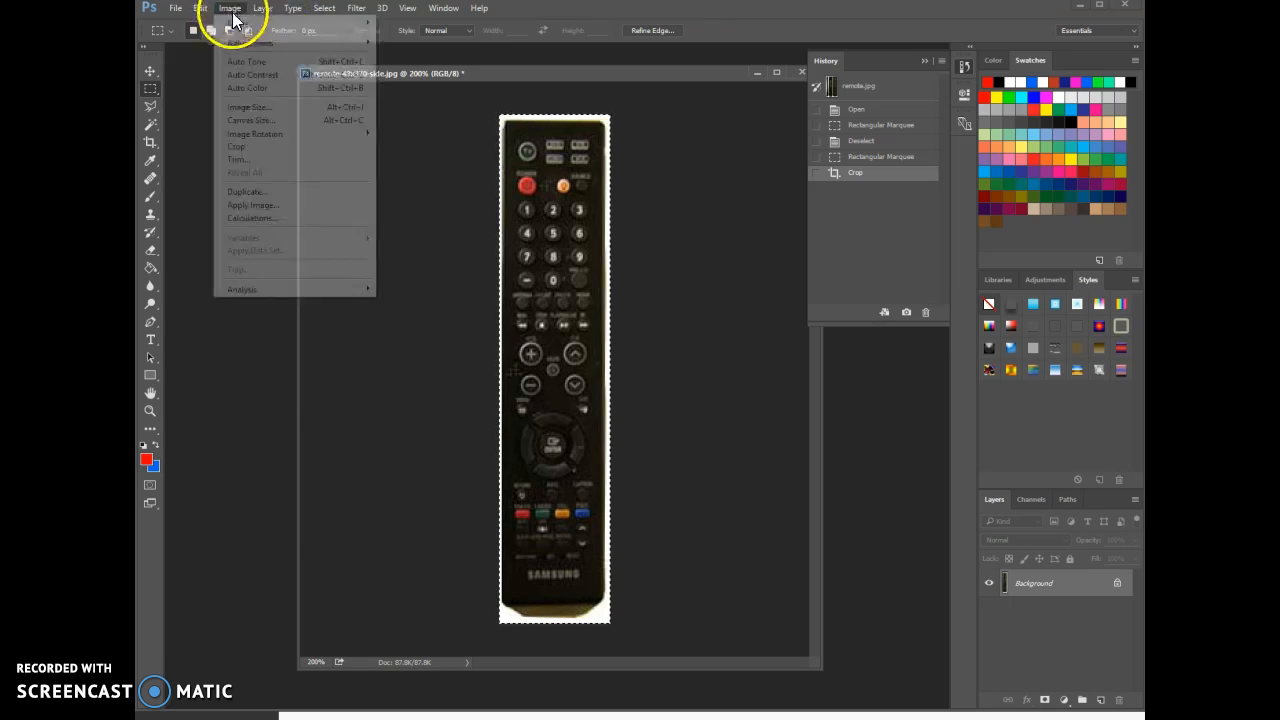
left_click(254, 110)
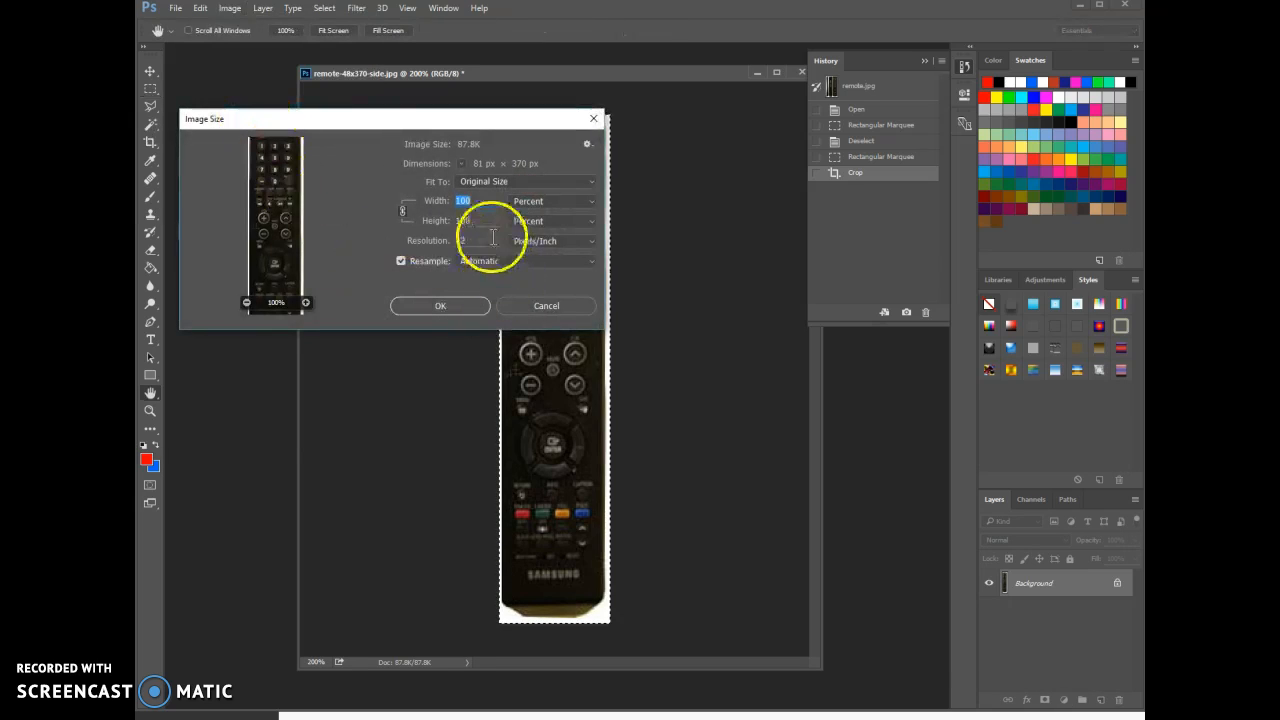
left_click(563, 206)
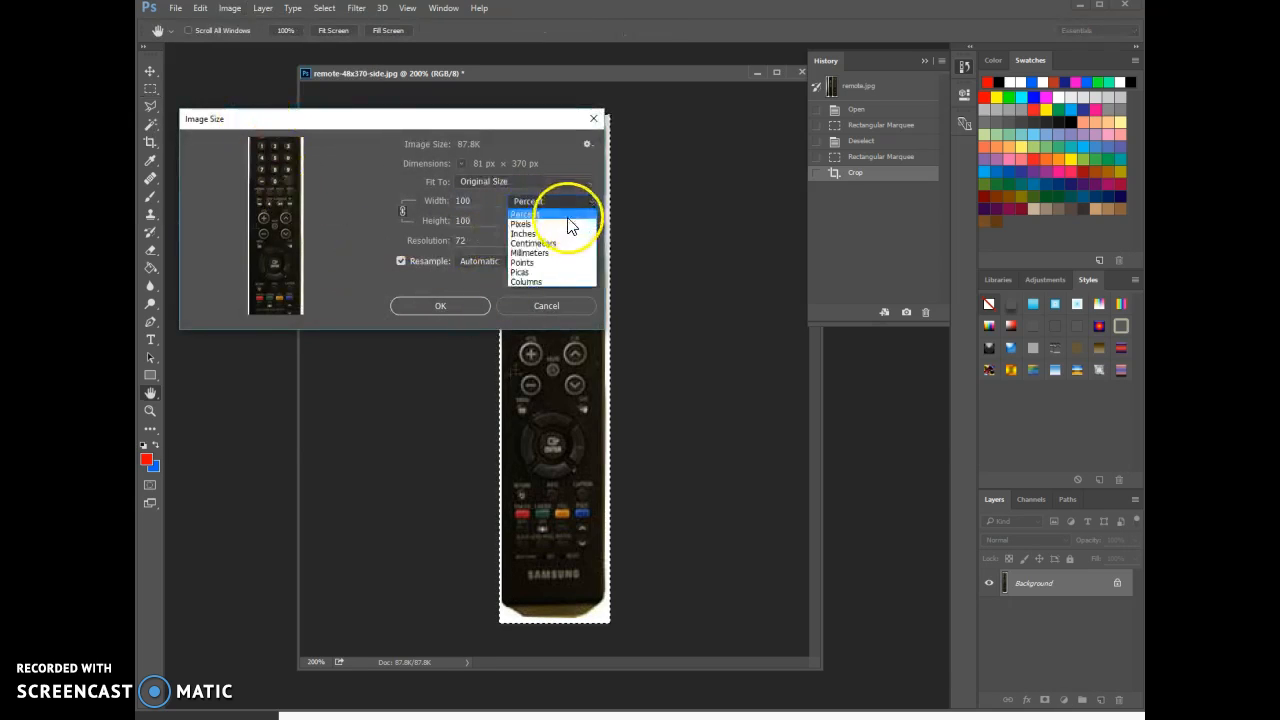
left_click(566, 224)
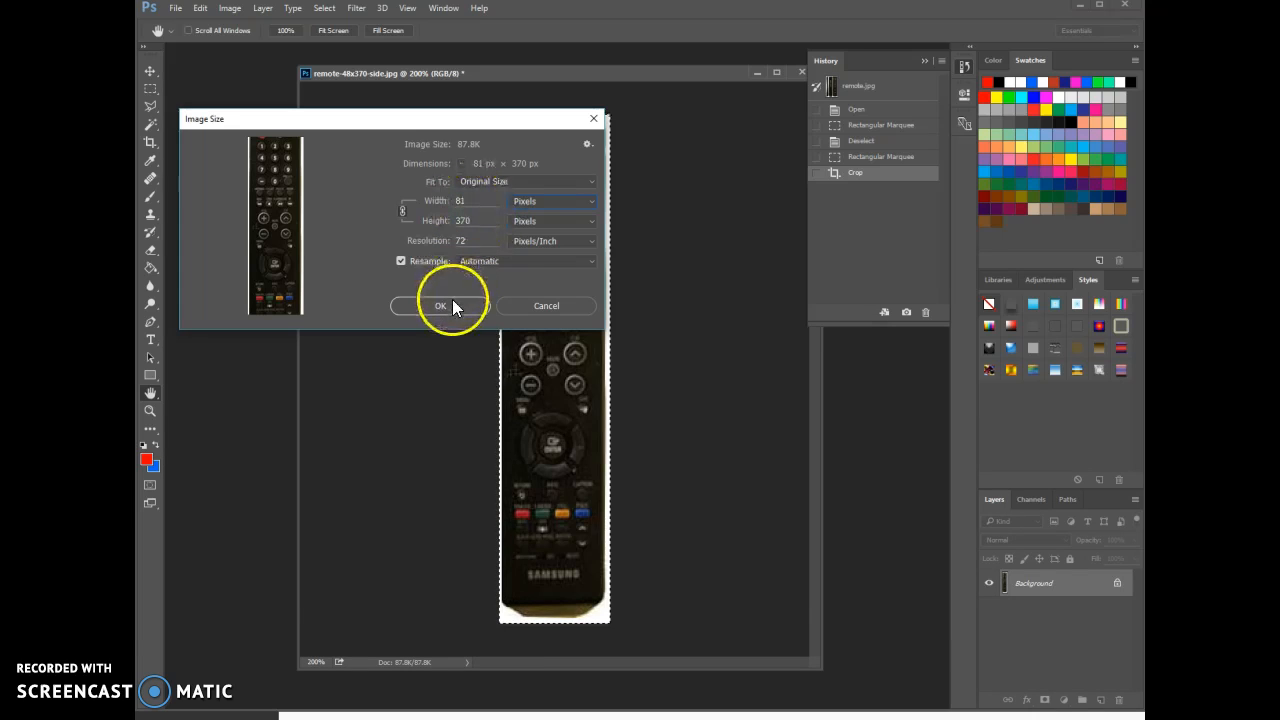
left_click(540, 304)
Step: Save the cropped front view as a JPEG on the Desktop named remote-51x370-top.jpg
left_click(175, 9)
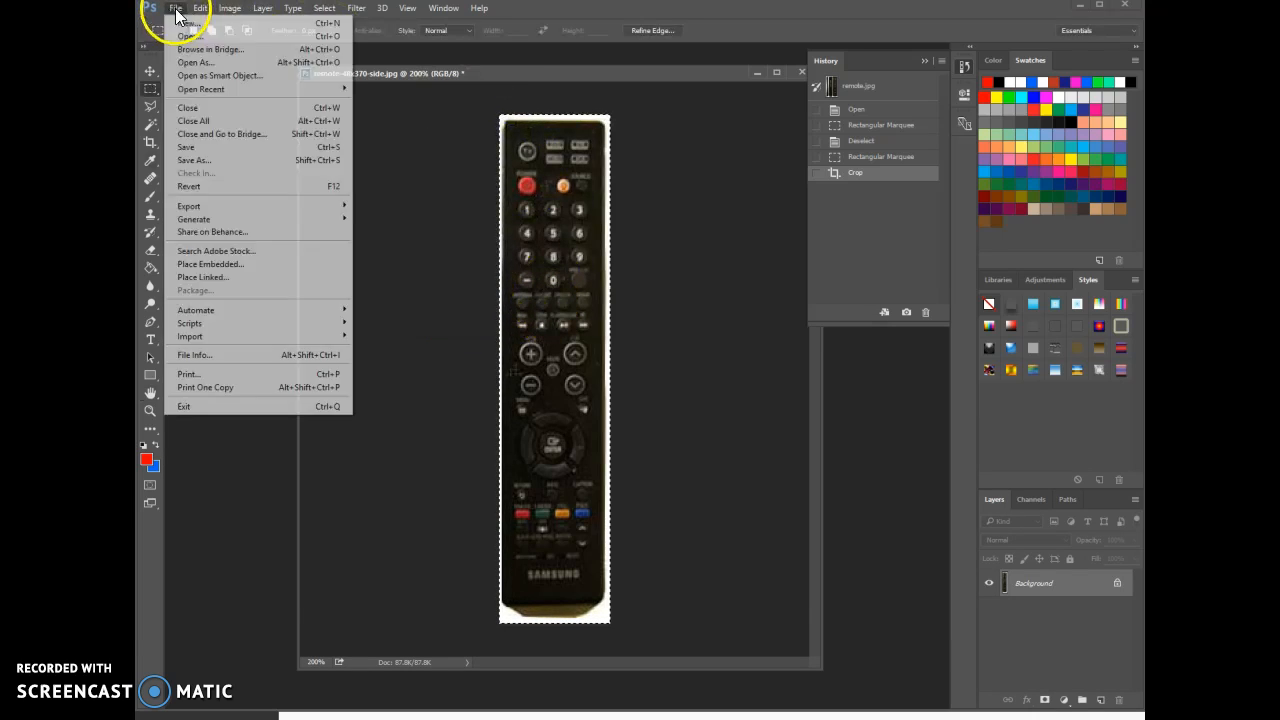
left_click(203, 162)
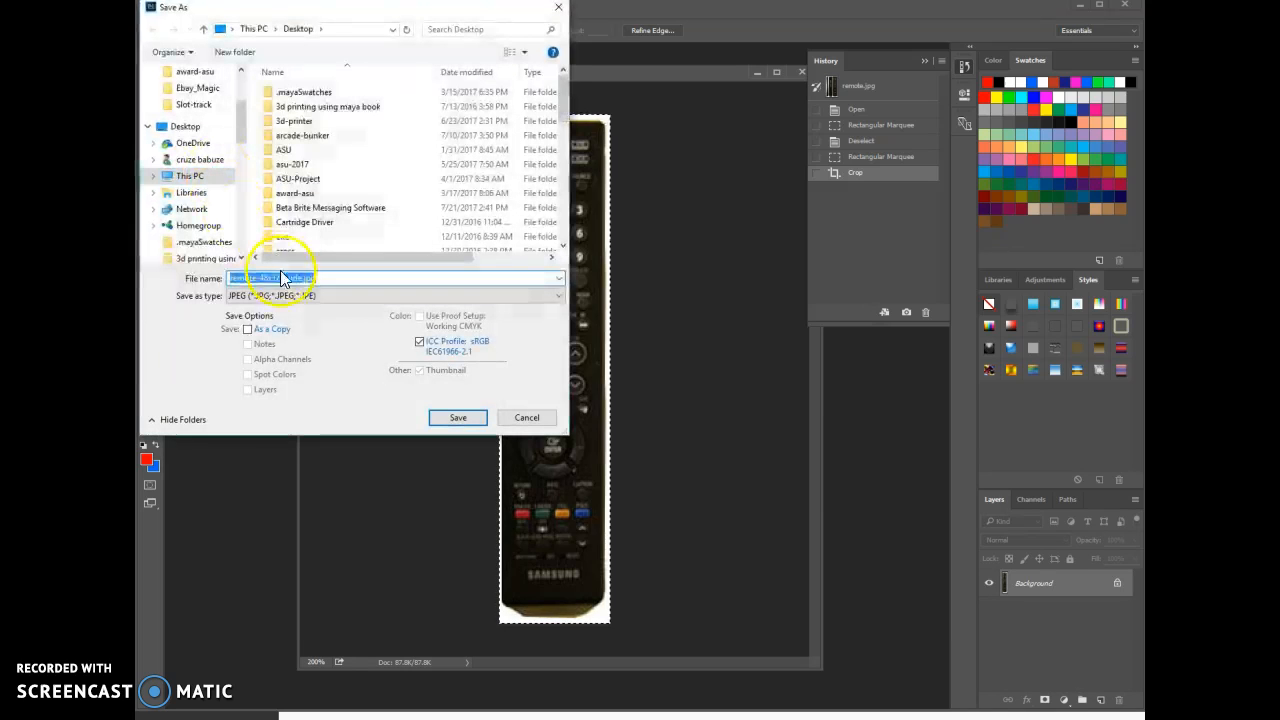
left_click(290, 278)
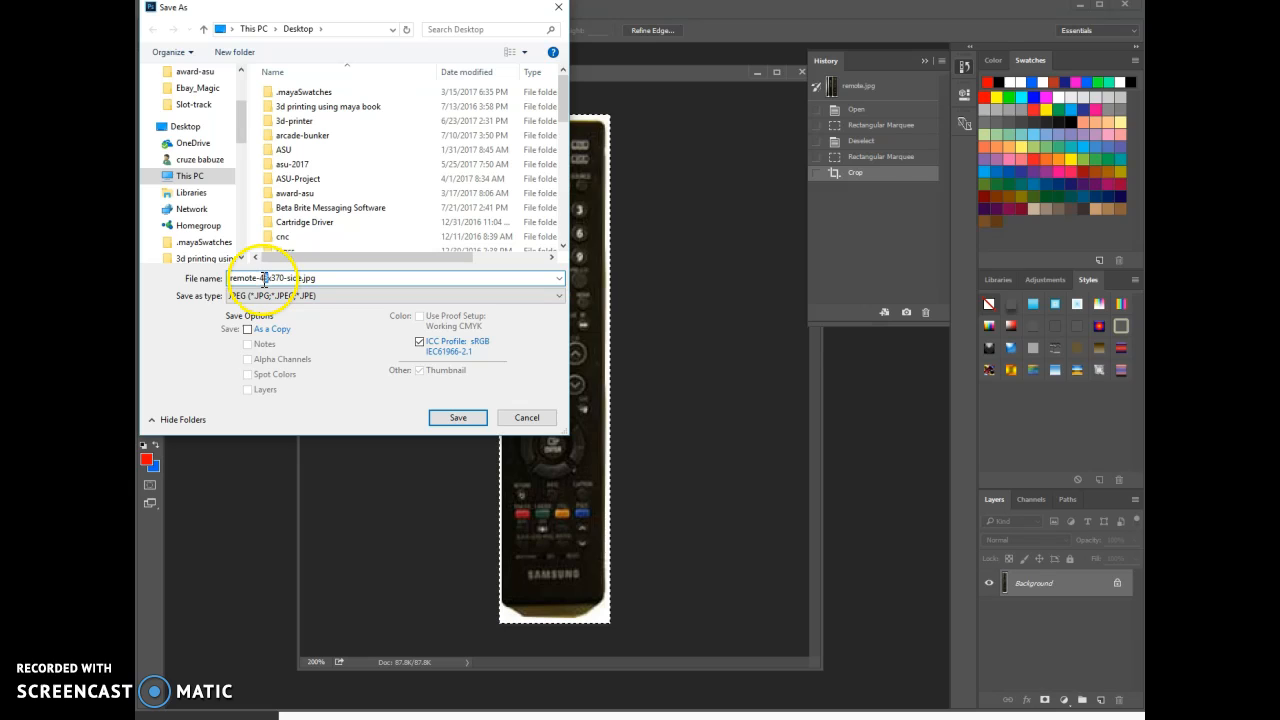
type("51")
left_click(298, 278)
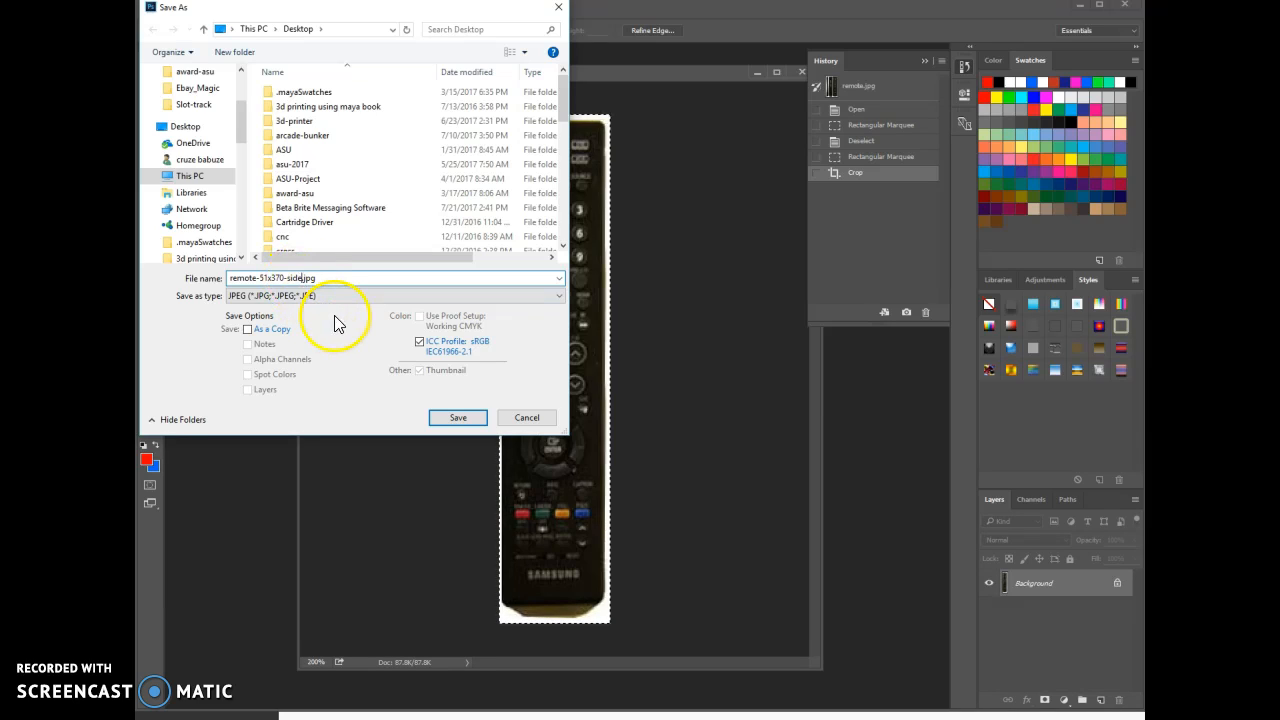
key("BackSpace")
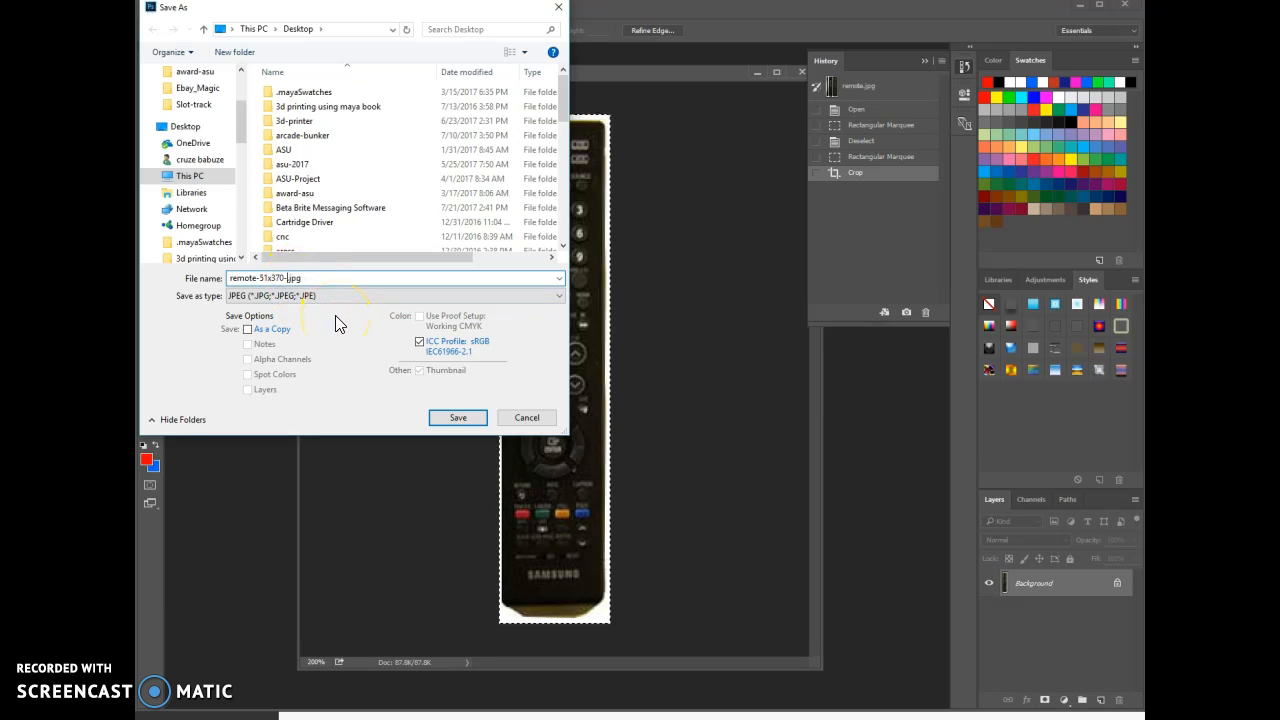
type("top")
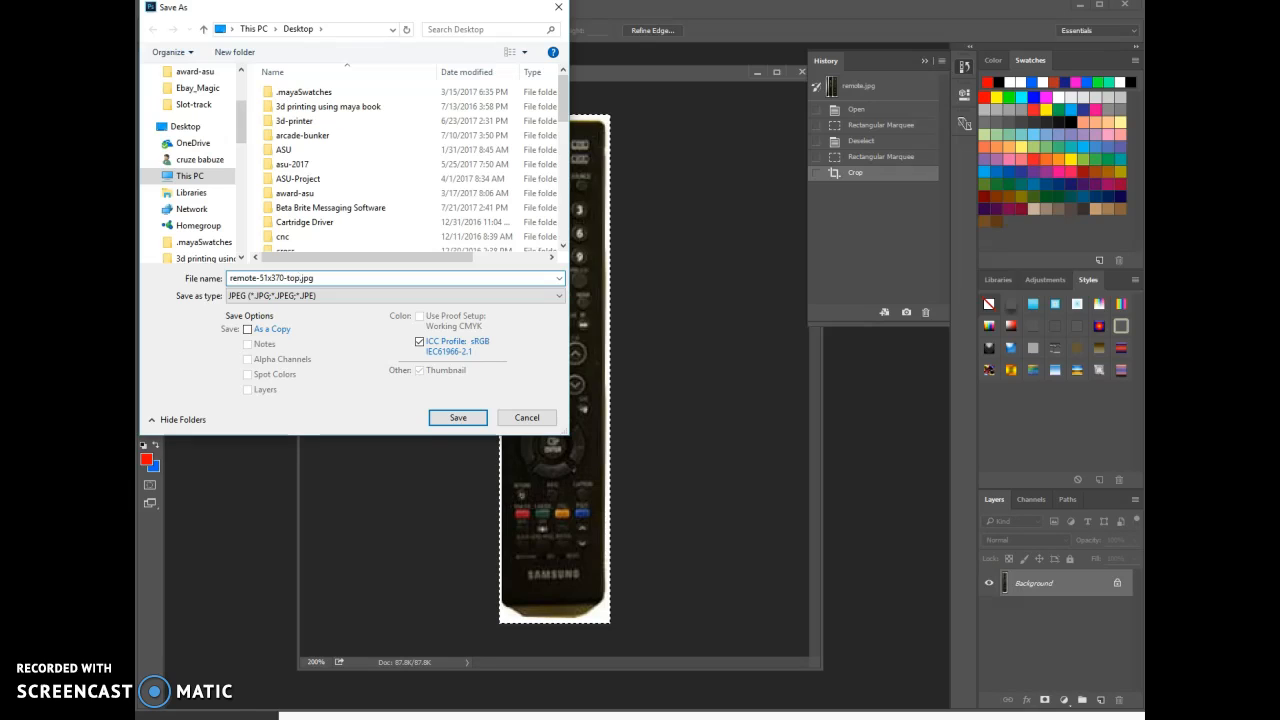
left_click(460, 420)
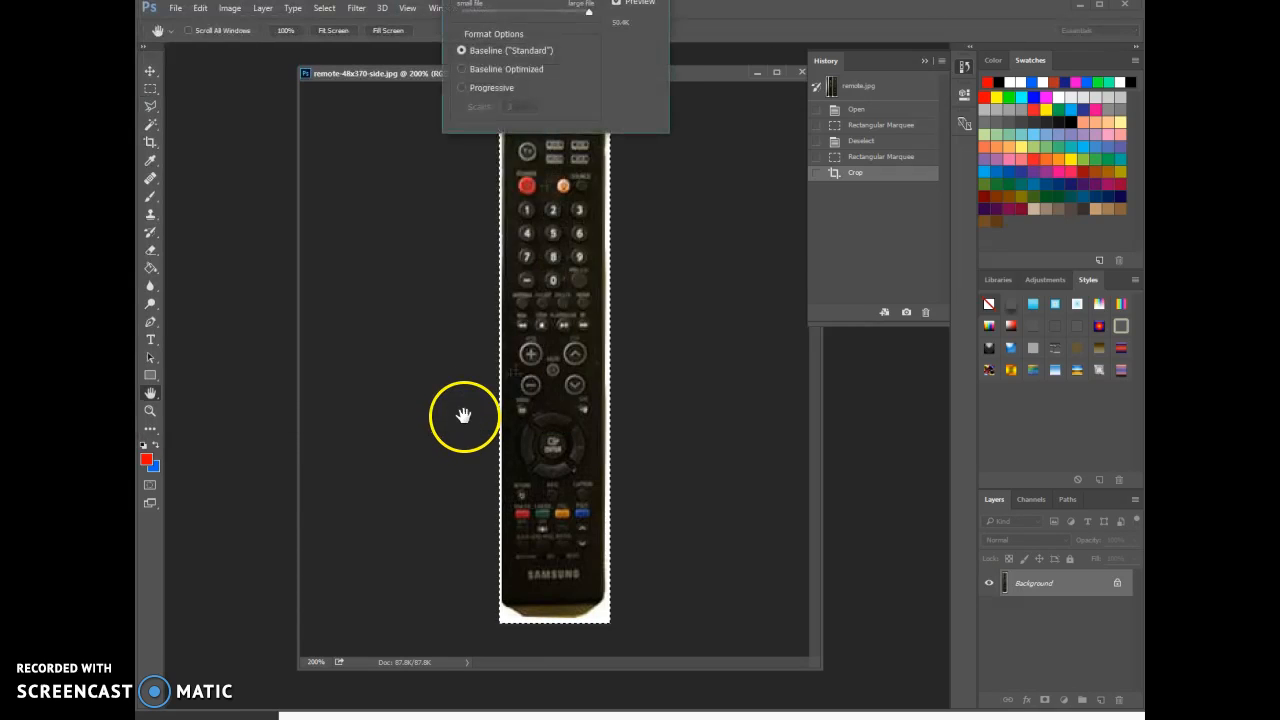
key("Return")
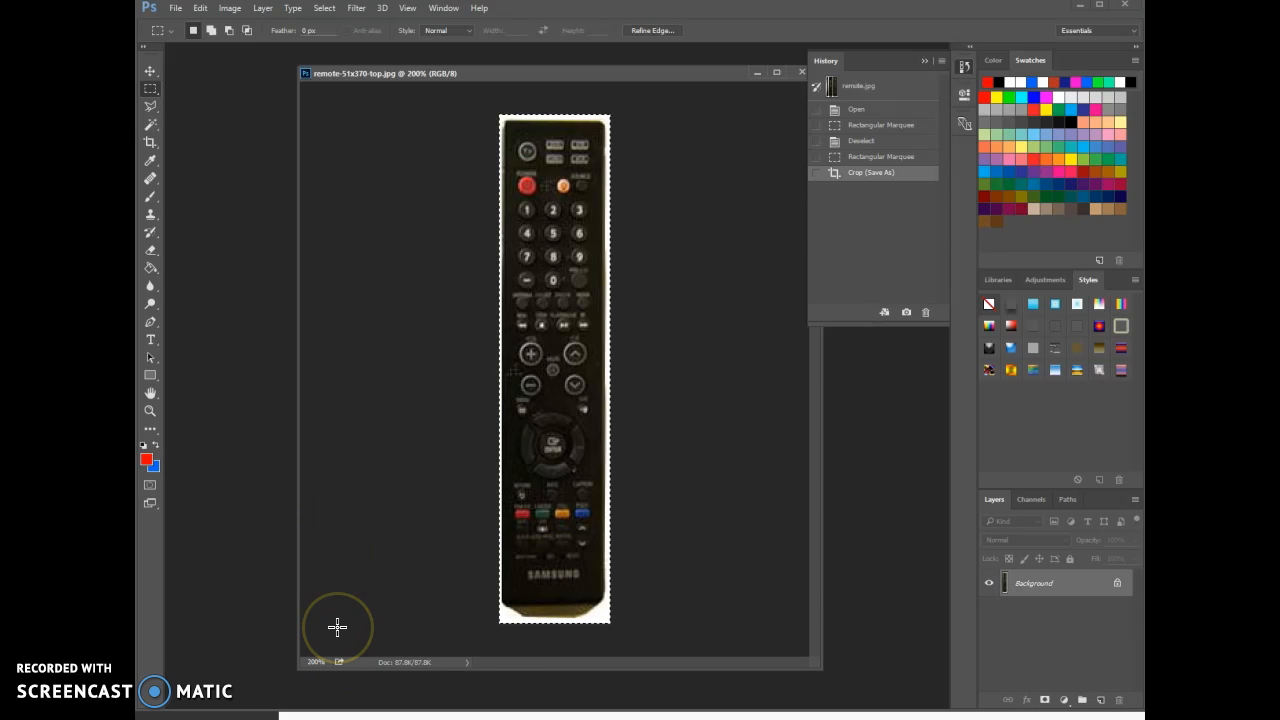
Step: Switch to Maya, show the top view full size and check that Interactive Creation is enabled for polygon primitives
left_click(237, 700)
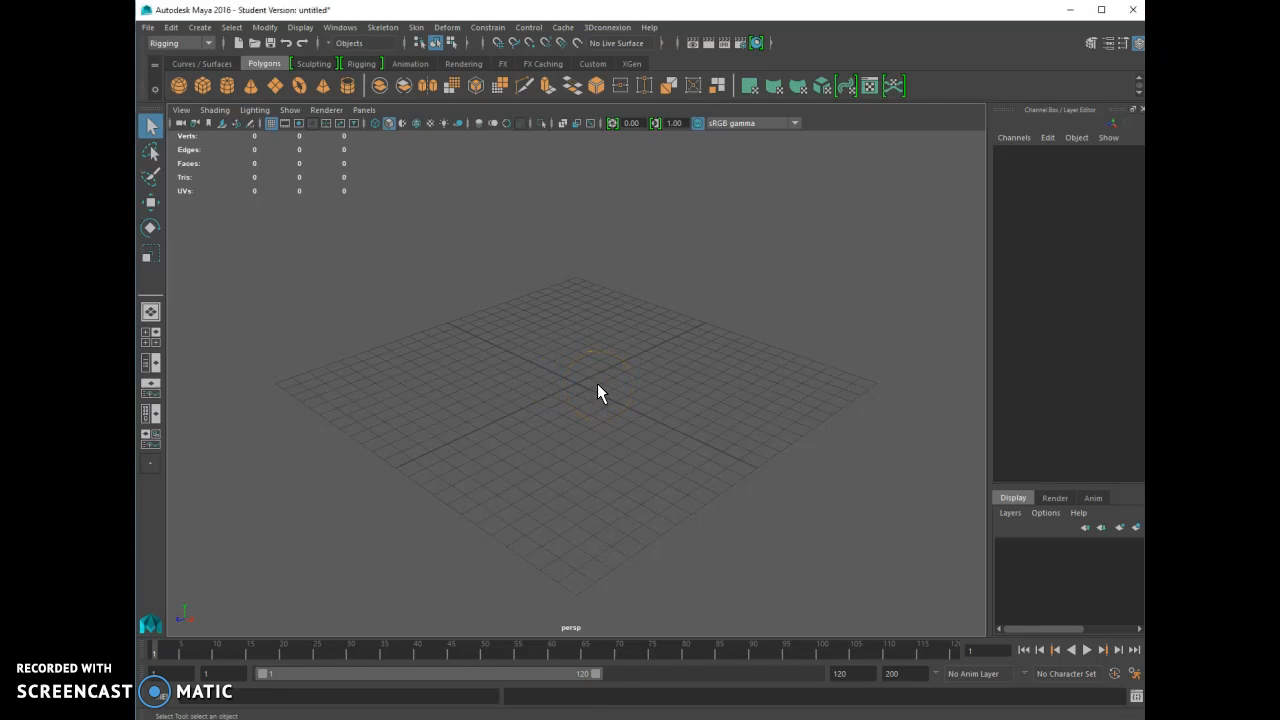
key("space")
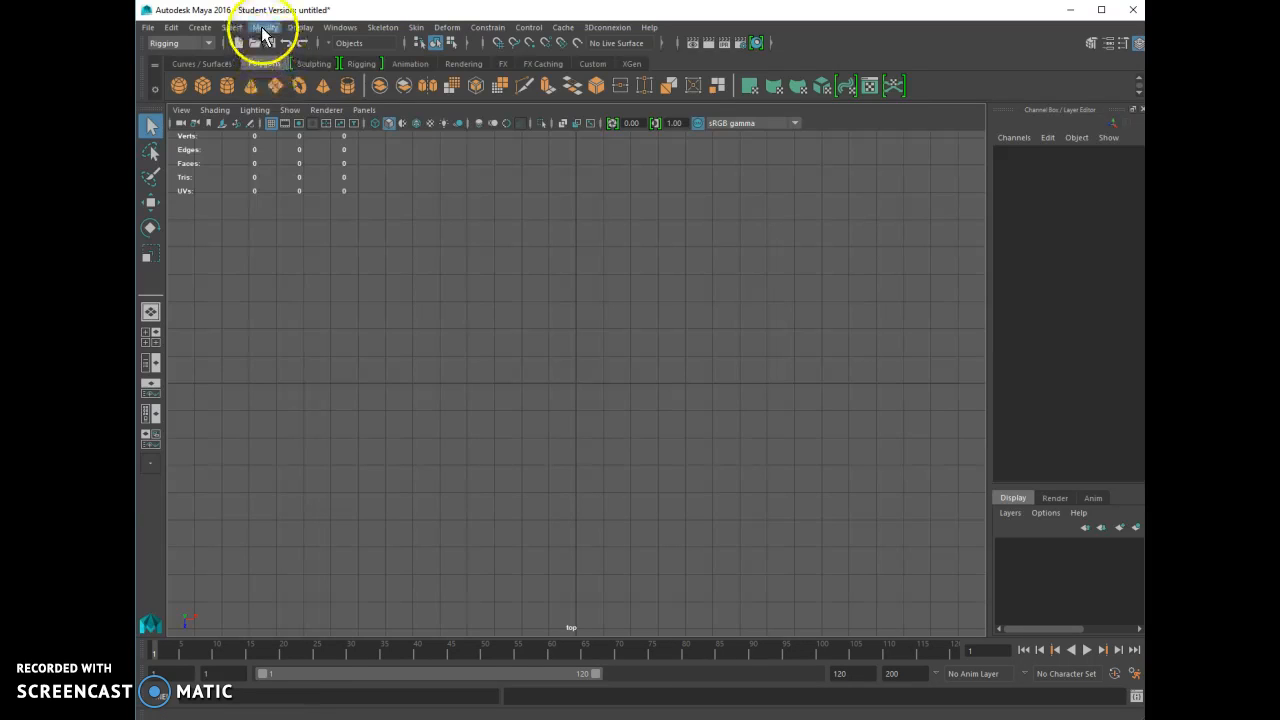
left_click(207, 29)
mouse_move(223, 76)
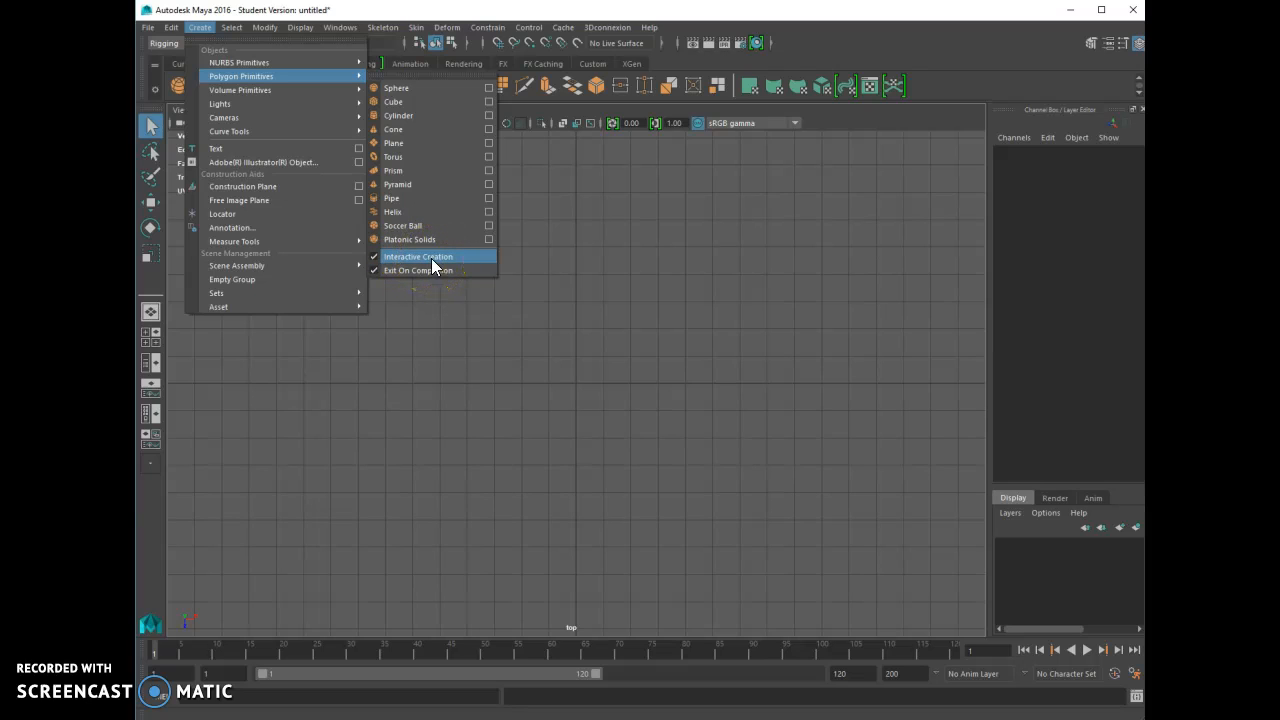
left_click(628, 229)
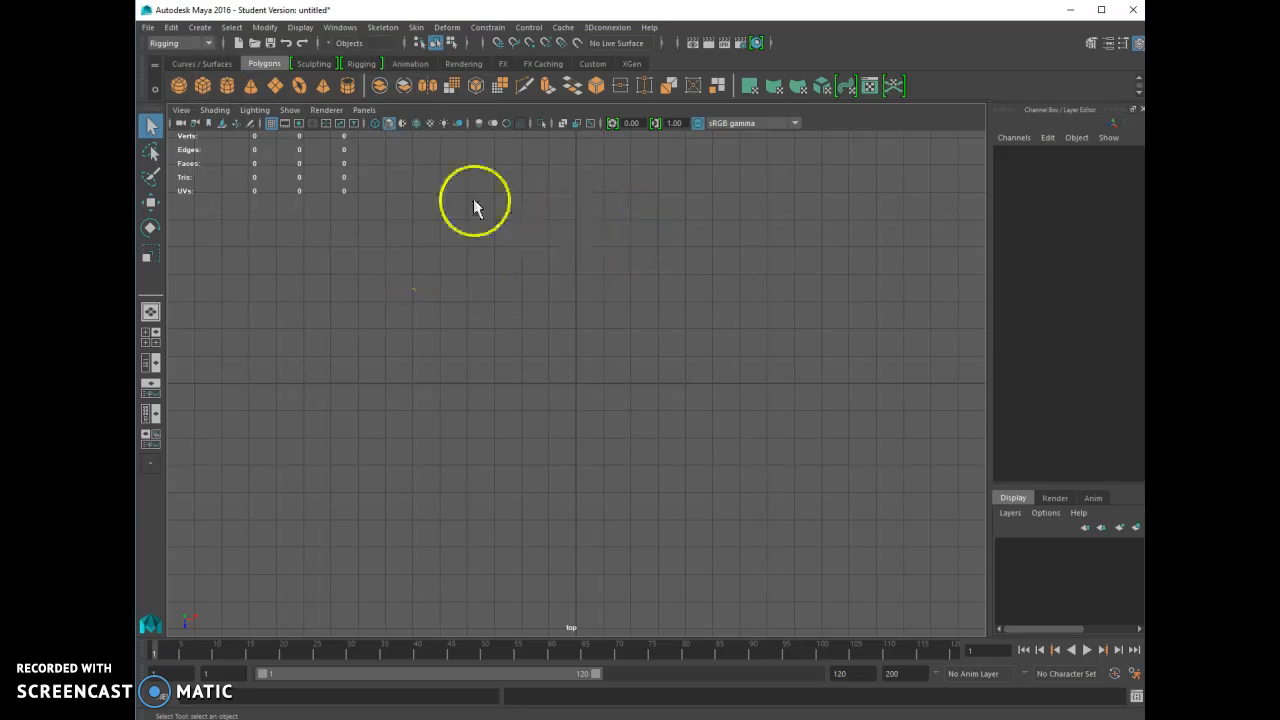
Step: Draw a polygon plane on the top view's grid and set its width to 5.1 and height to 37
left_click(276, 84)
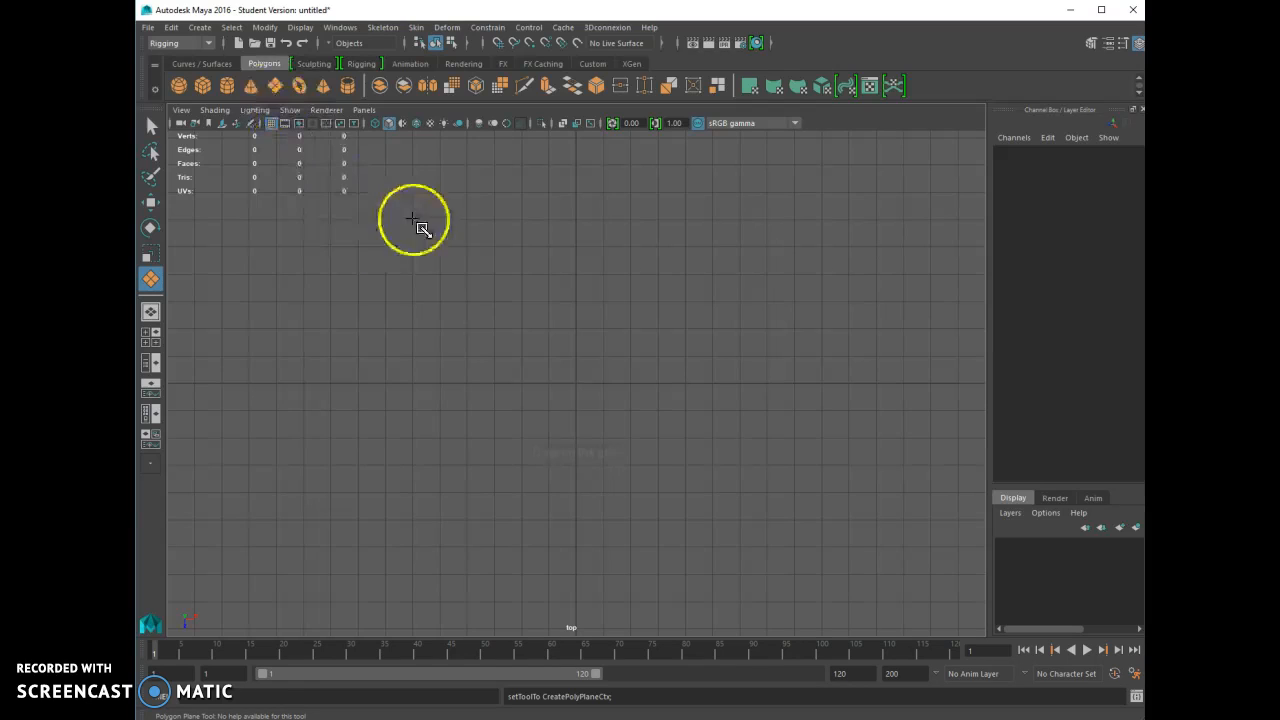
left_click_drag(440, 165, 603, 601)
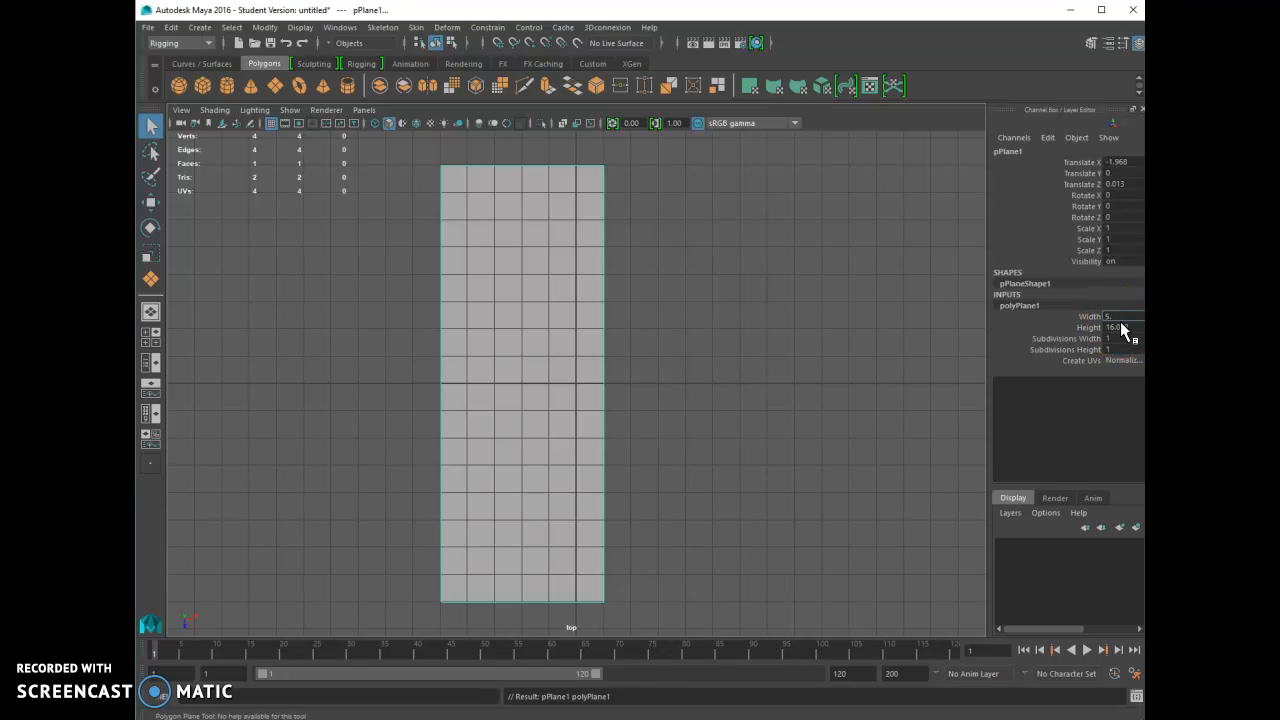
double_click(1128, 327)
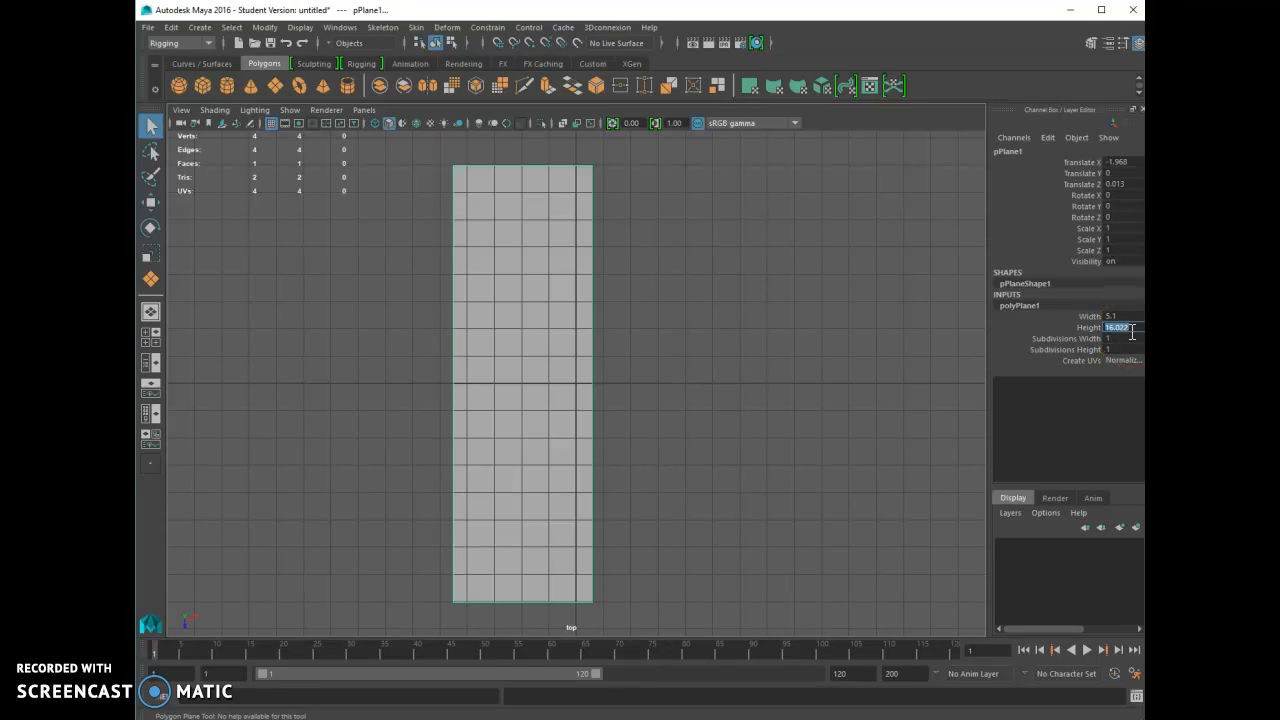
type("37")
key("Return")
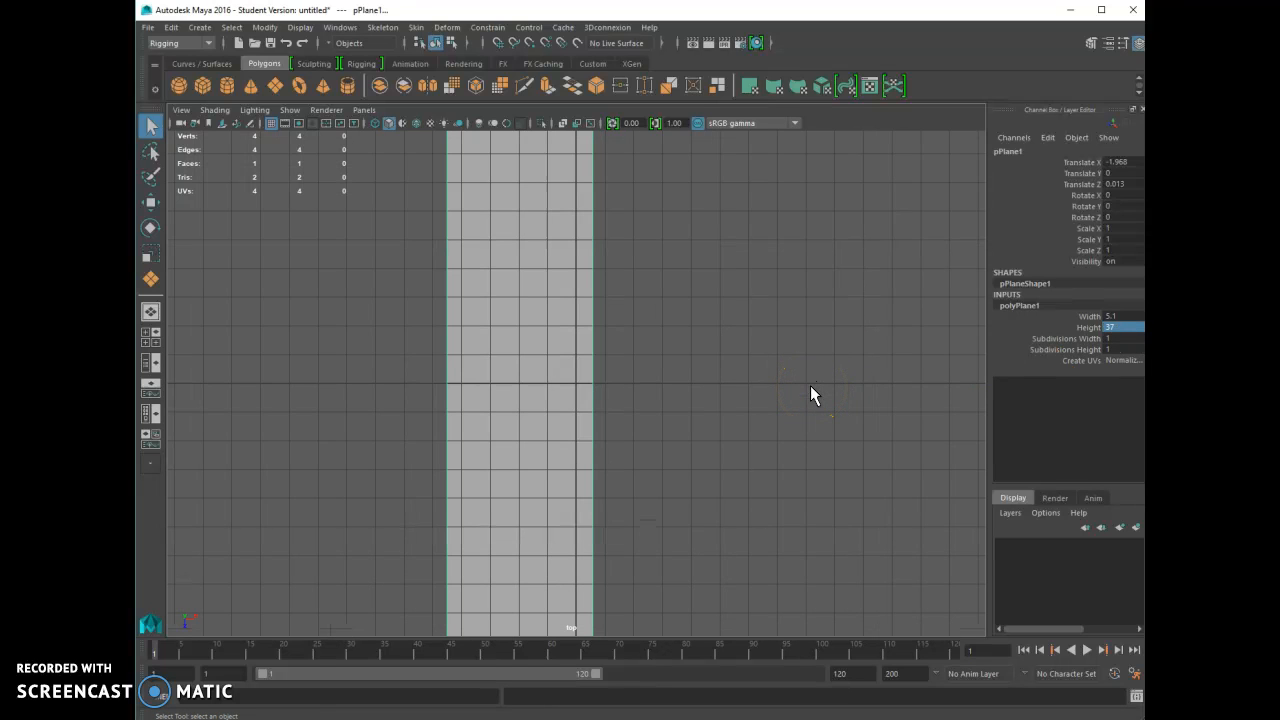
key("f")
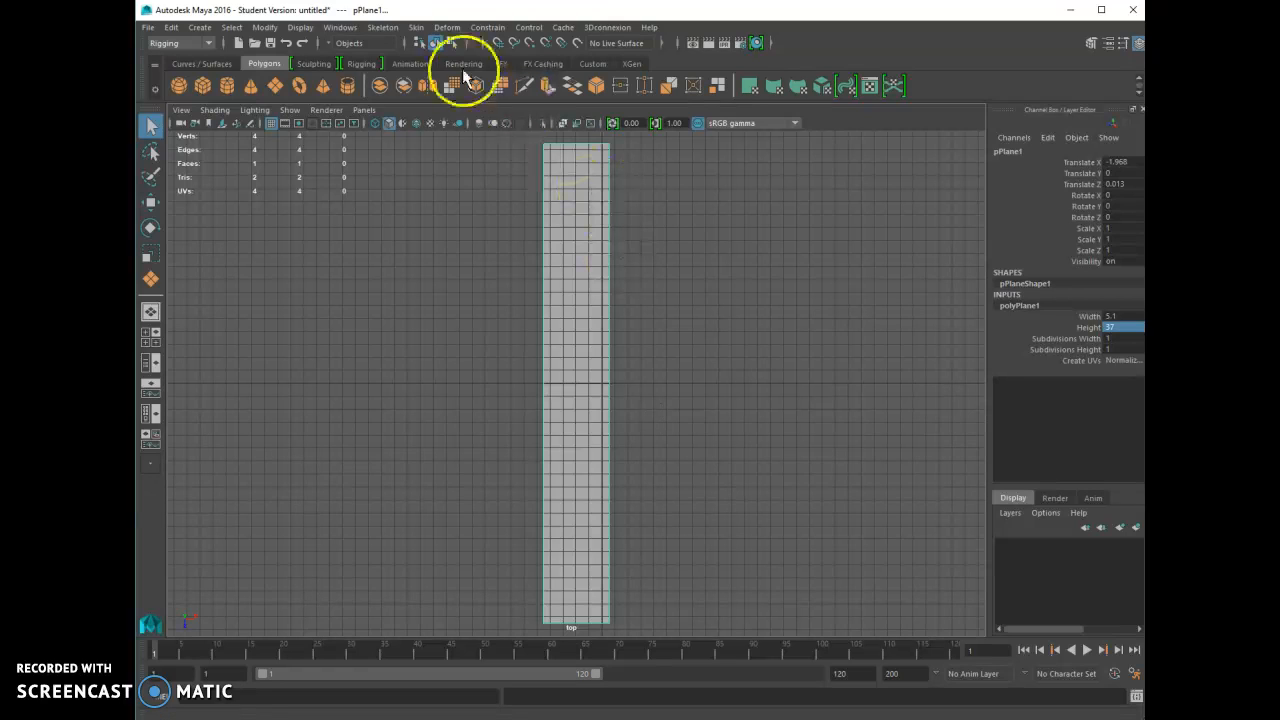
Step: Select the plane and assign a new Lambert material to it
left_click(654, 219)
left_click(578, 213)
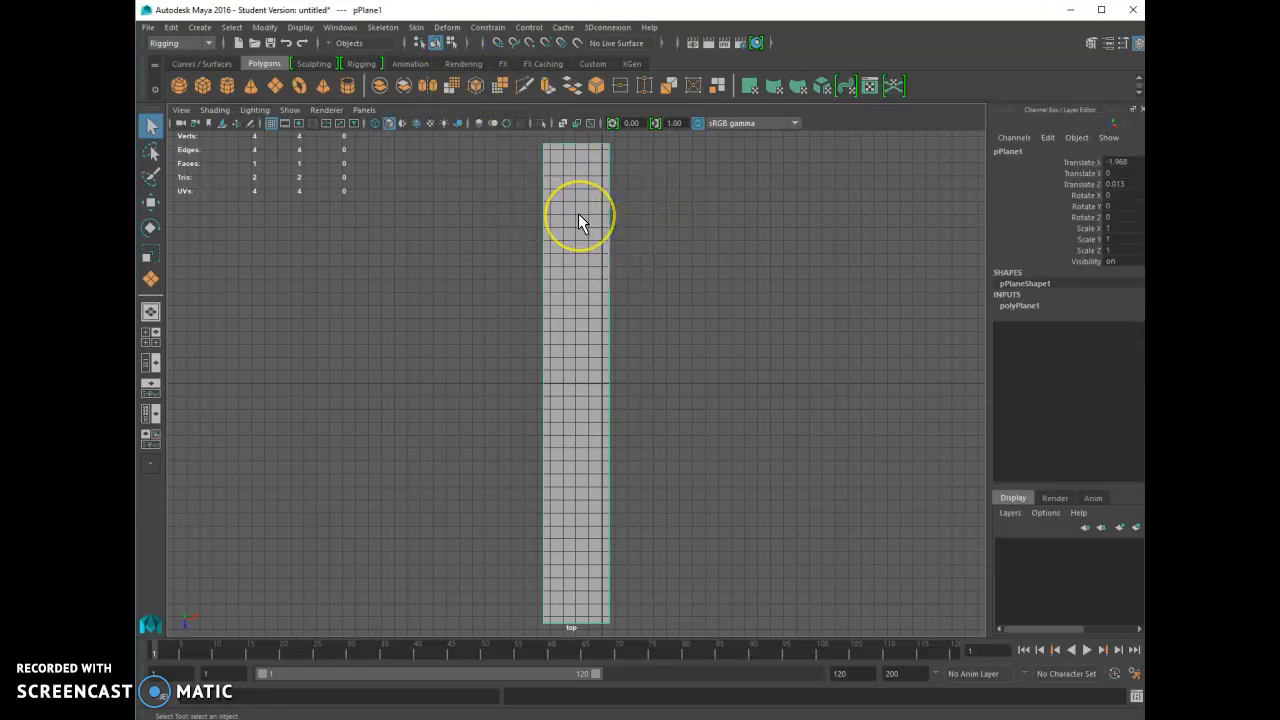
right_click_drag(578, 213, 702, 584)
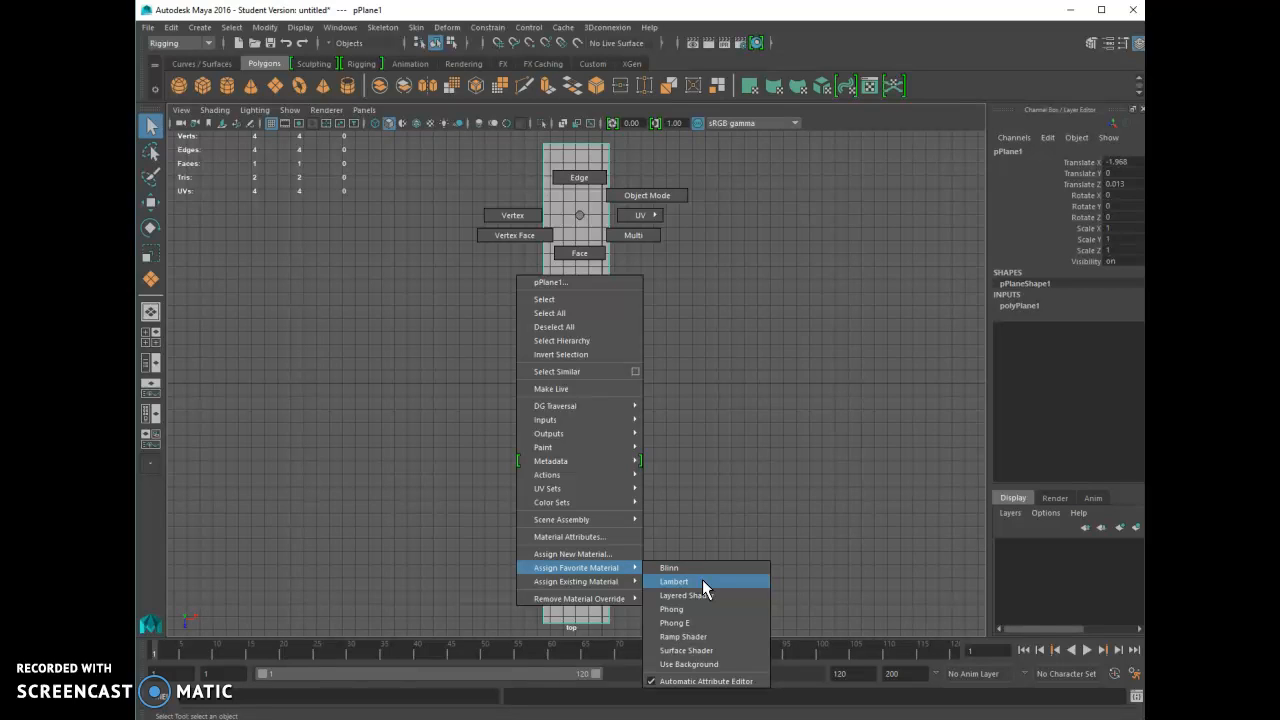
left_click(702, 581)
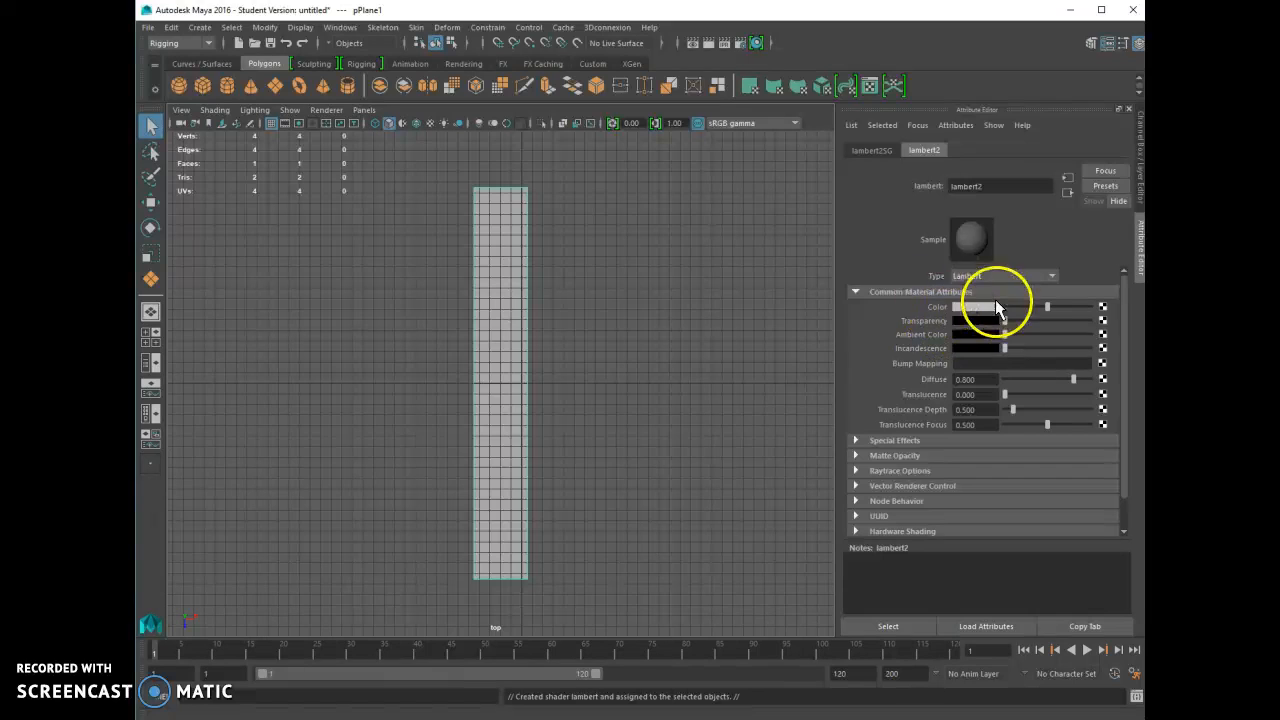
Step: Map the Lambert material's color to a File texture using remote-51x370-top.jpg from the Desktop and display textures in the viewport
left_click(1103, 308)
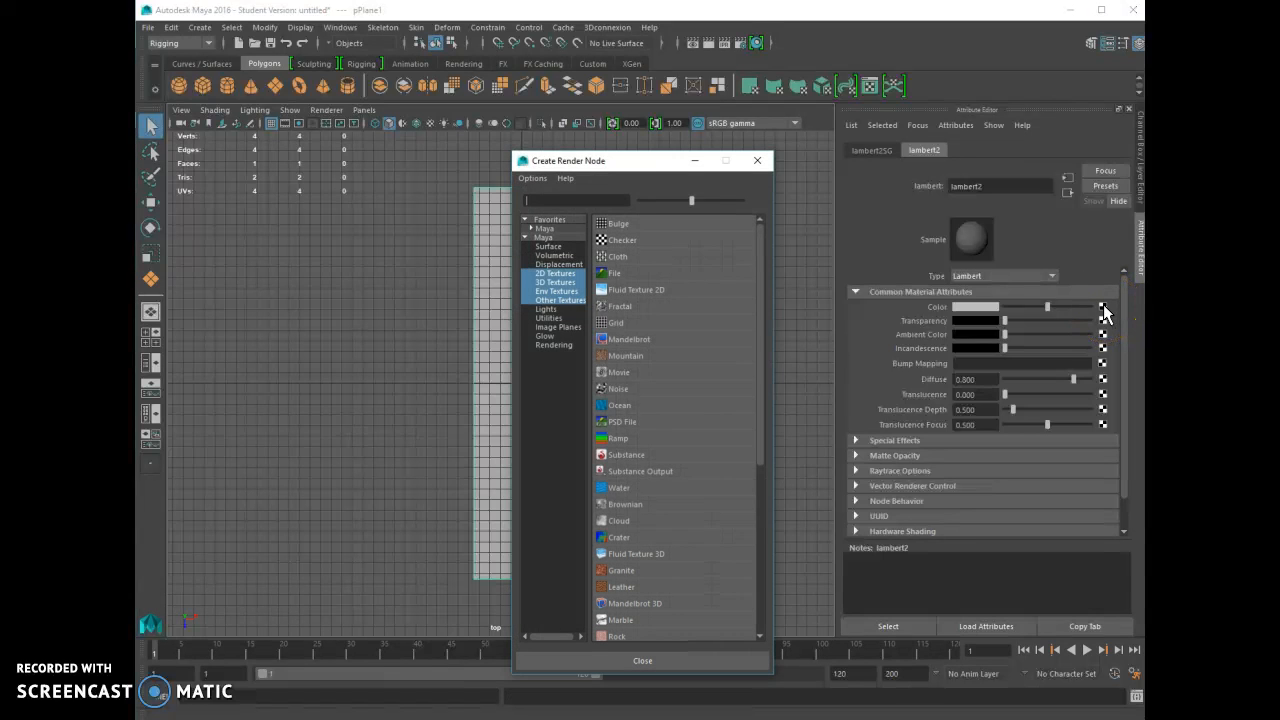
left_click_drag(634, 157, 736, 35)
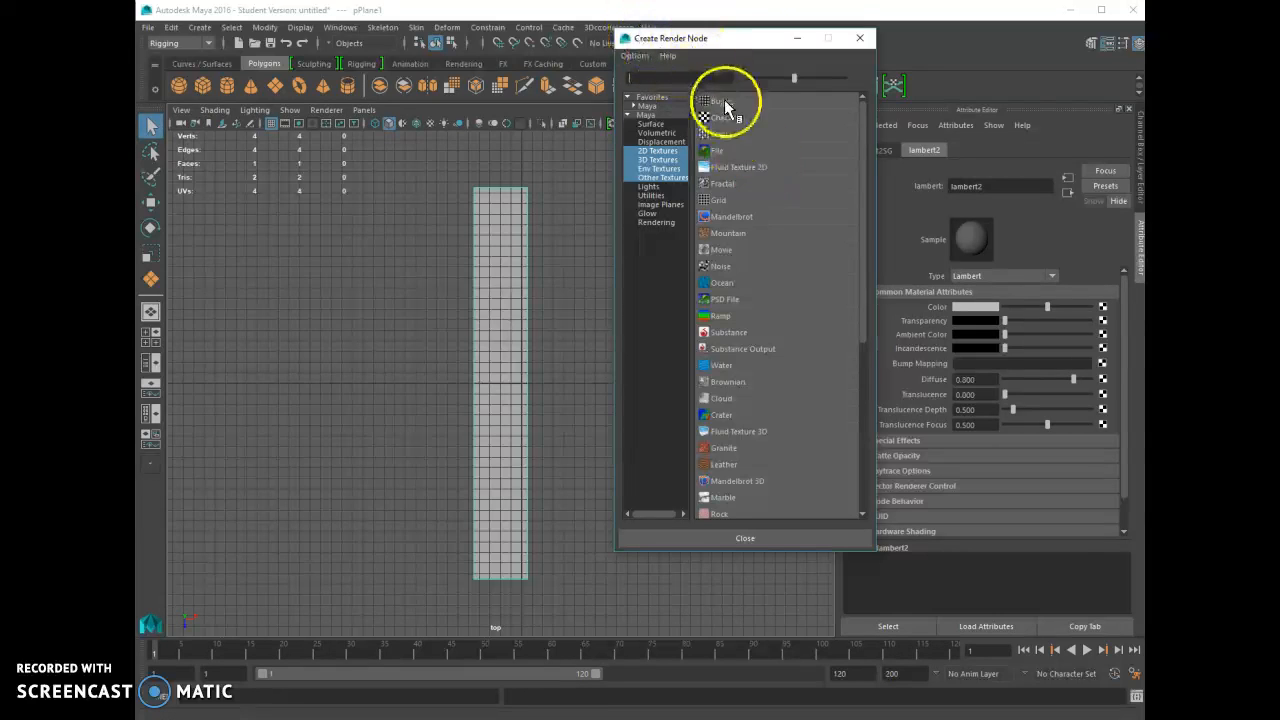
left_click(717, 150)
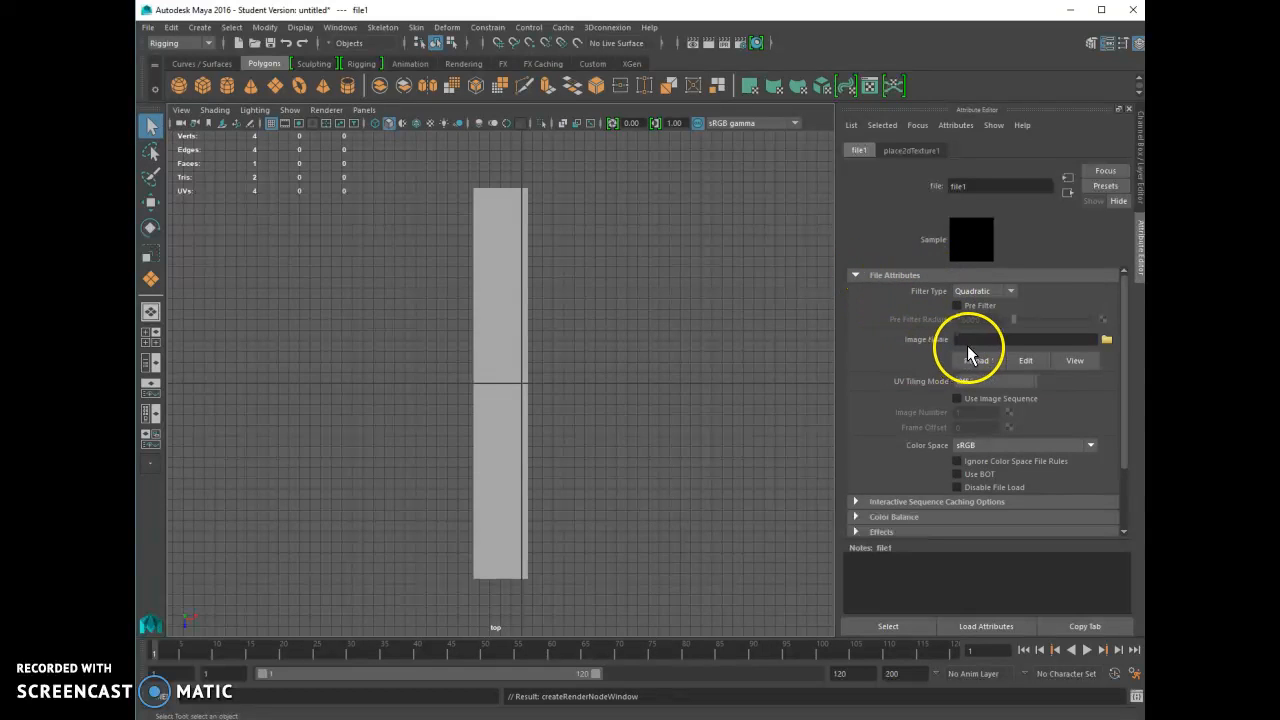
left_click(1106, 340)
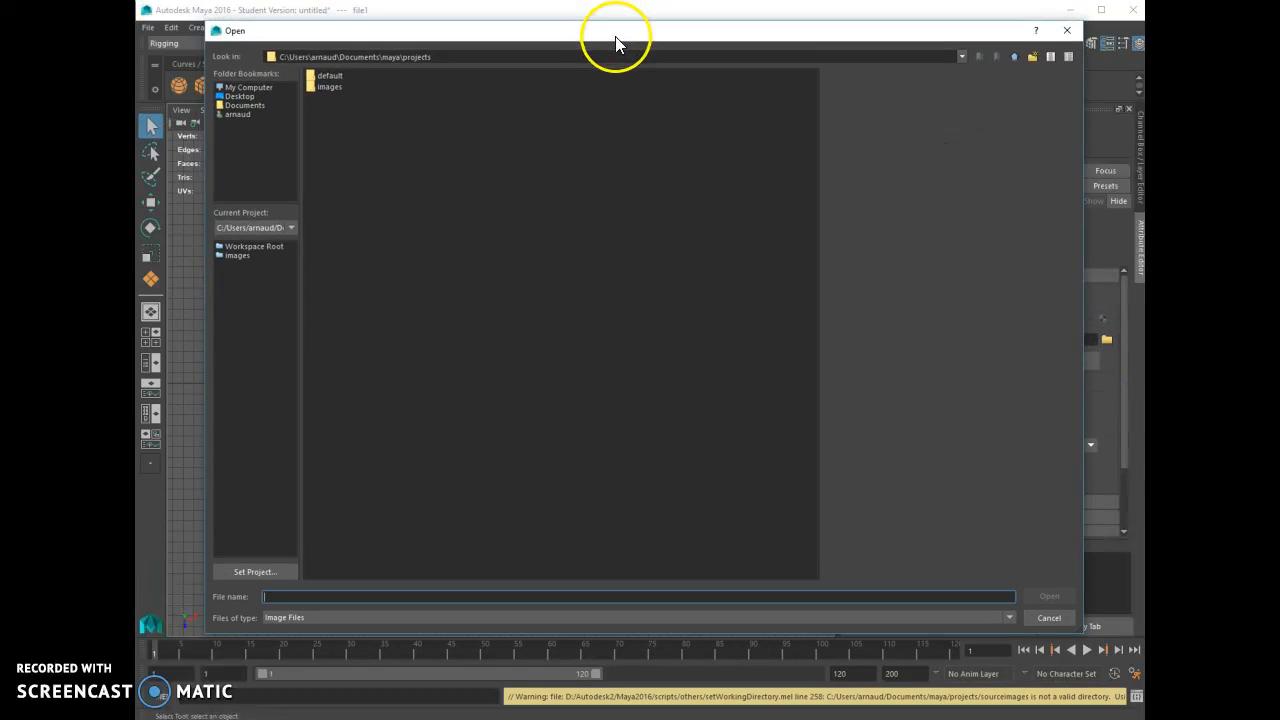
left_click(230, 114)
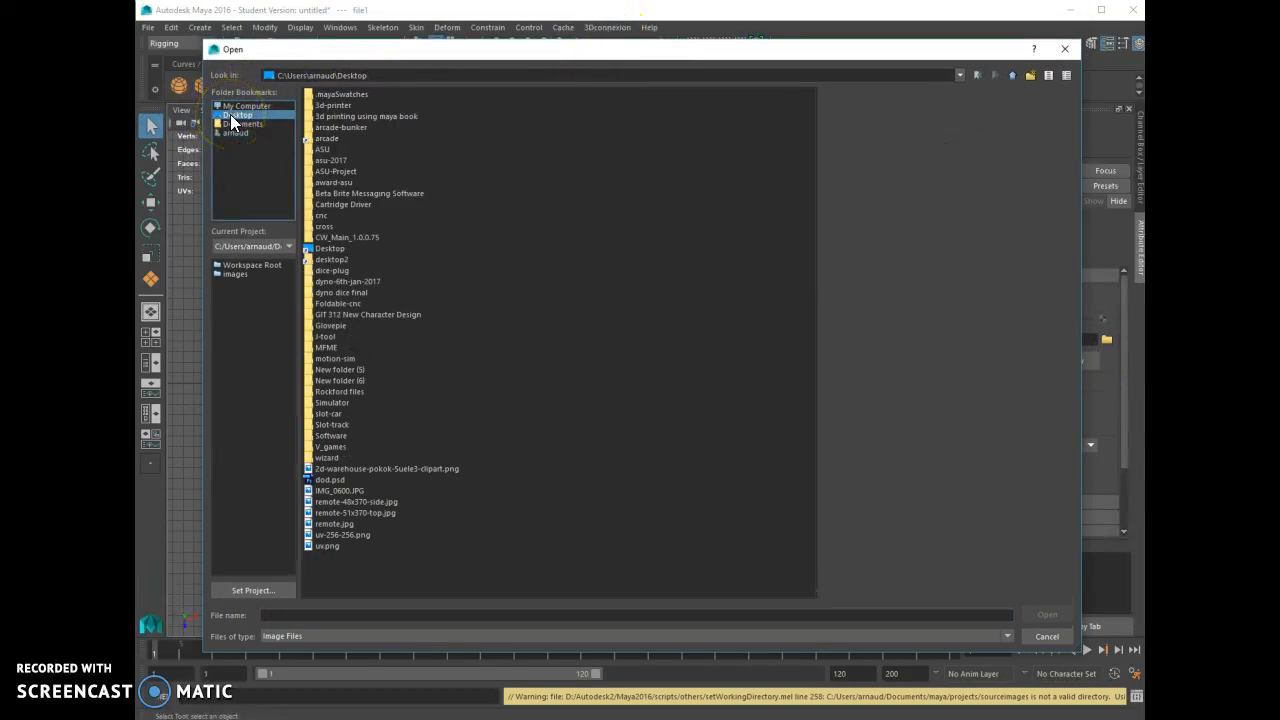
left_click(381, 512)
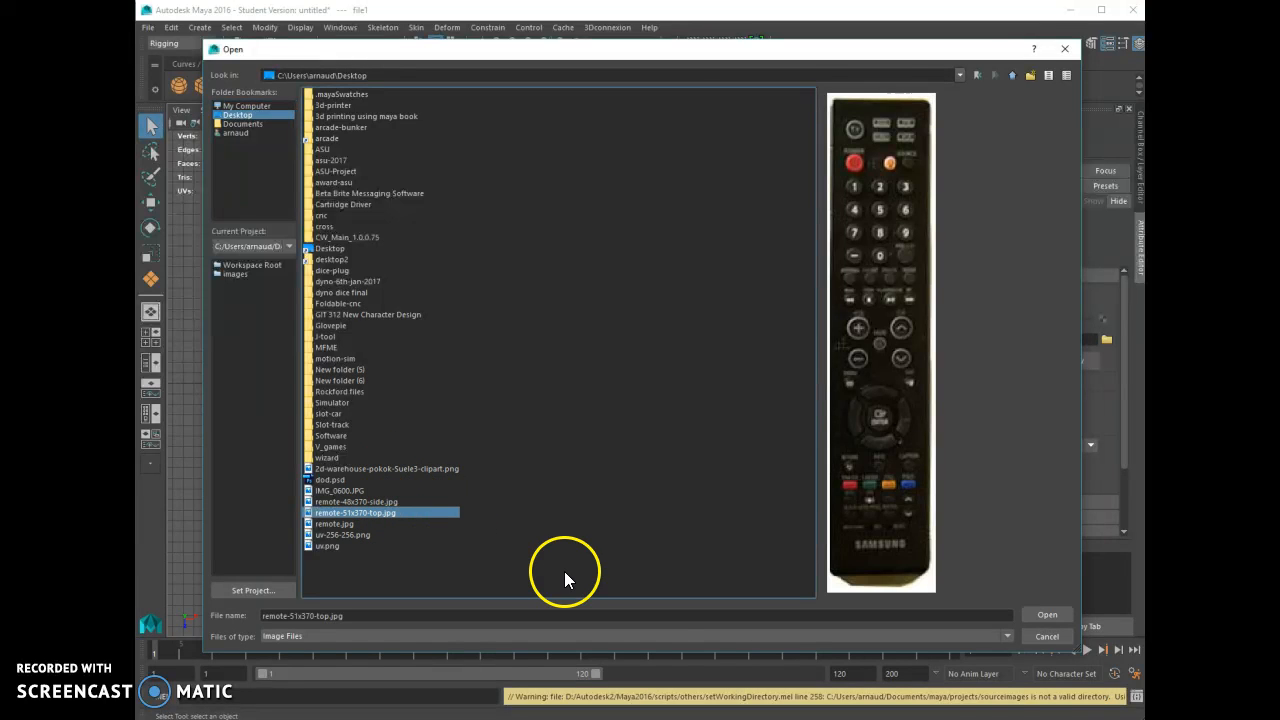
left_click(1047, 614)
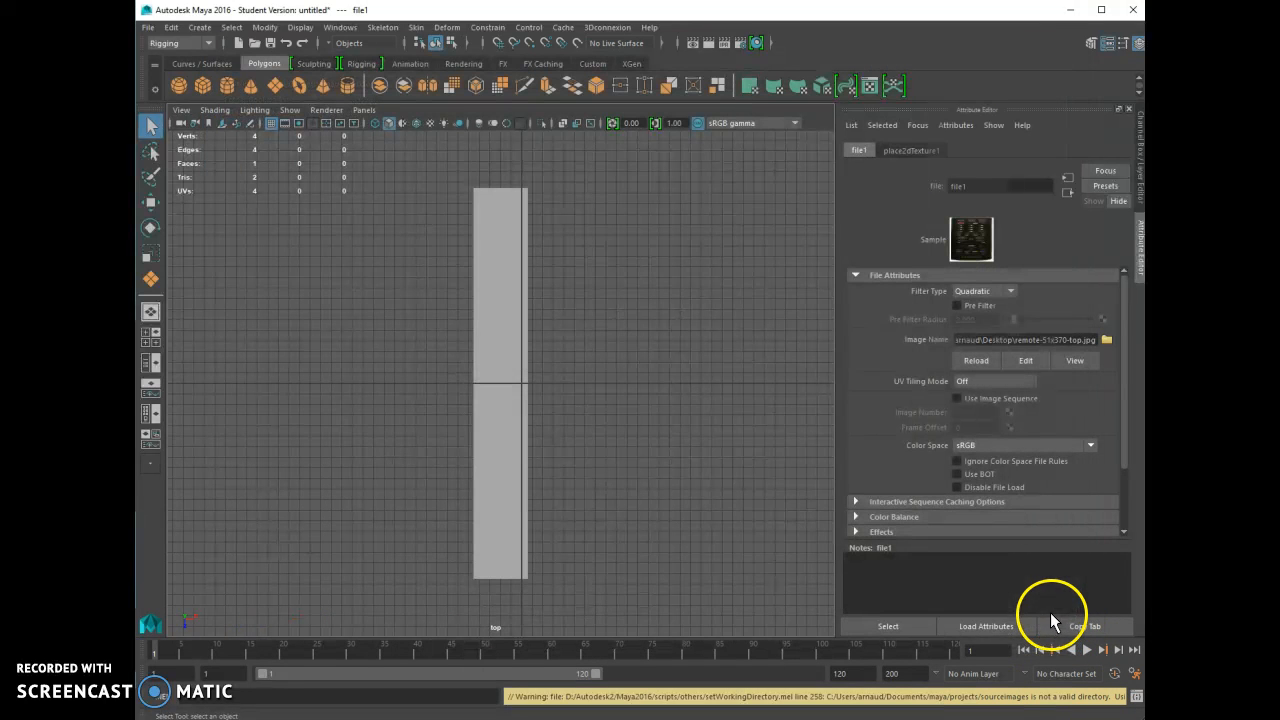
left_click(577, 124)
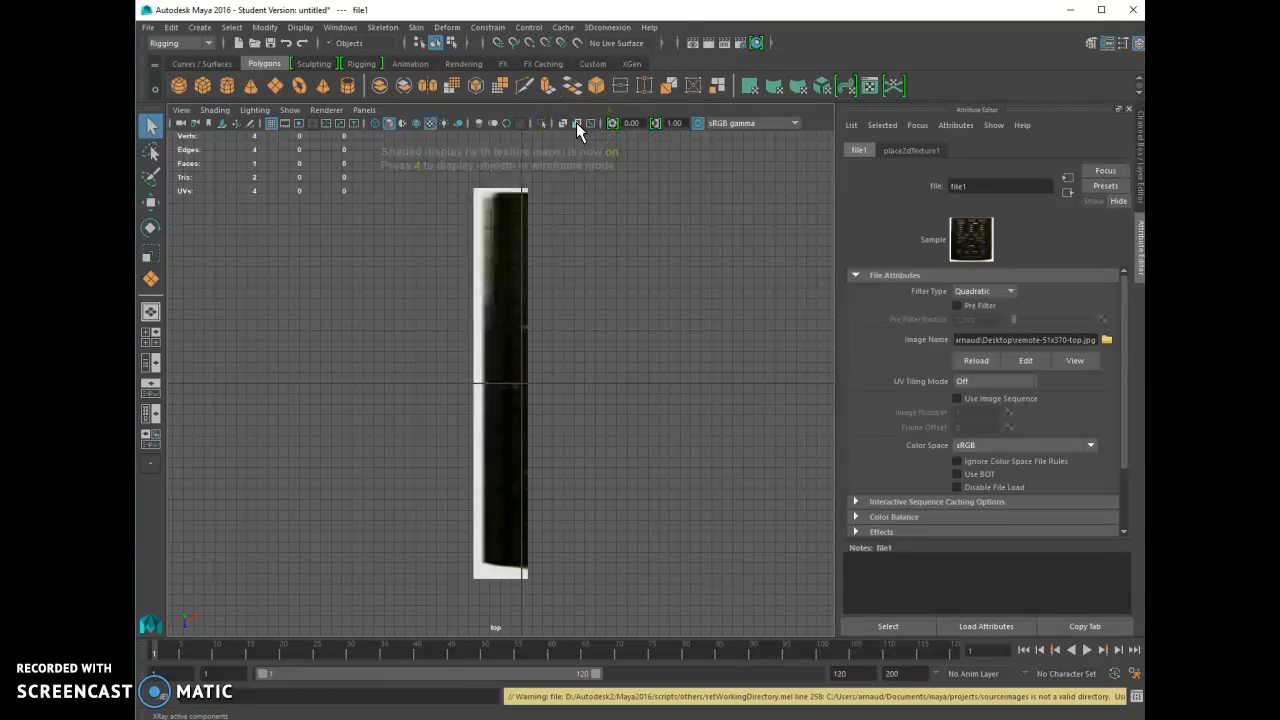
Step: Apply a planar UV mapping projected from the Y axis to the top-view plane, using the Modeling menu set
left_click(503, 323)
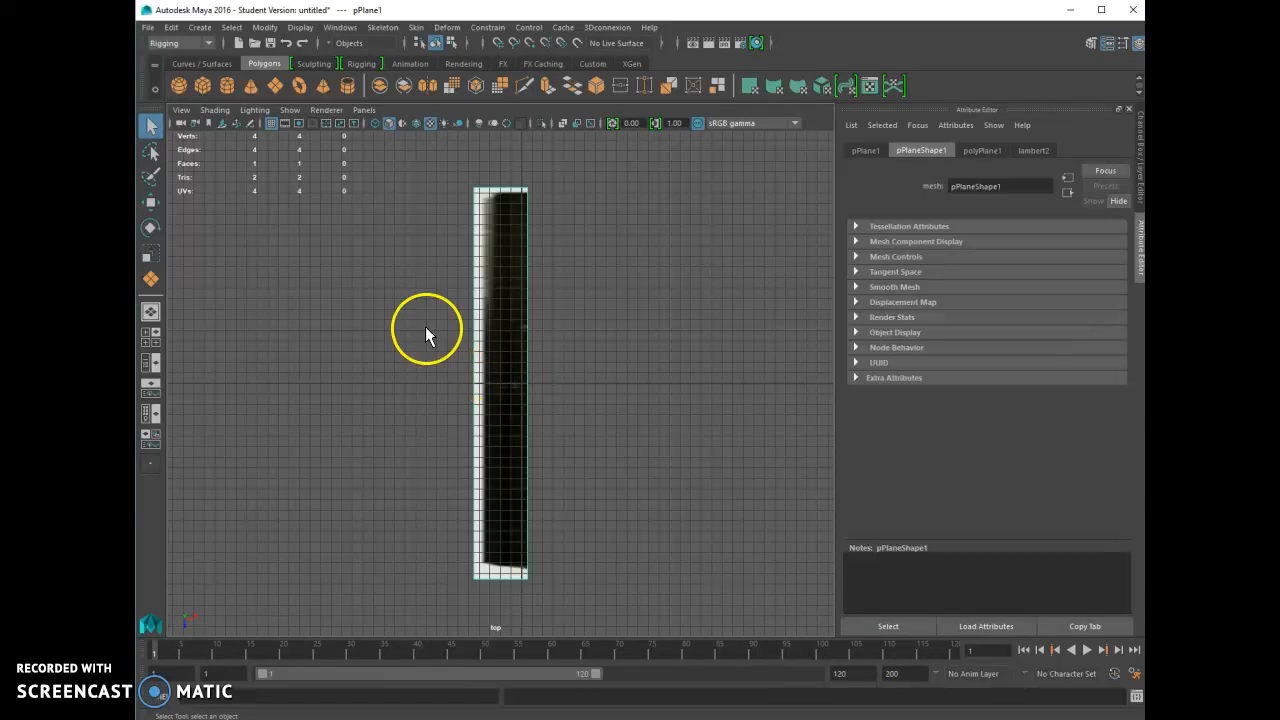
left_click(199, 46)
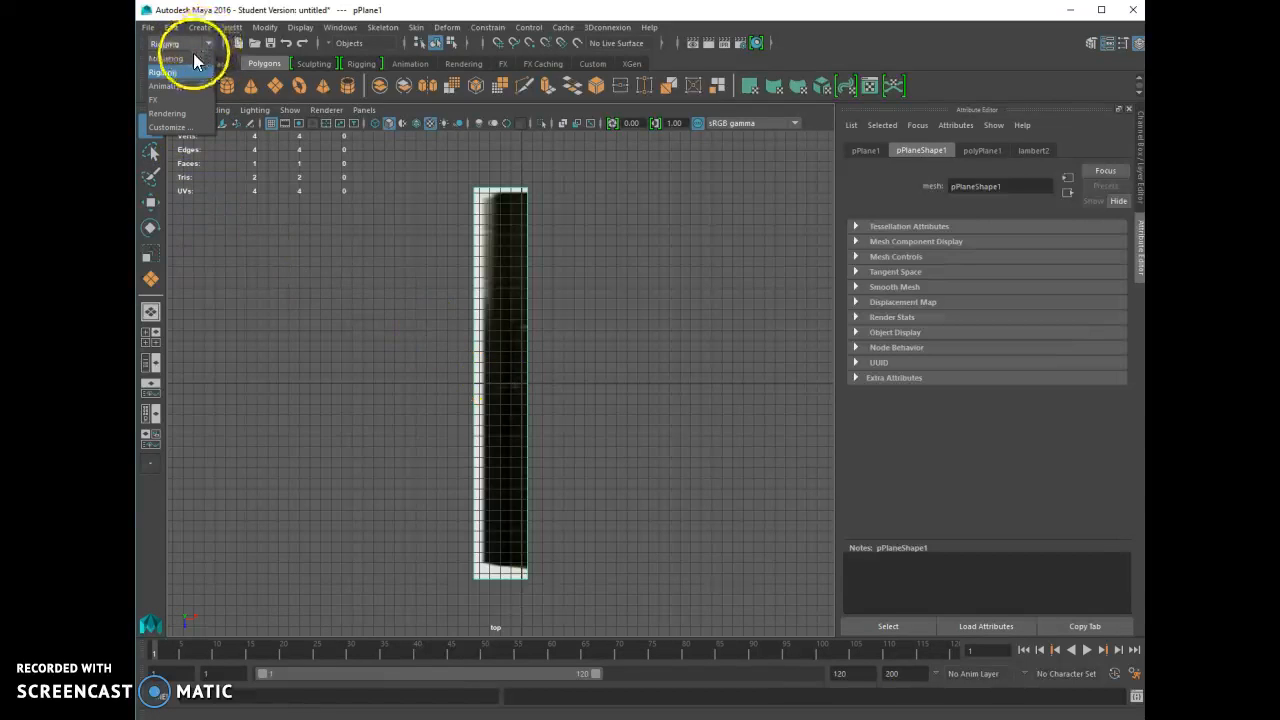
left_click(193, 54)
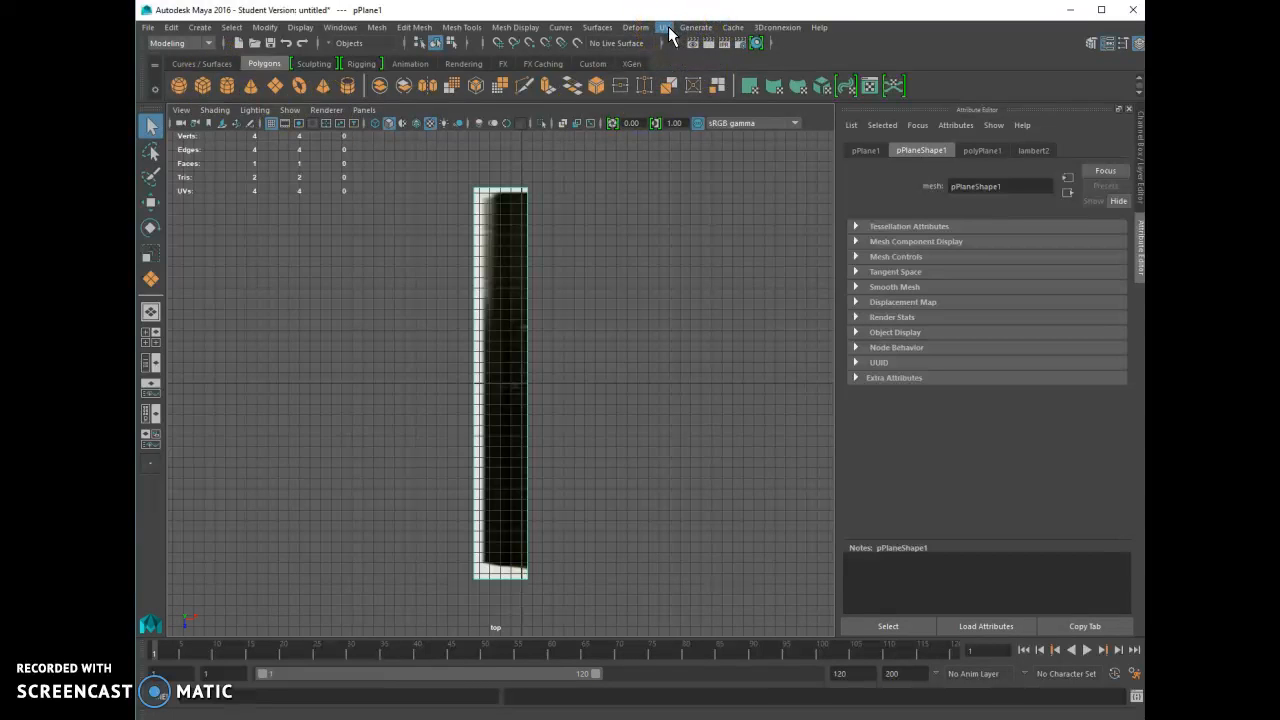
left_click(665, 27)
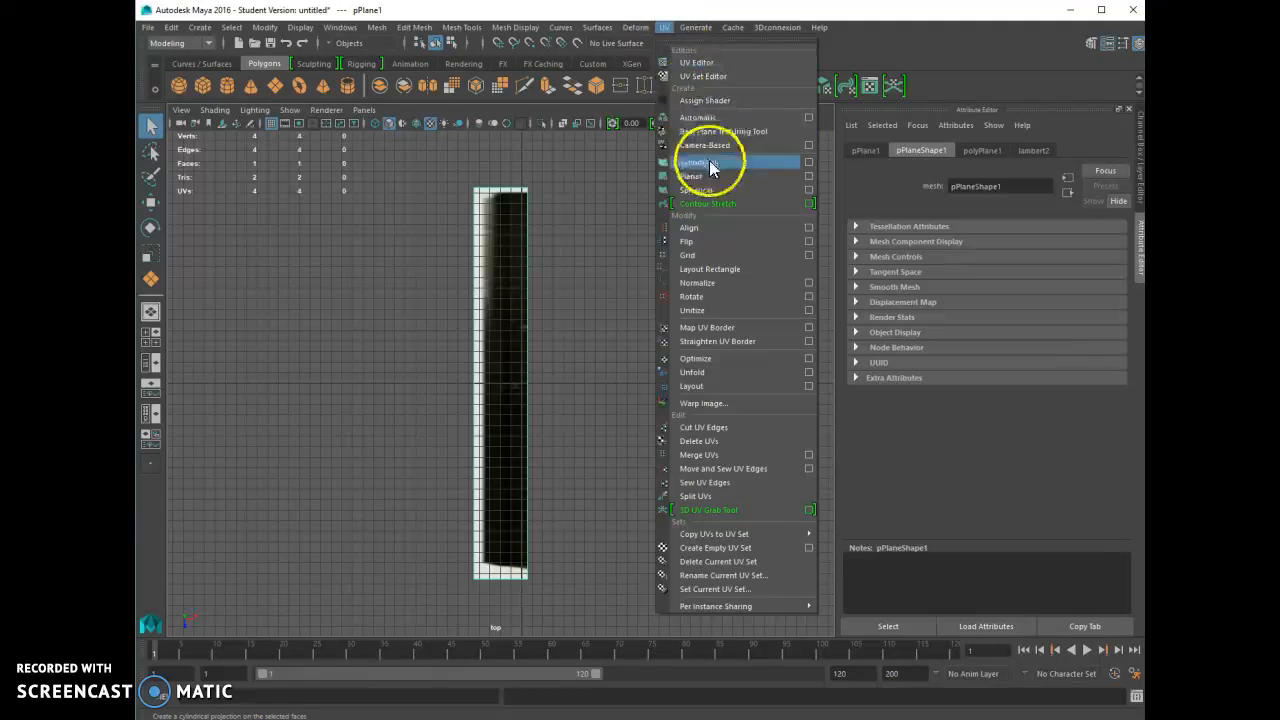
left_click(792, 180)
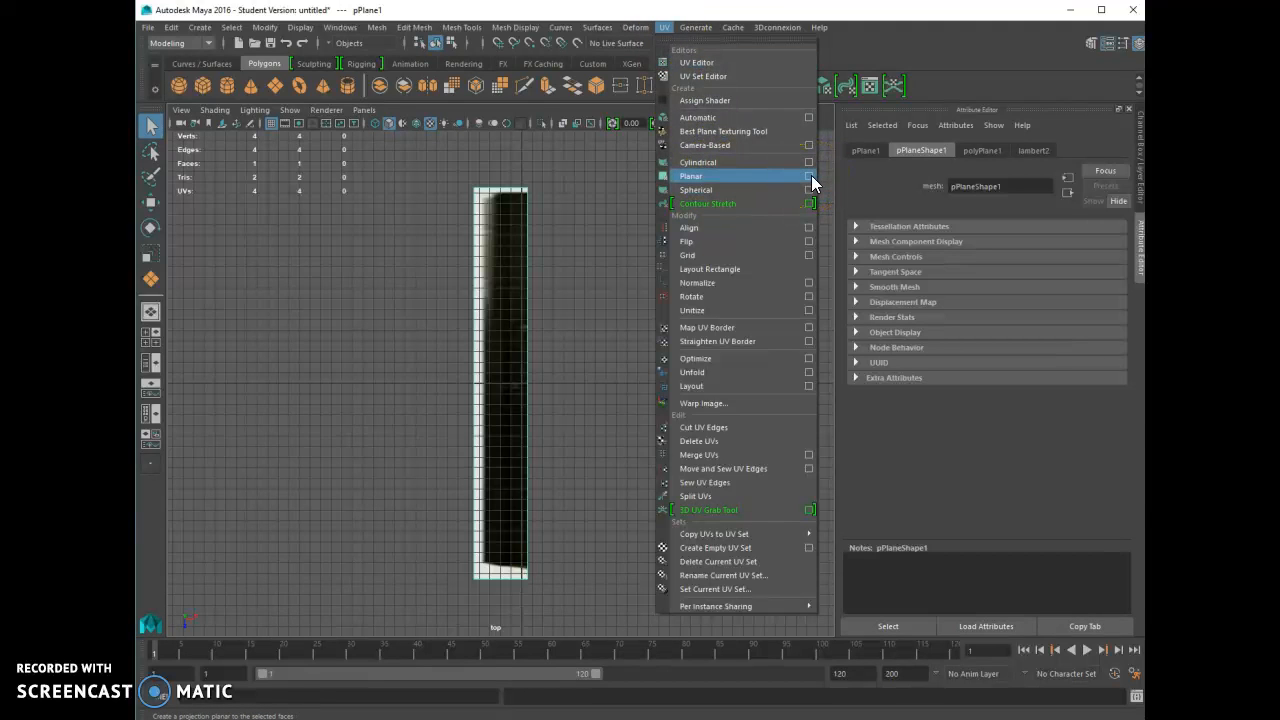
left_click(811, 175)
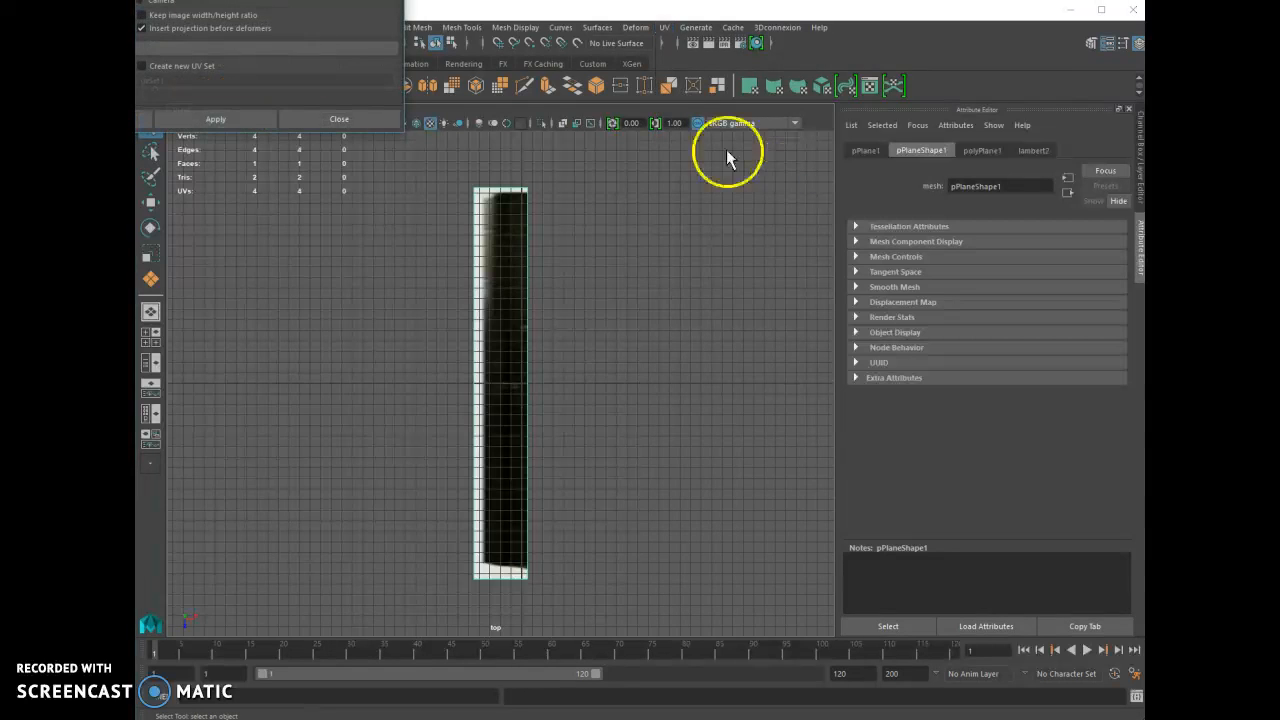
left_click_drag(251, 0, 841, 138)
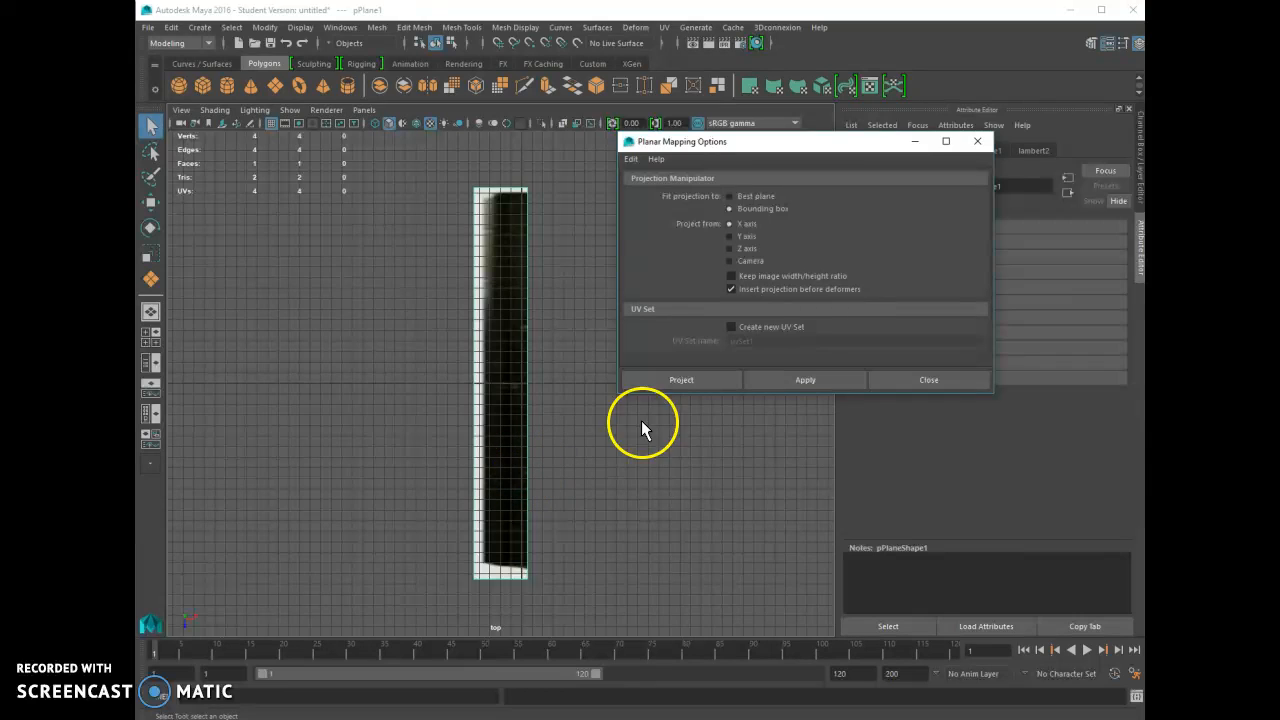
left_click(729, 237)
left_click(812, 376)
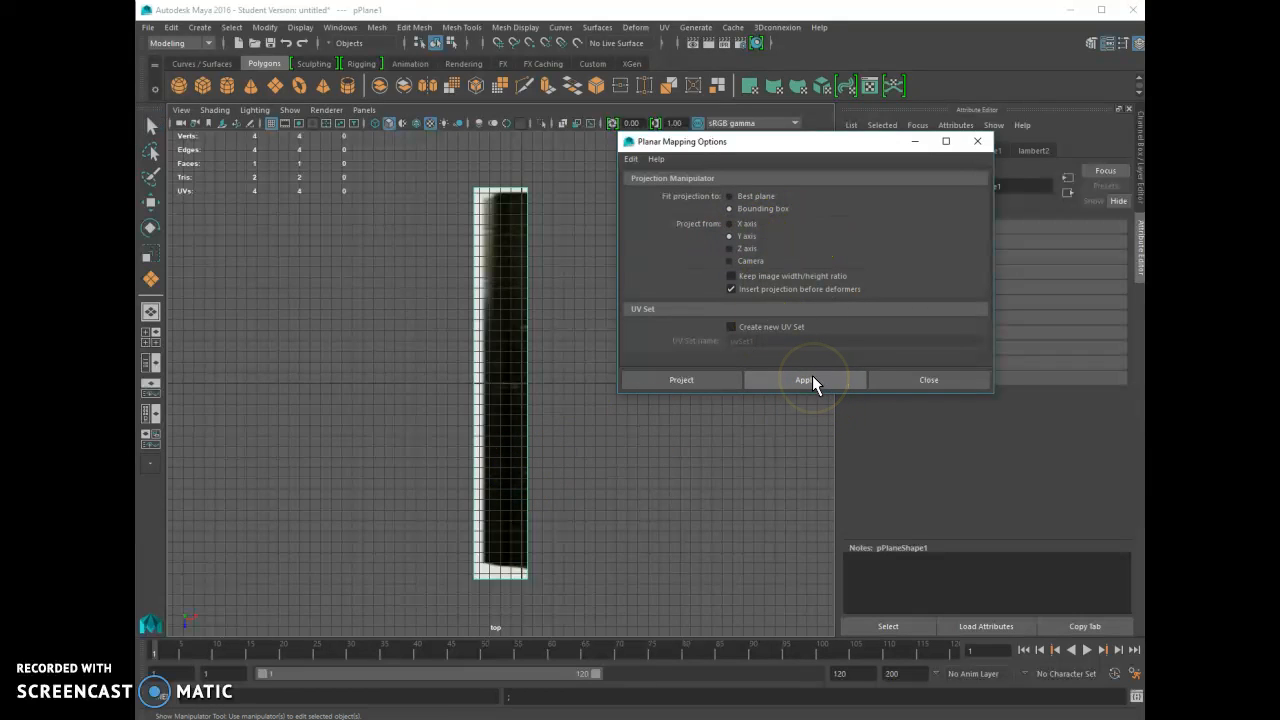
left_click(893, 385)
left_click(701, 355)
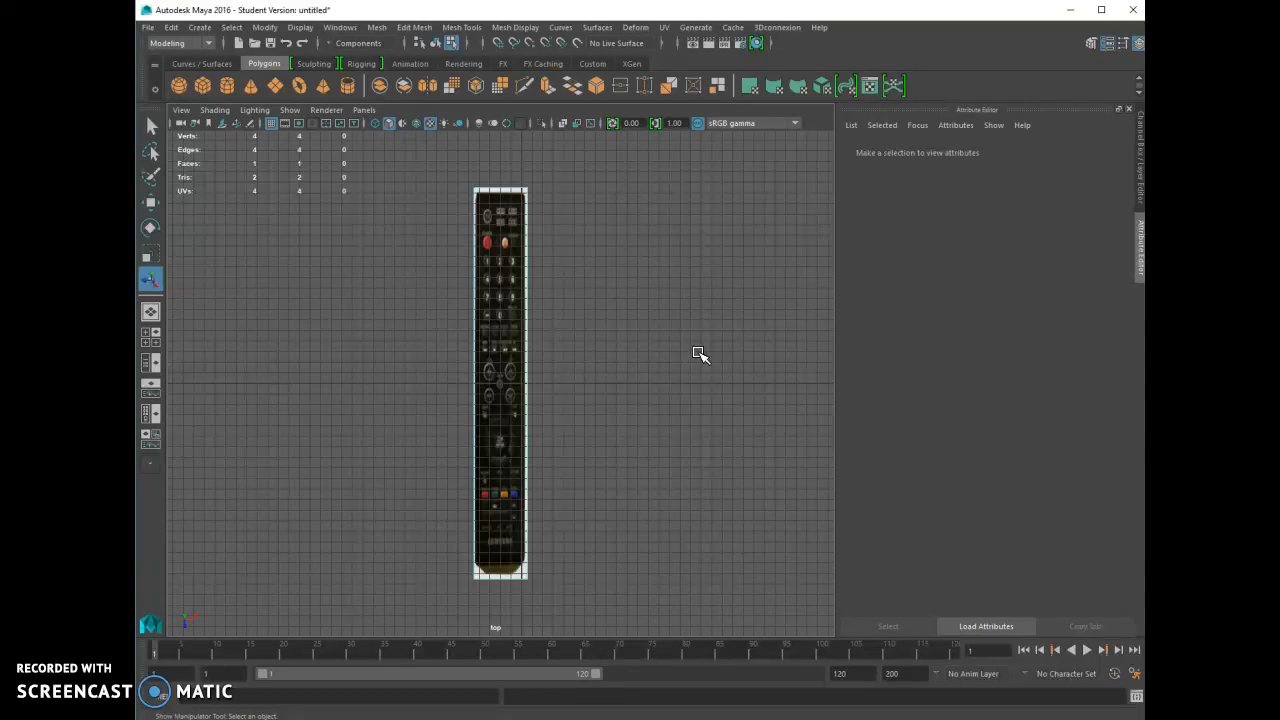
Step: Show the side view full size and draw a second polygon plane about 36.9 wide and 4.4 high along the first plane's length
key("space")
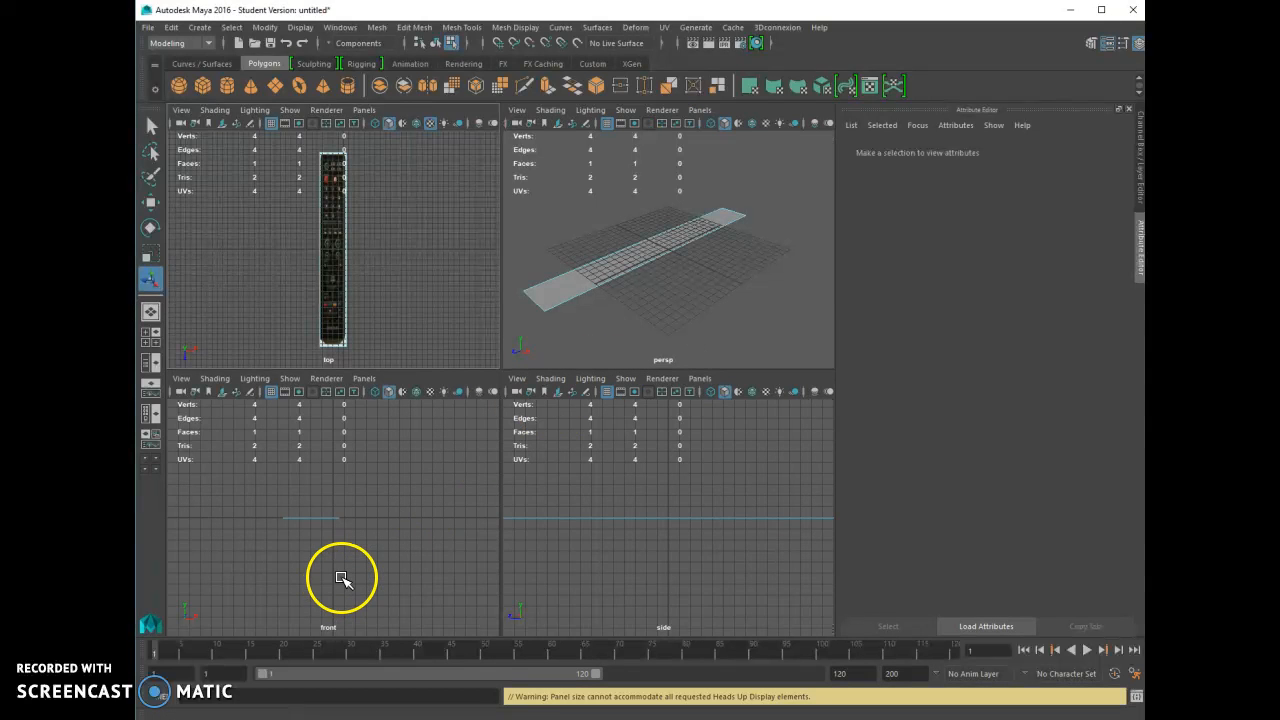
key("space")
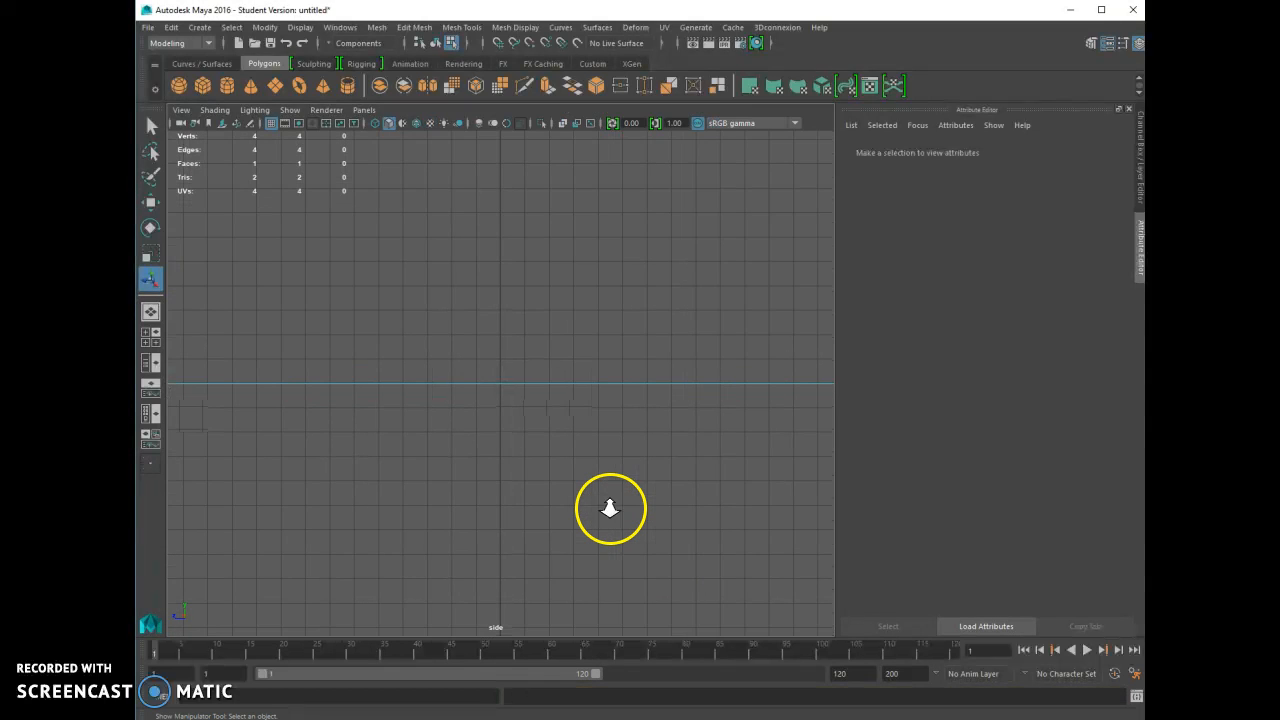
scroll(612, 510, "down", 5)
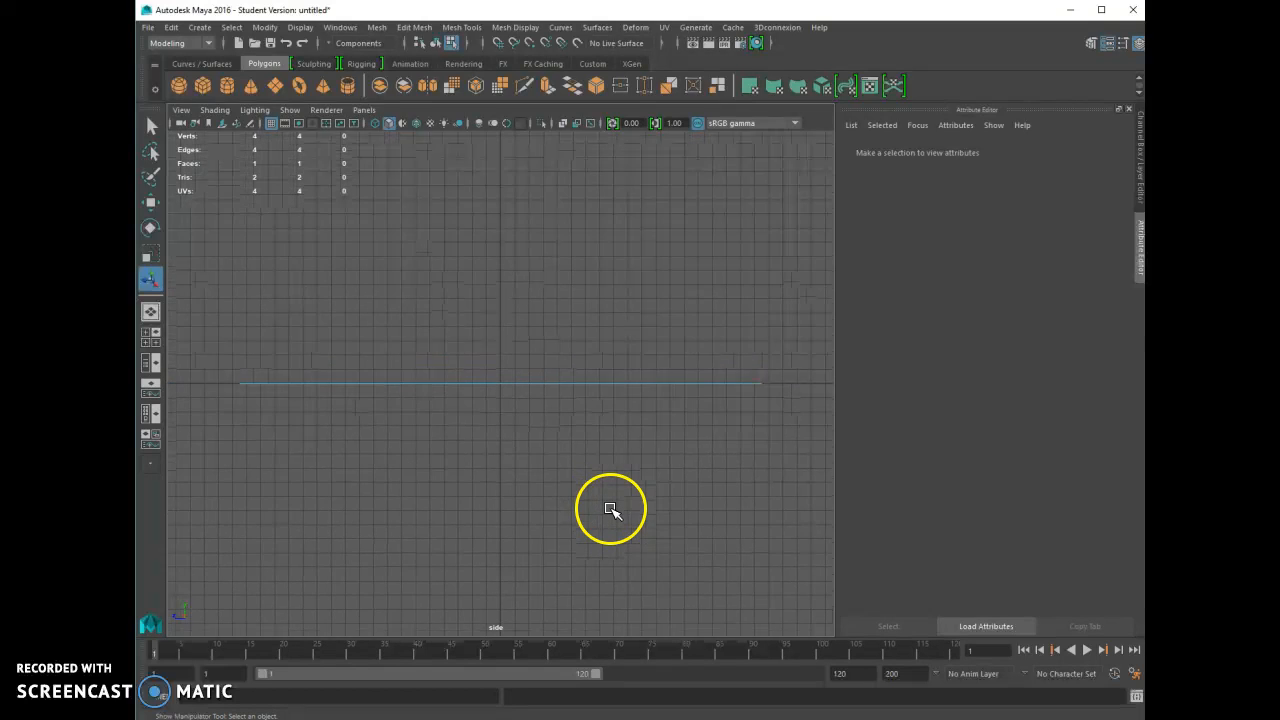
left_click(275, 85)
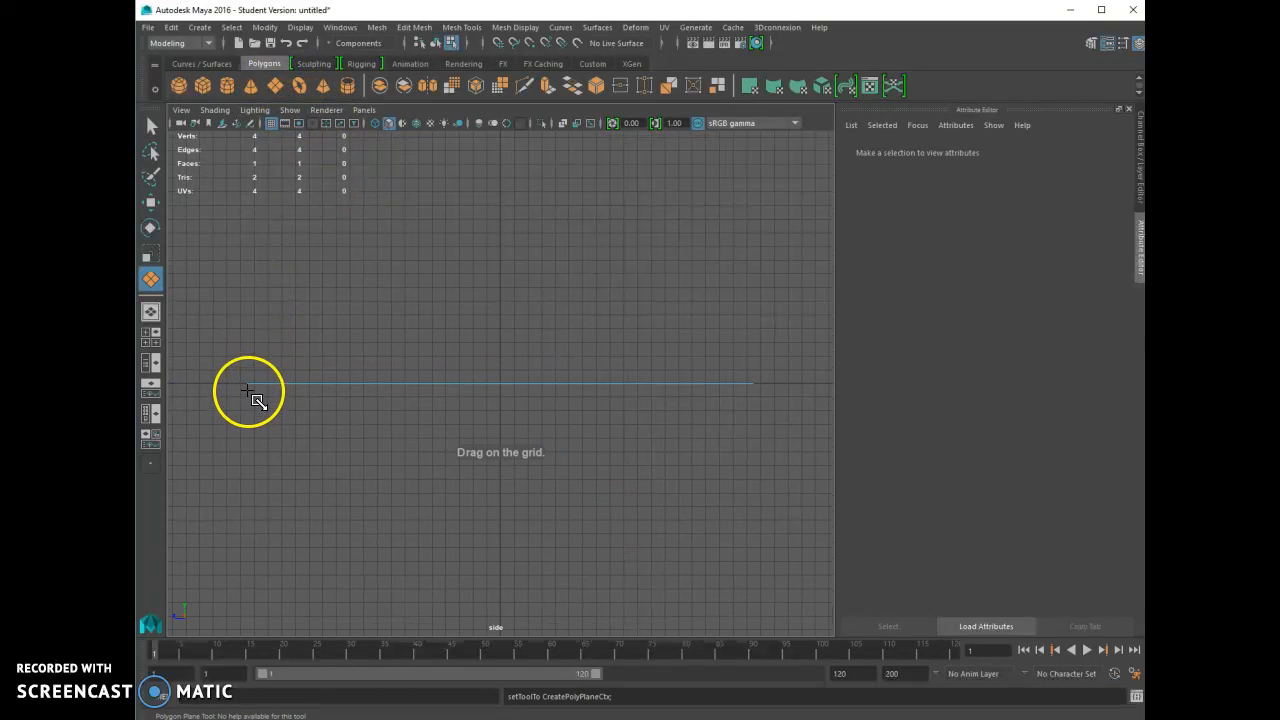
left_click_drag(248, 385, 752, 445)
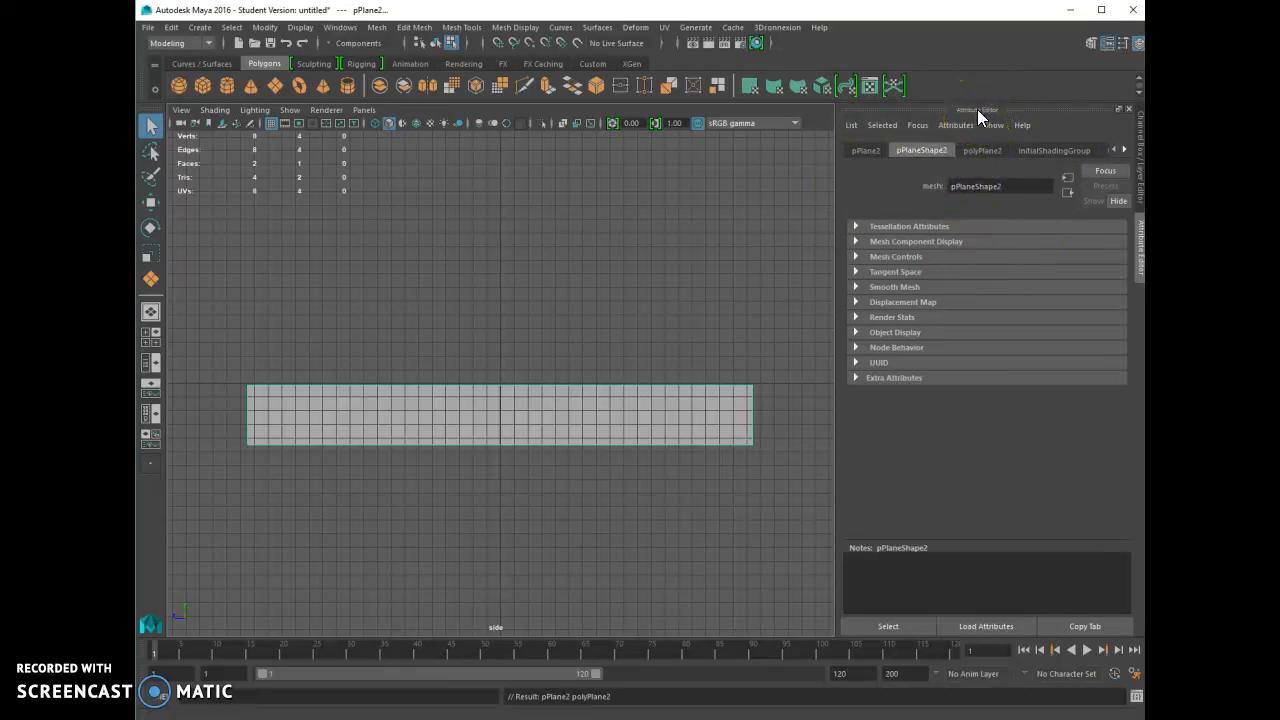
Step: Reselect the side plane in object mode and set its width to 3.8 and height to 37
left_click(1140, 127)
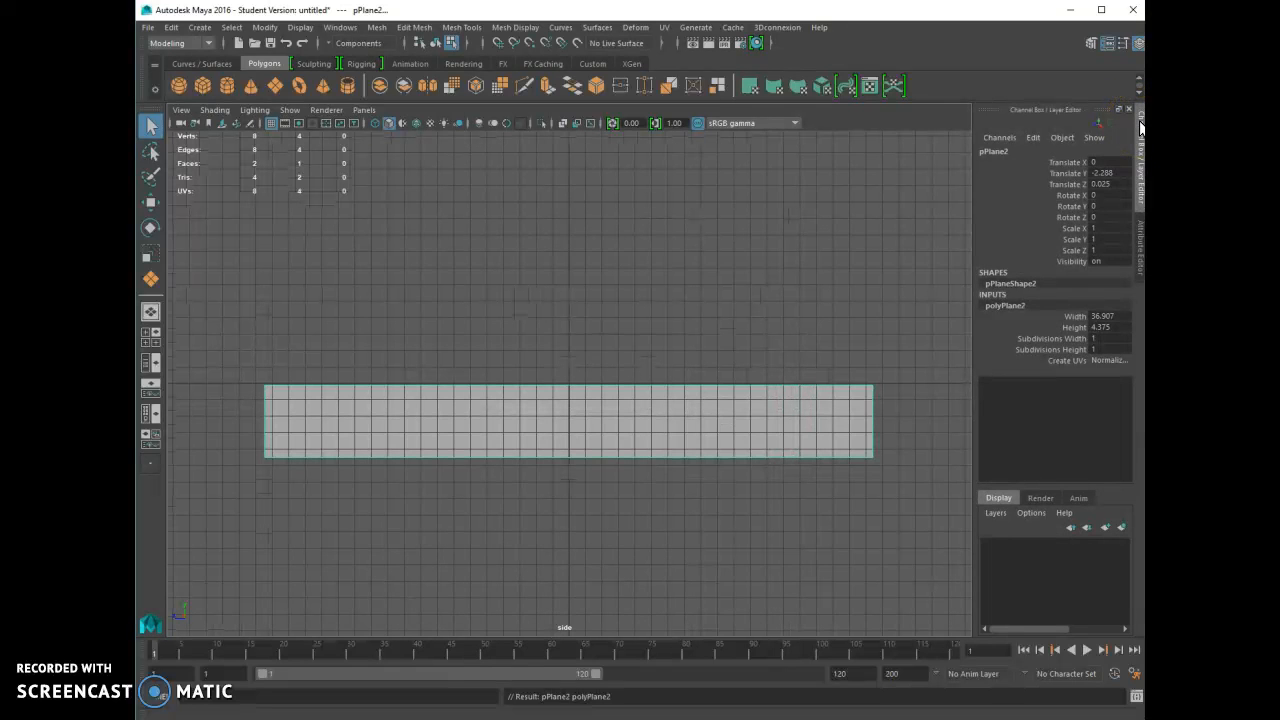
left_click(519, 522)
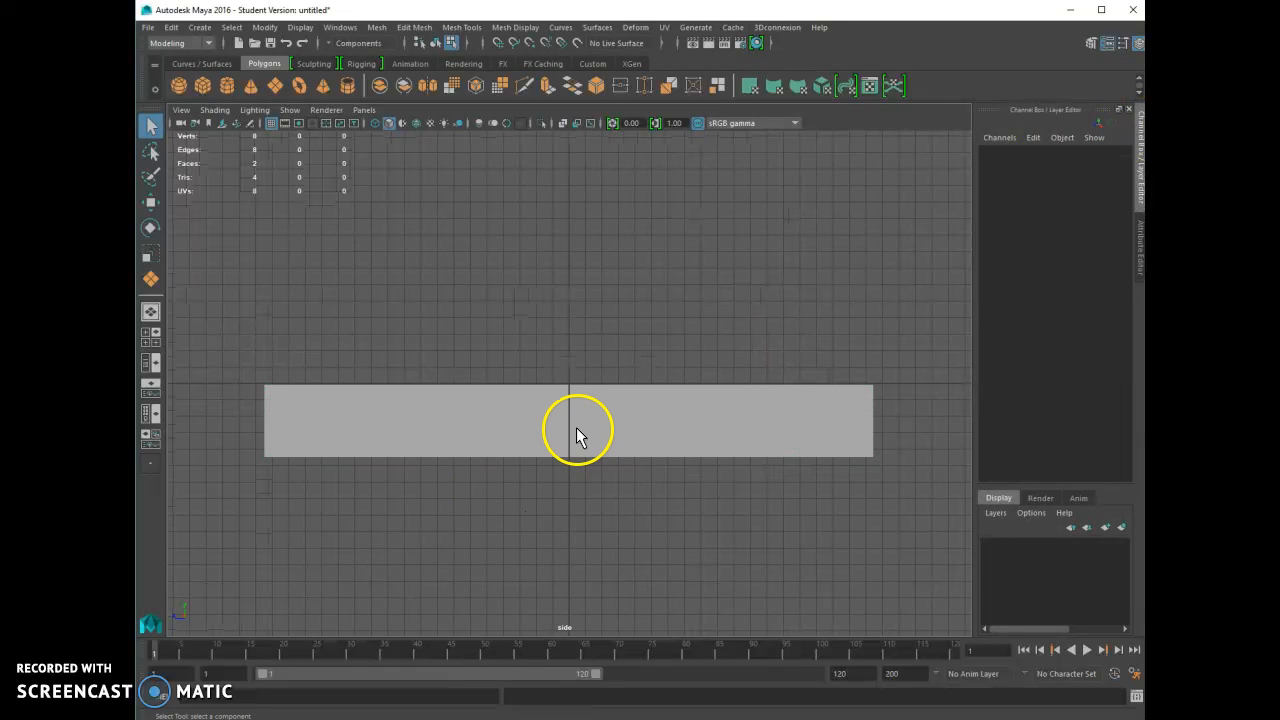
right_click_drag(576, 427, 643, 394)
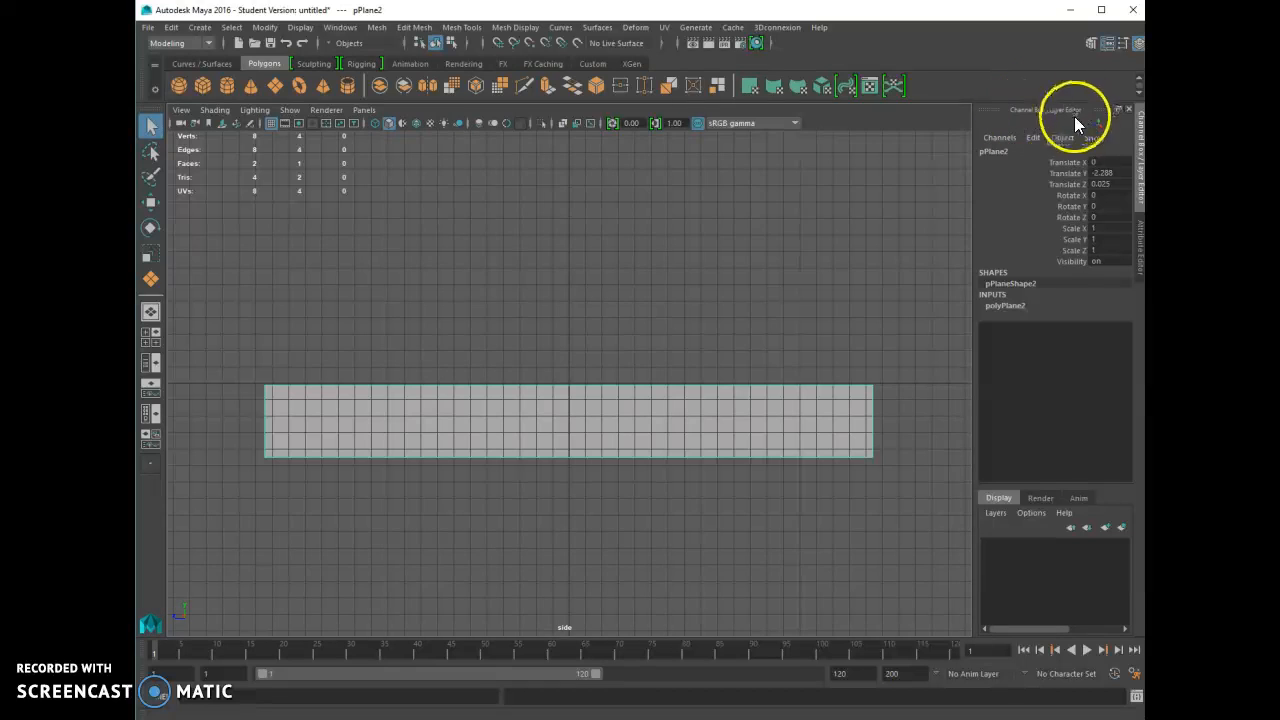
left_click(1010, 306)
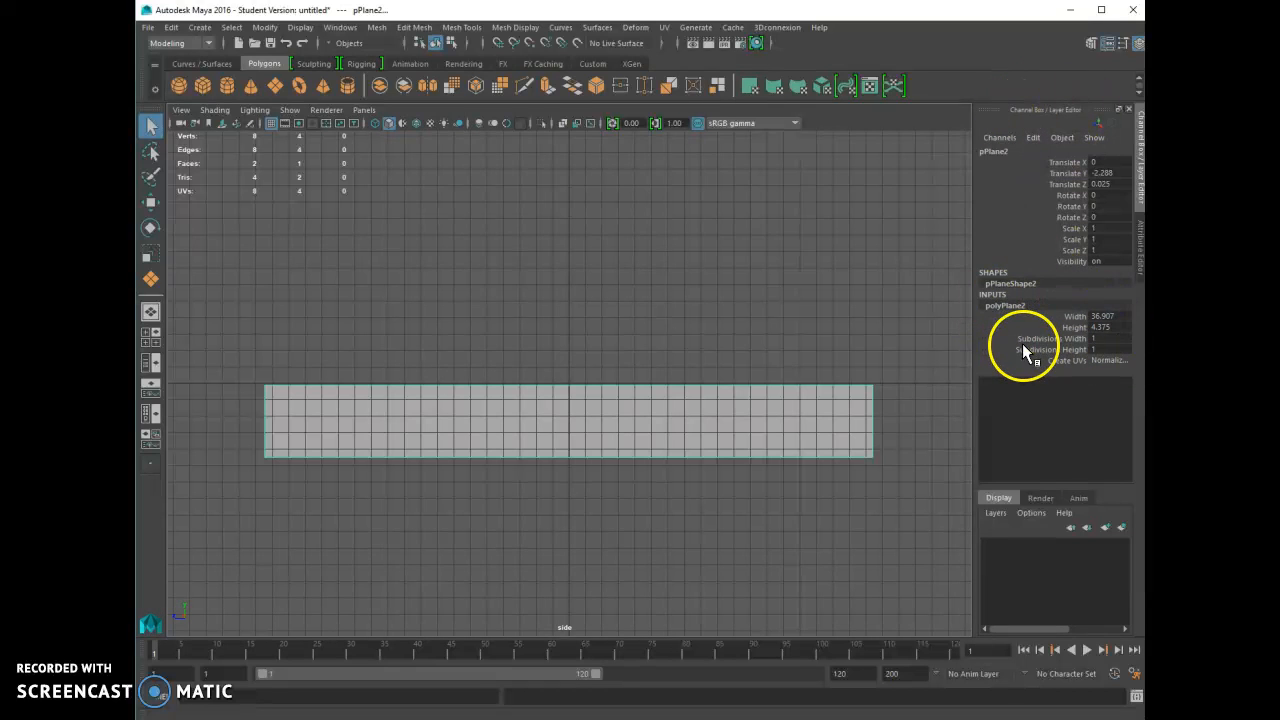
double_click(1114, 328)
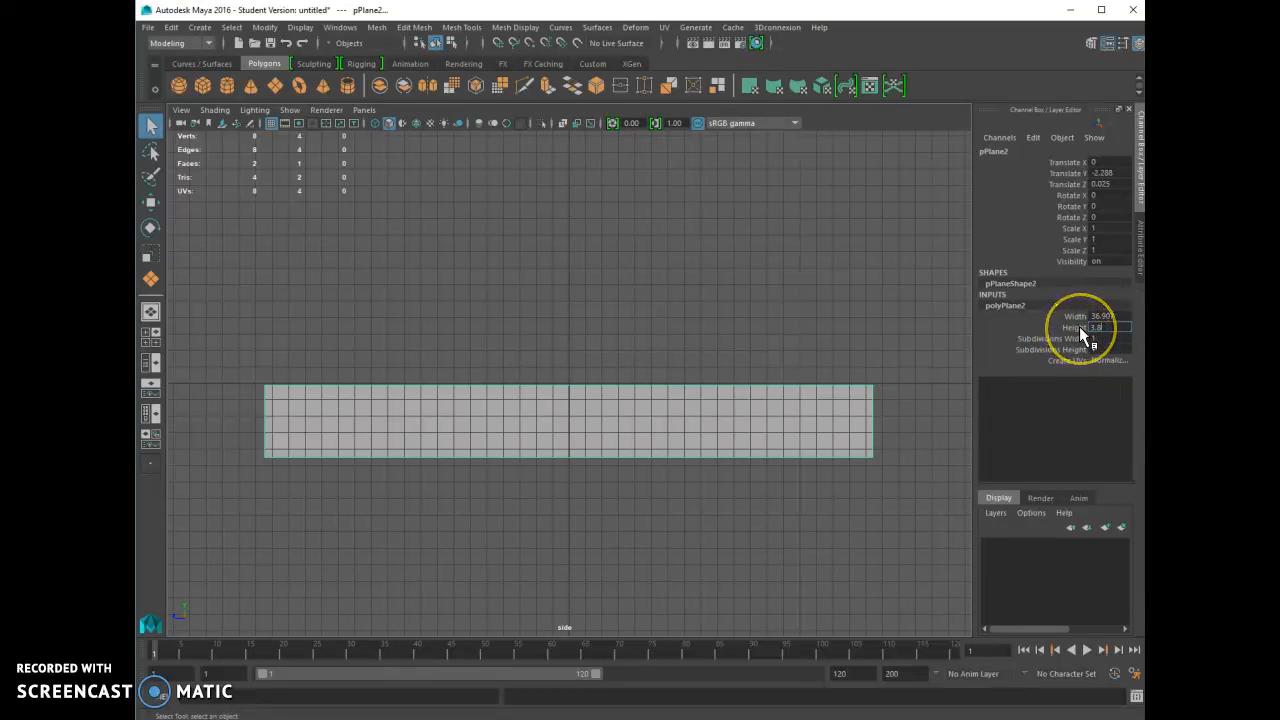
left_click(1122, 318)
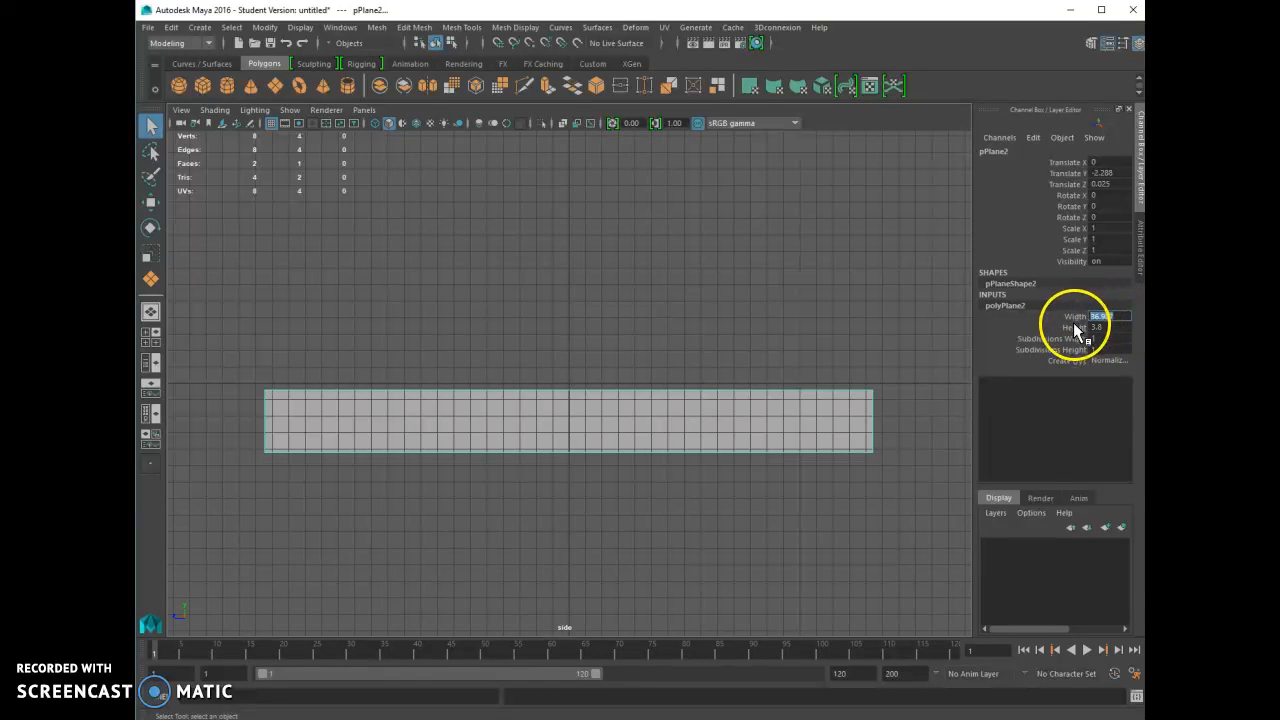
type("3.8")
left_click(1110, 328)
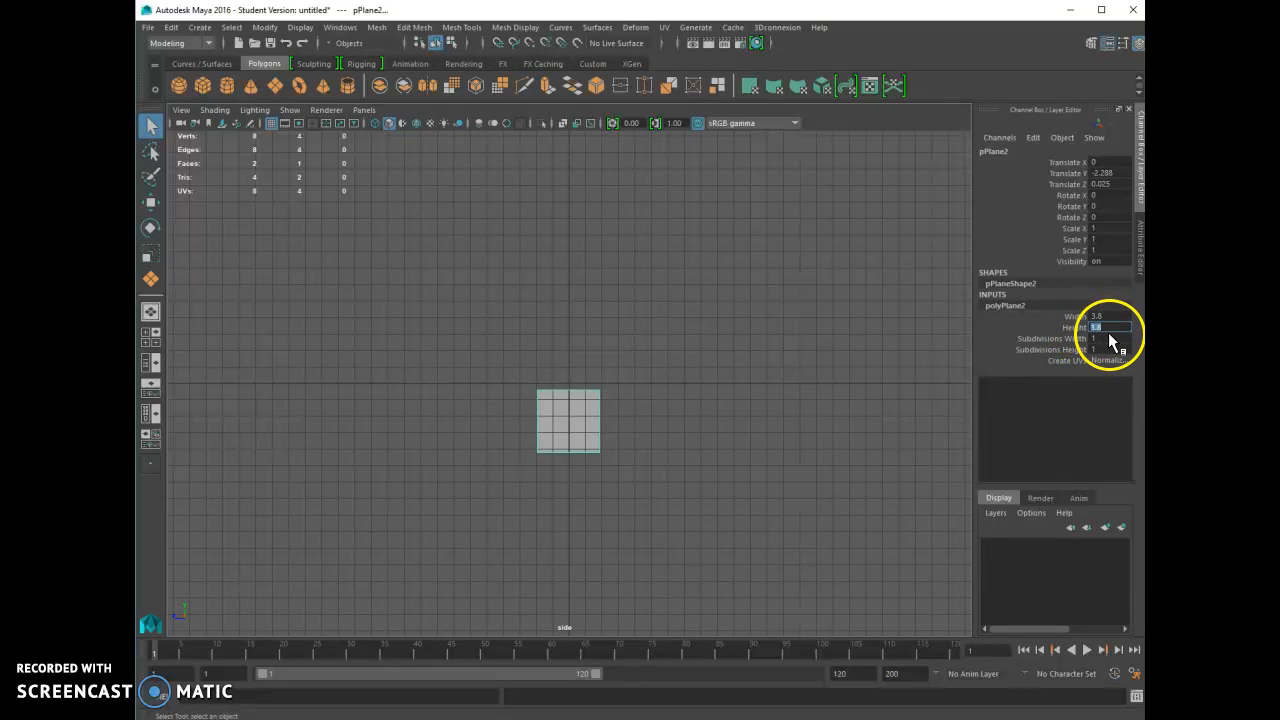
key("Return")
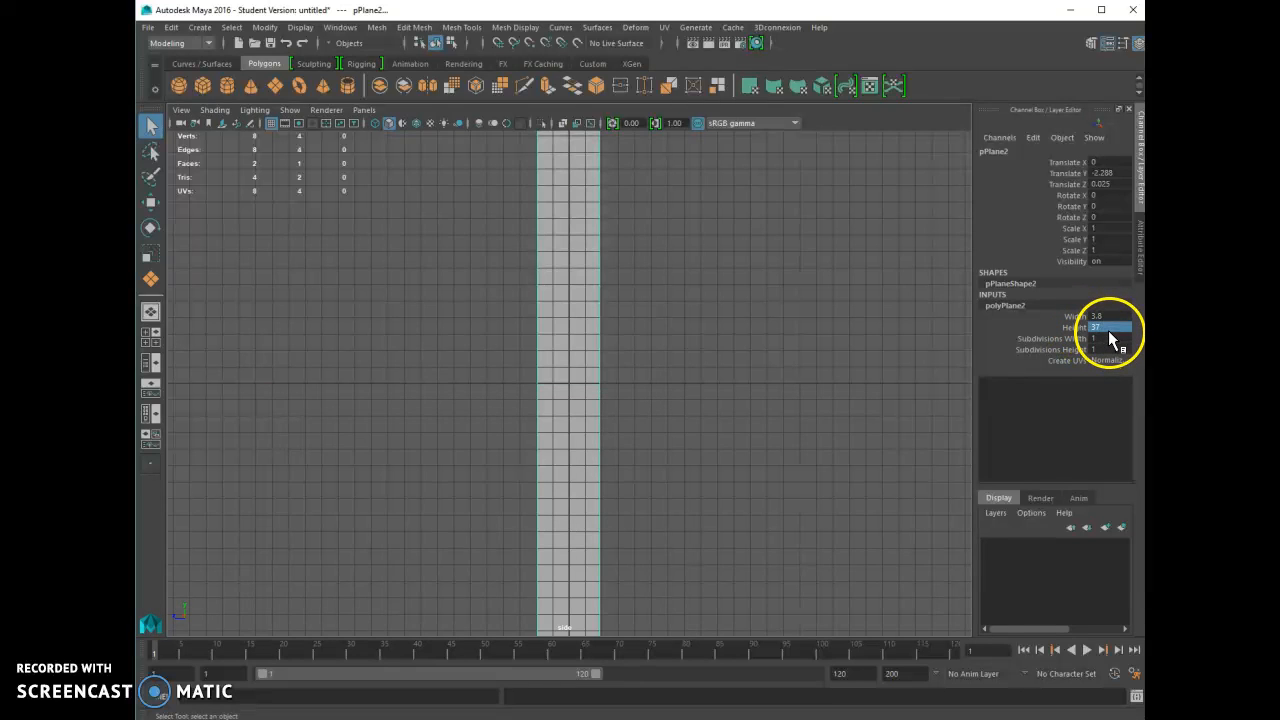
Step: Assign the side plane a new Lambert material with remote-48x370-side.jpg from the Desktop as its color File texture, and display textures in the viewport
scroll(605, 472, "down", 2)
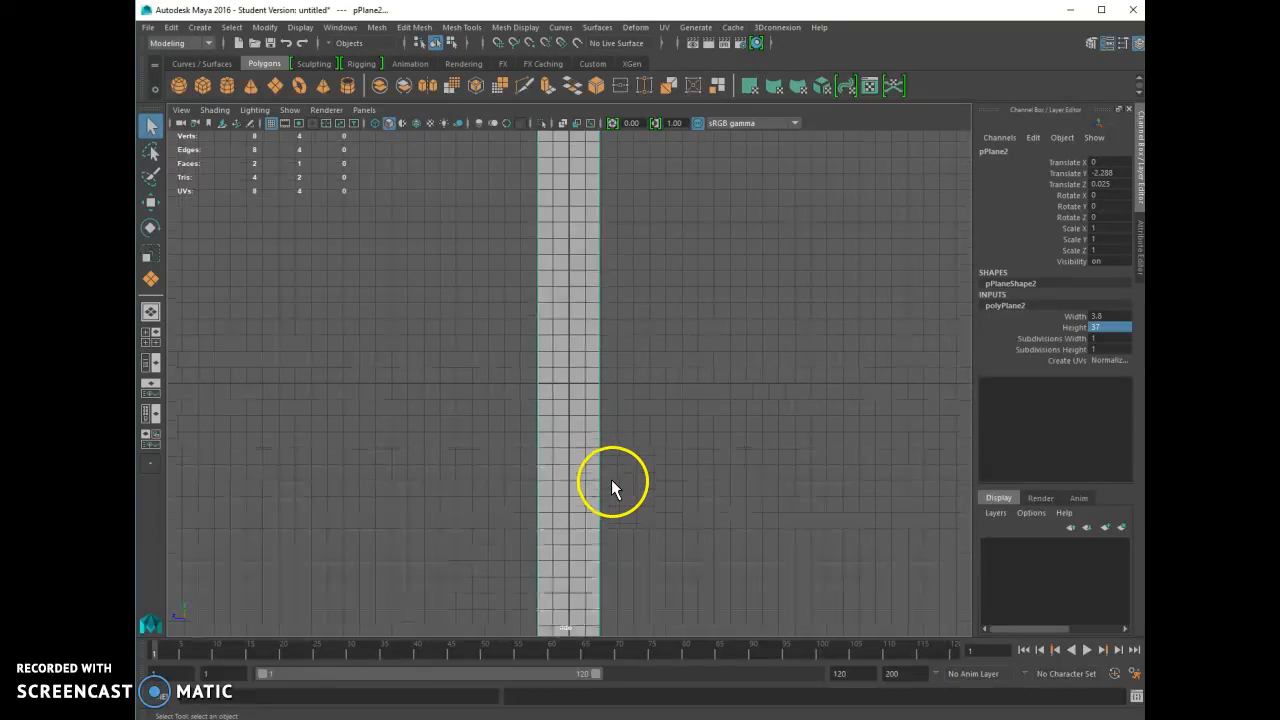
scroll(617, 478, "down", 3)
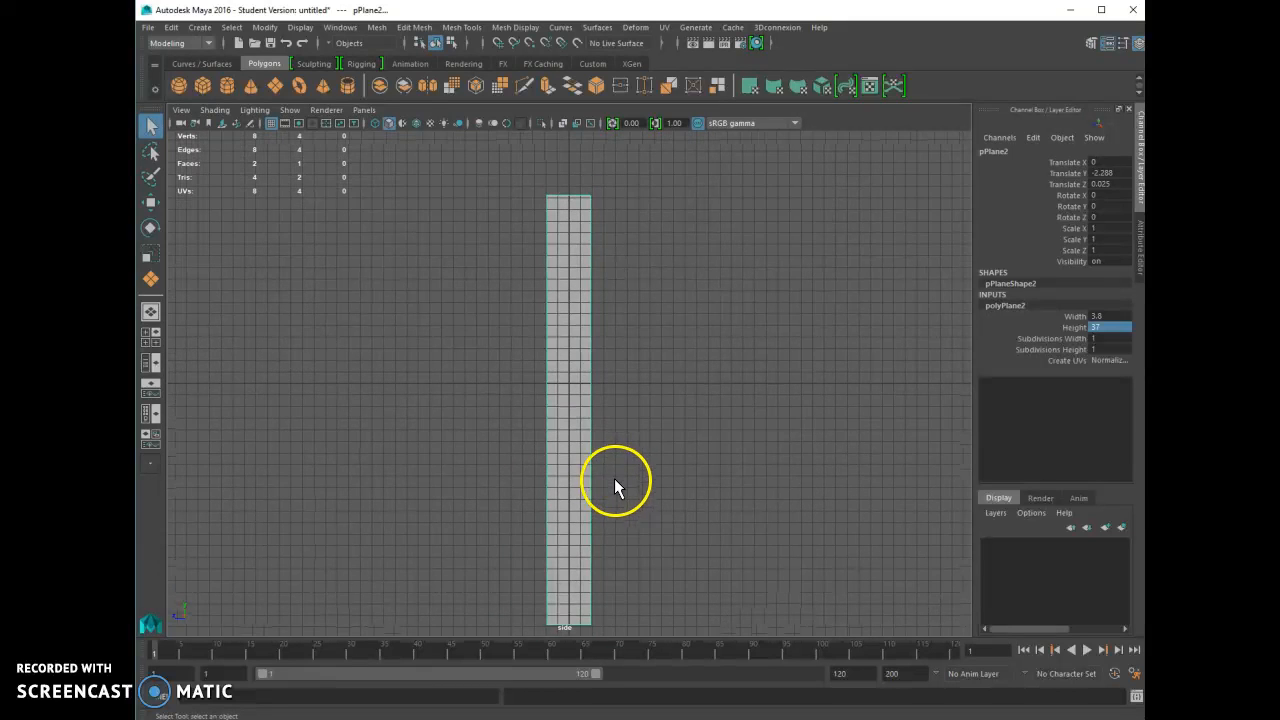
right_click_drag(572, 345, 655, 702)
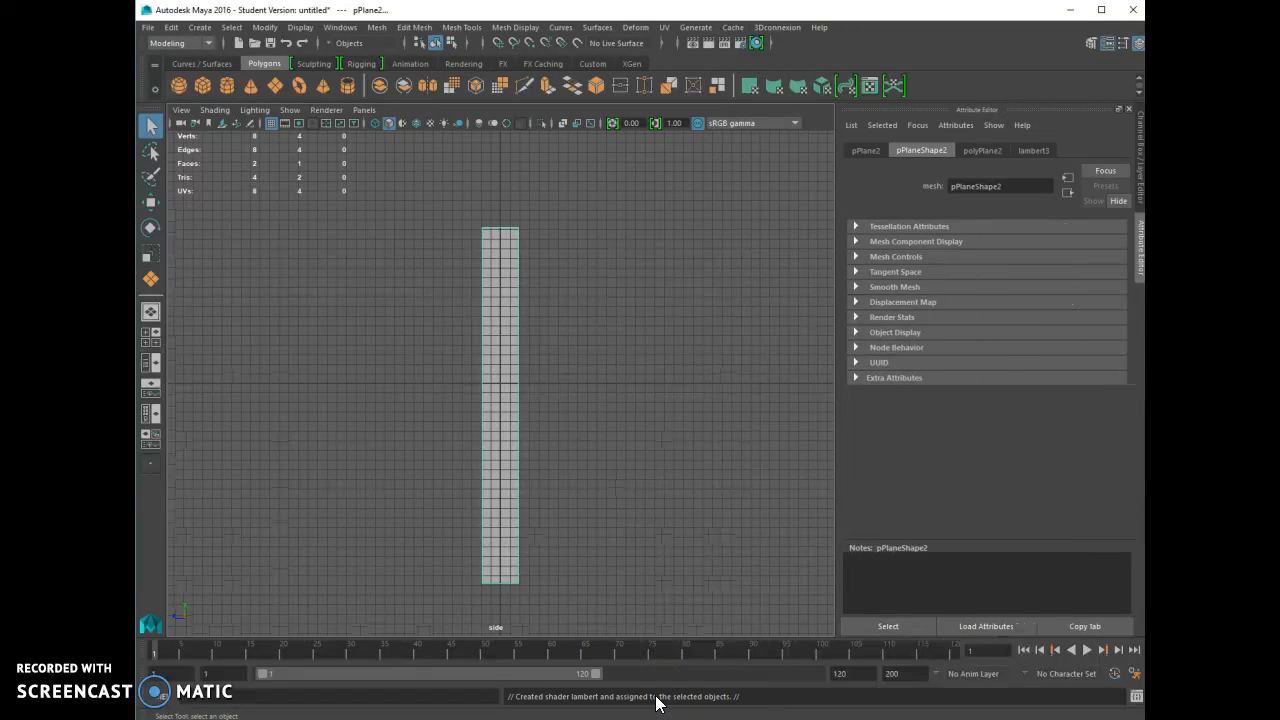
left_click(1033, 152)
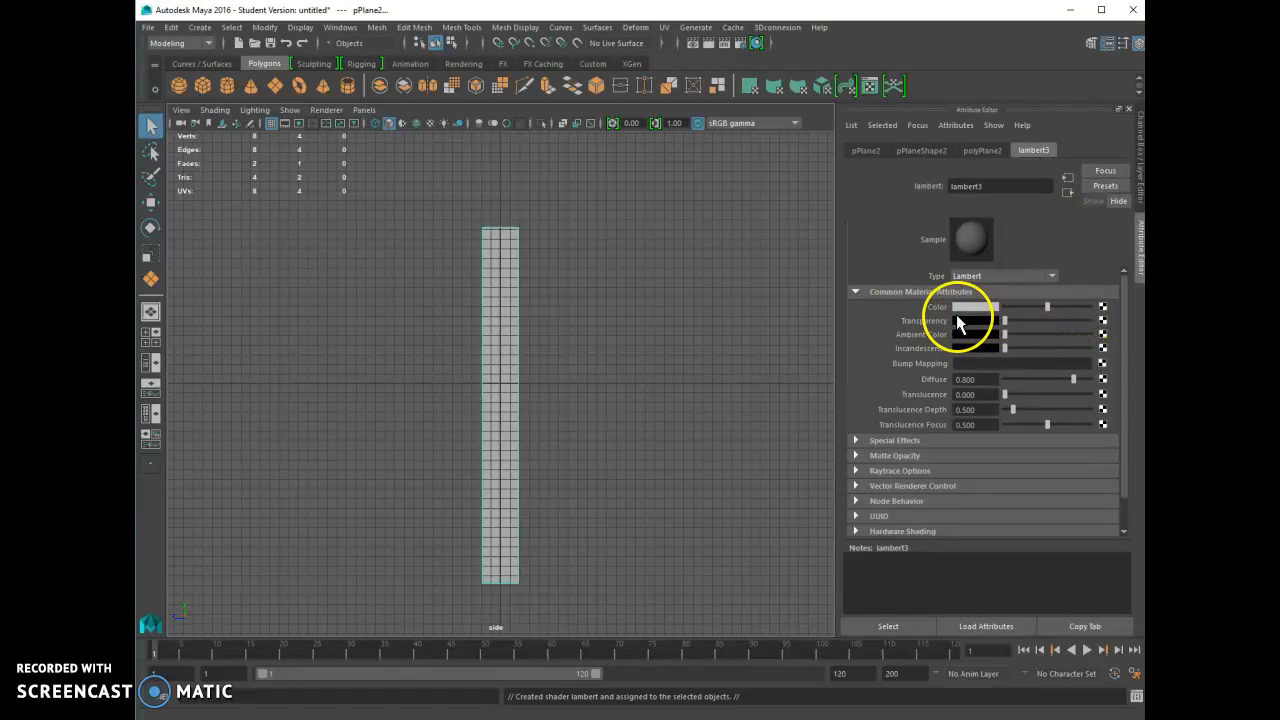
left_click(1102, 307)
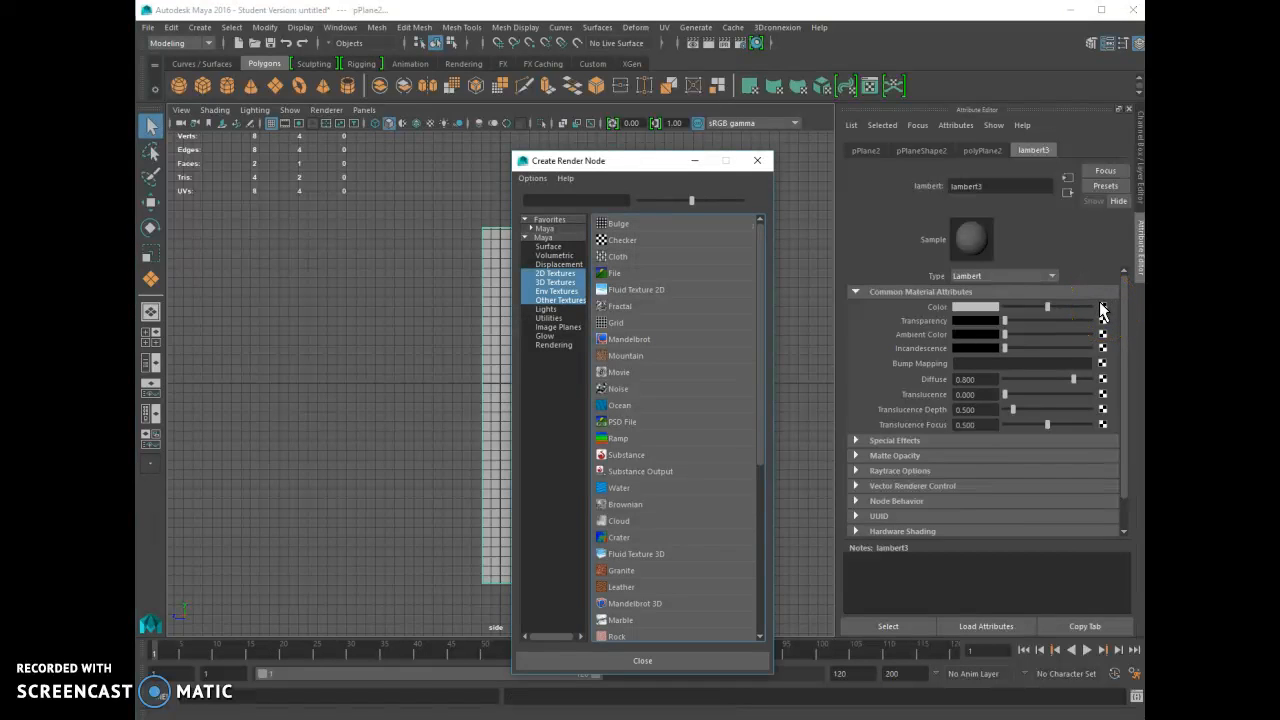
left_click(612, 272)
left_click(1106, 339)
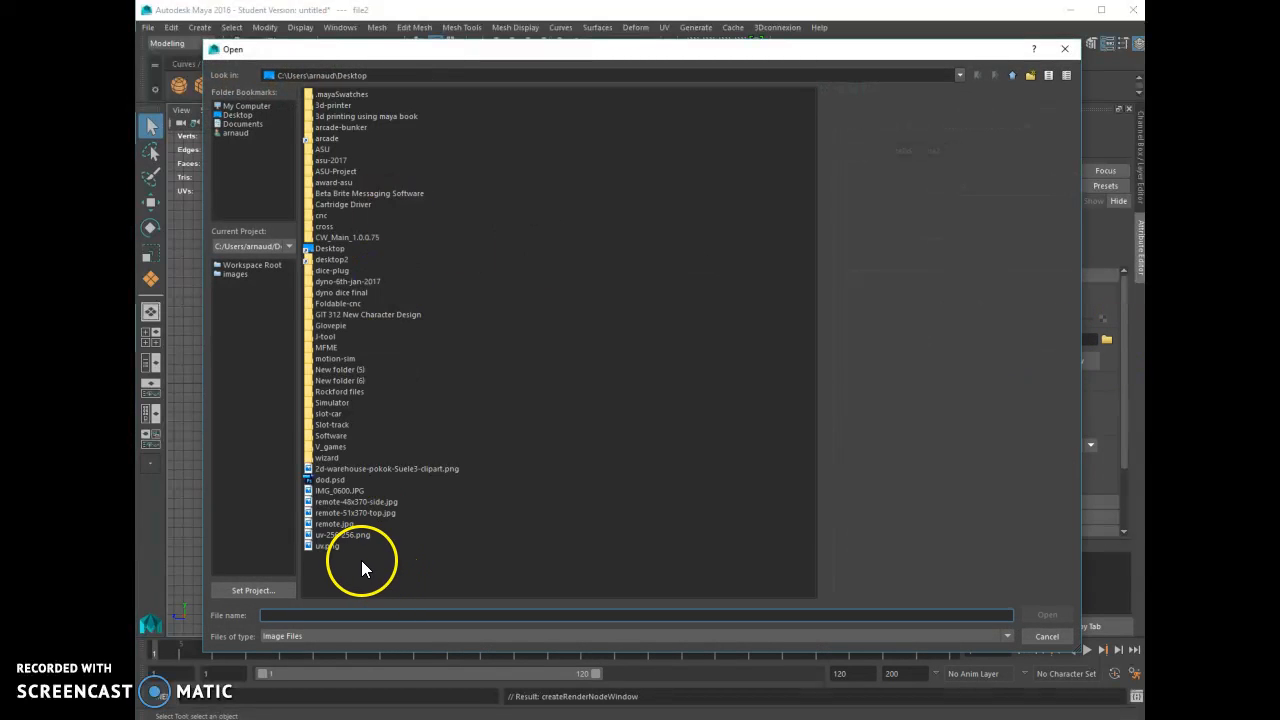
left_click(370, 501)
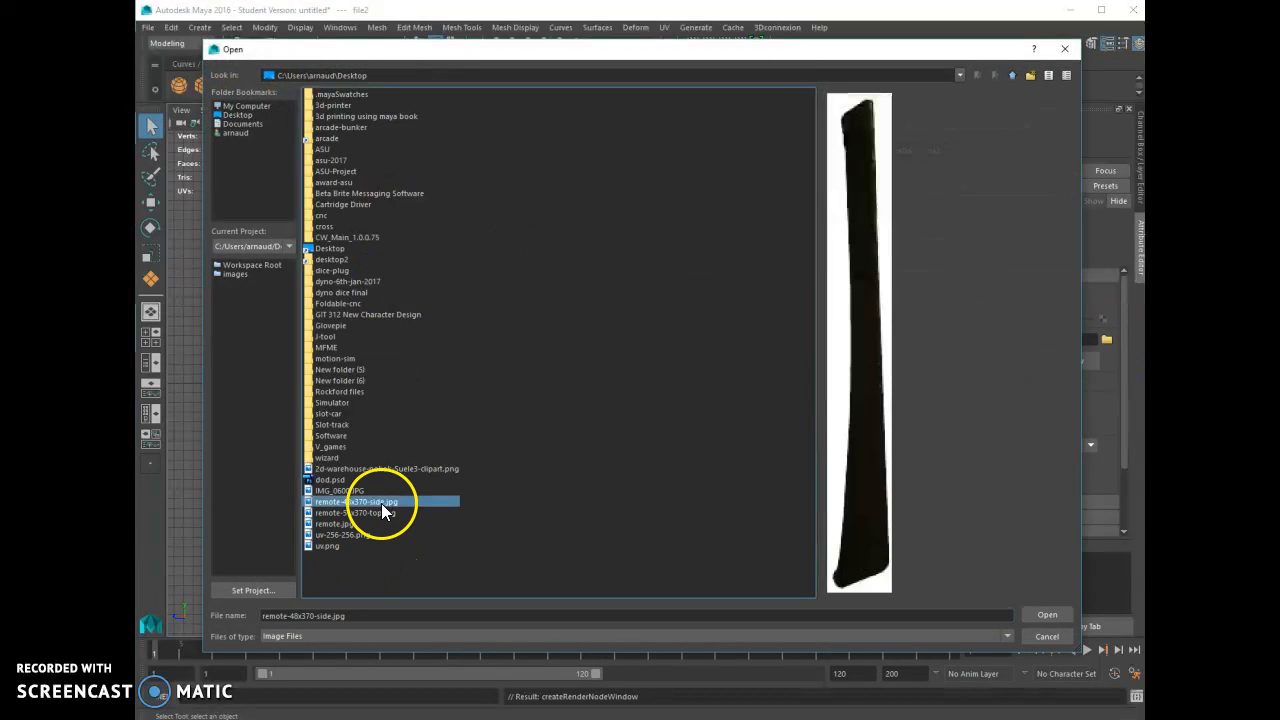
left_click(1050, 615)
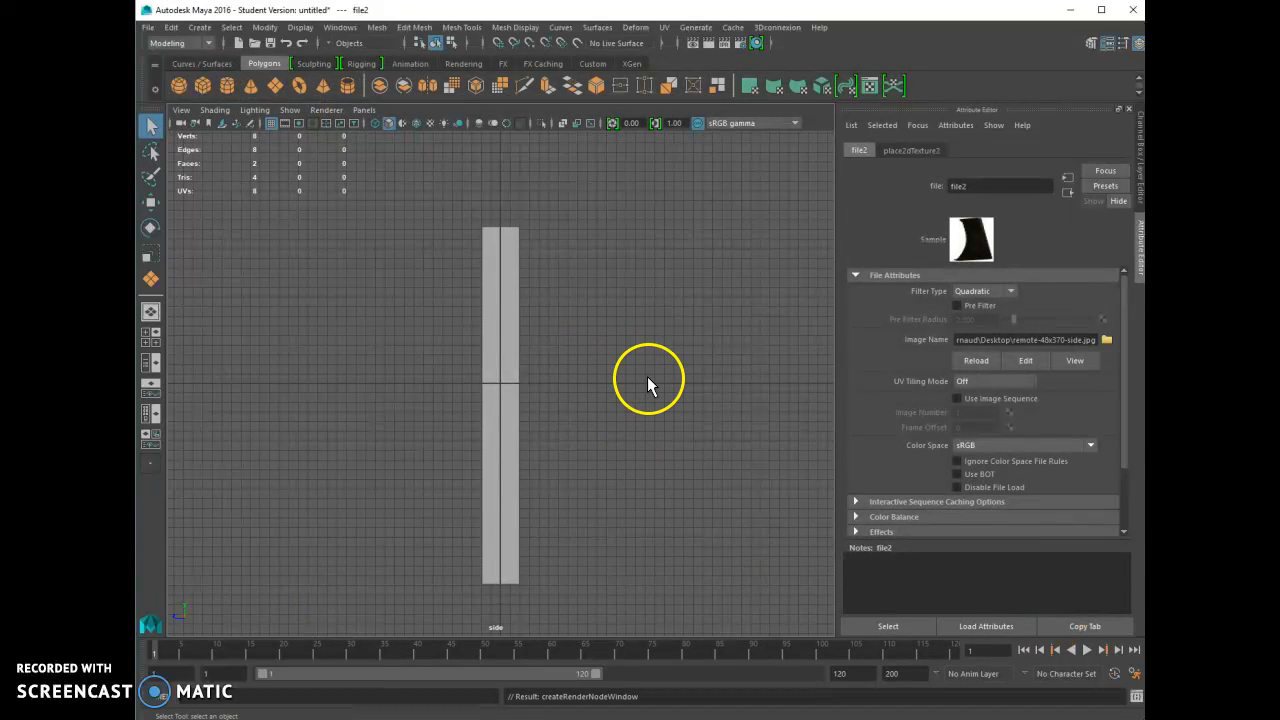
key("6")
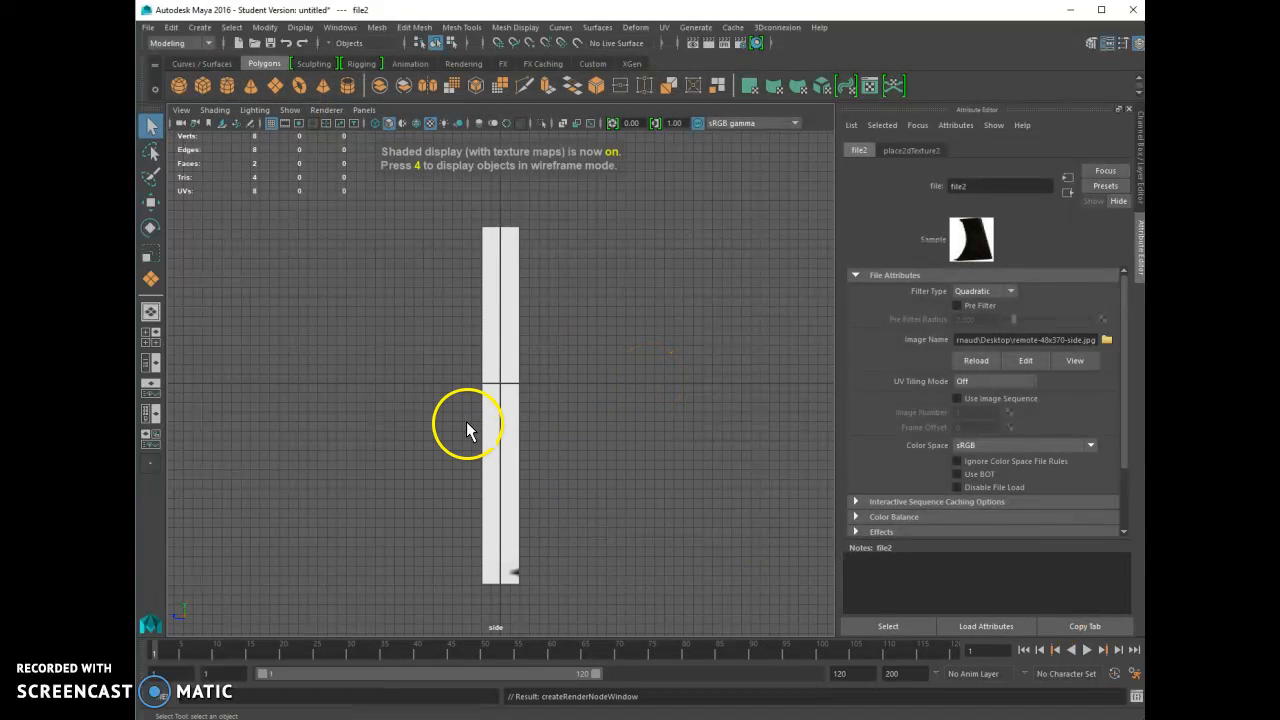
Step: Apply a planar UV mapping projected from the X axis to the side-view plane, return to object mode and deselect it
left_click(505, 386)
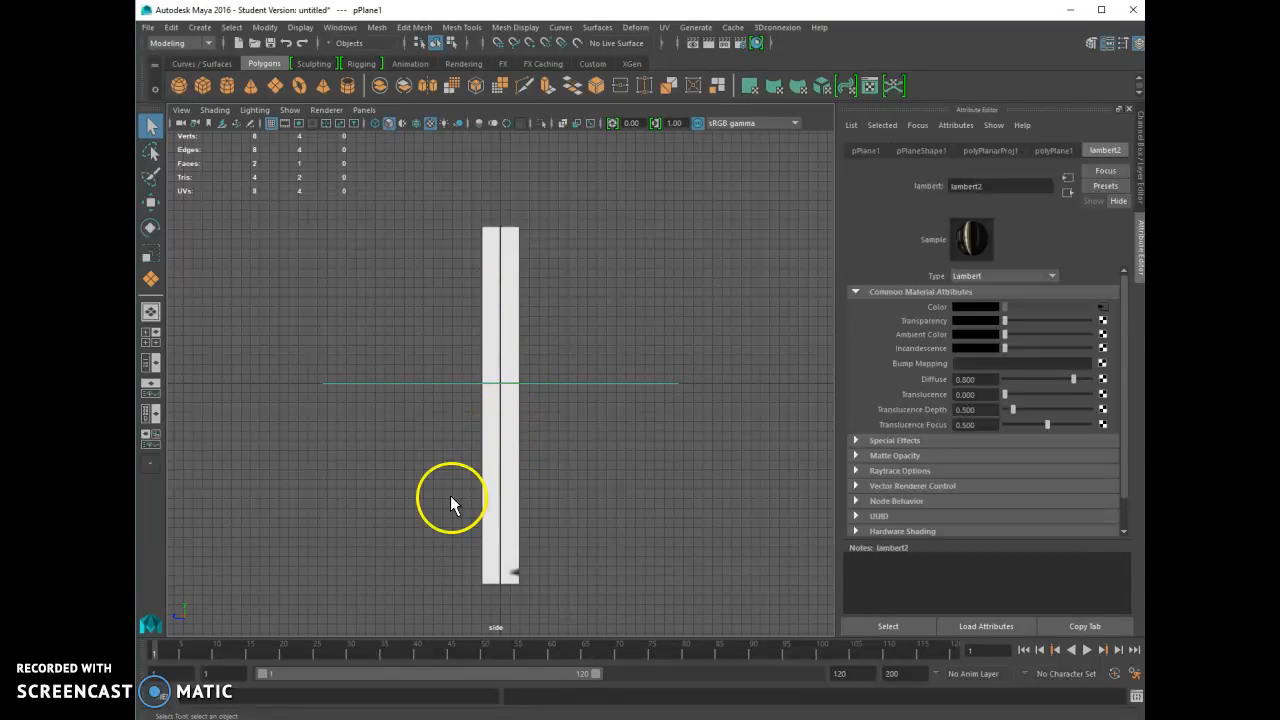
left_click(520, 410)
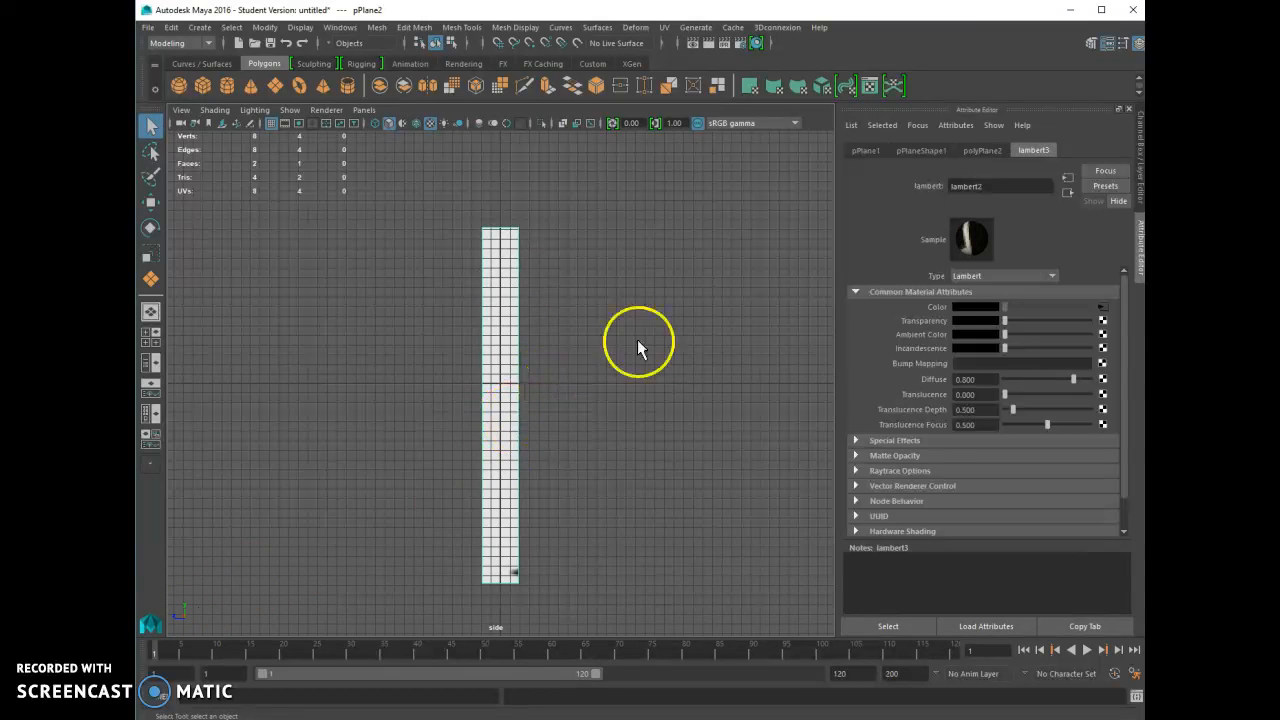
left_click(666, 29)
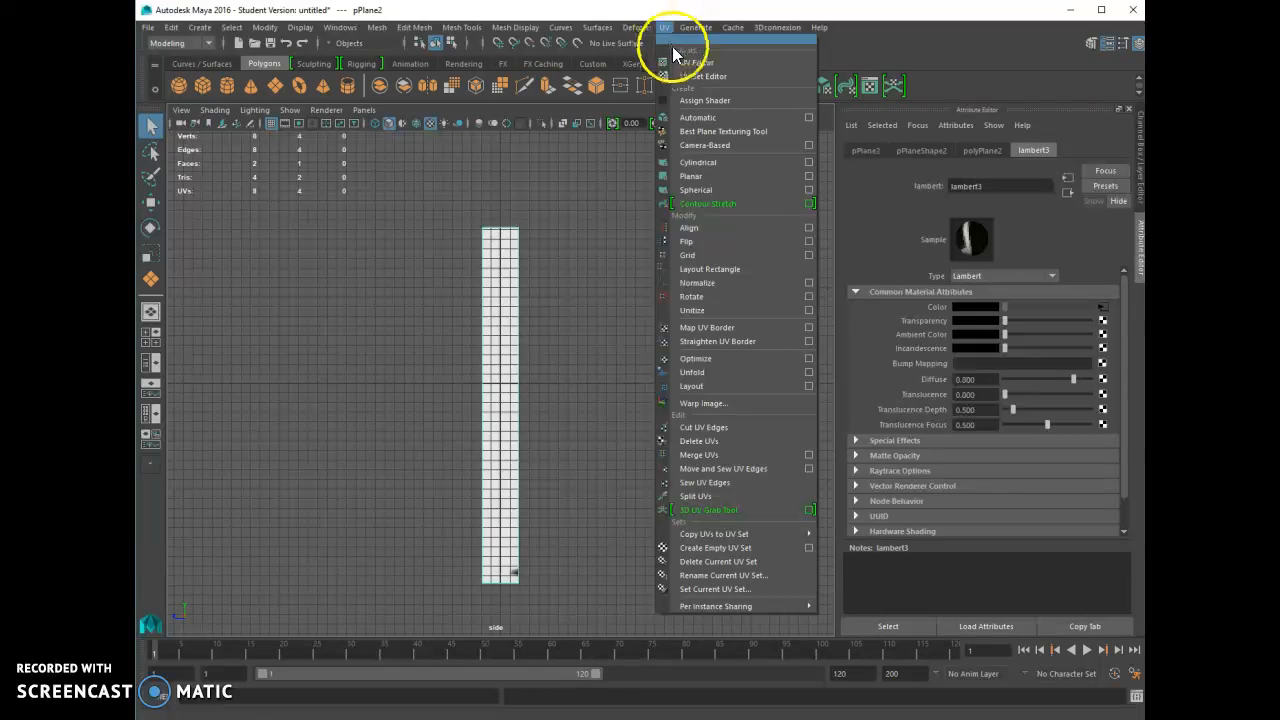
left_click(809, 176)
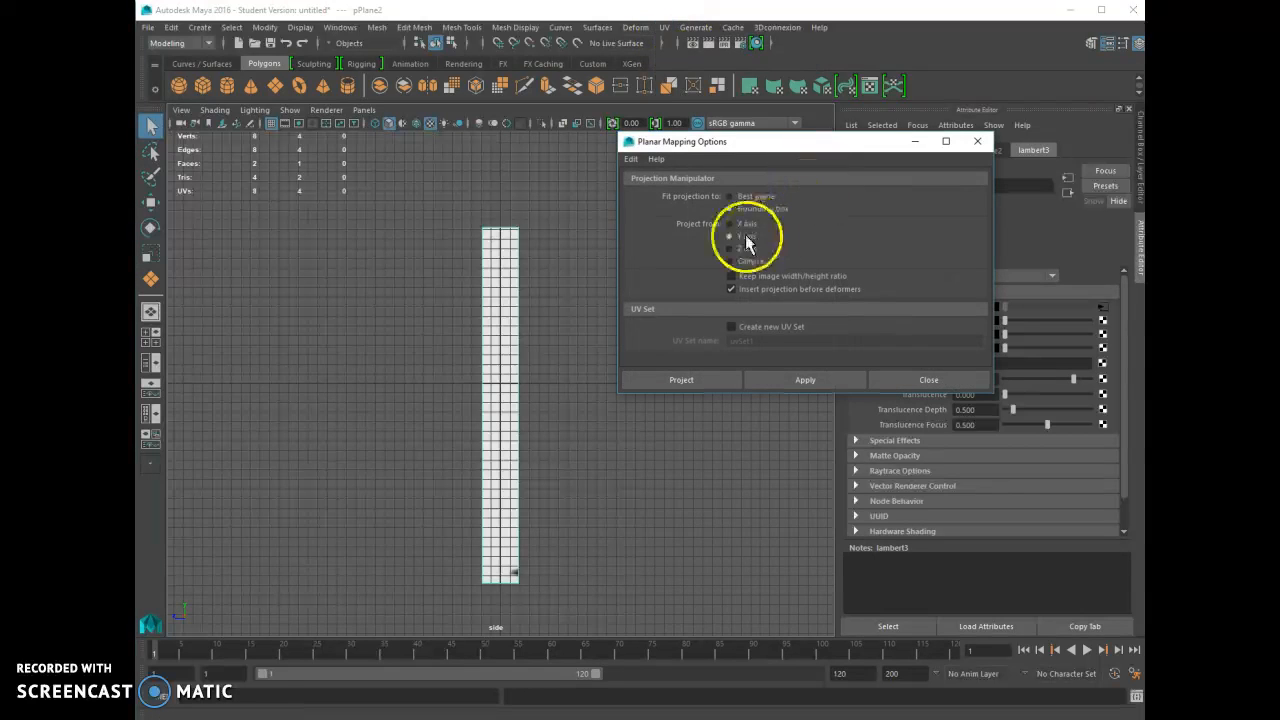
left_click(805, 386)
left_click(913, 382)
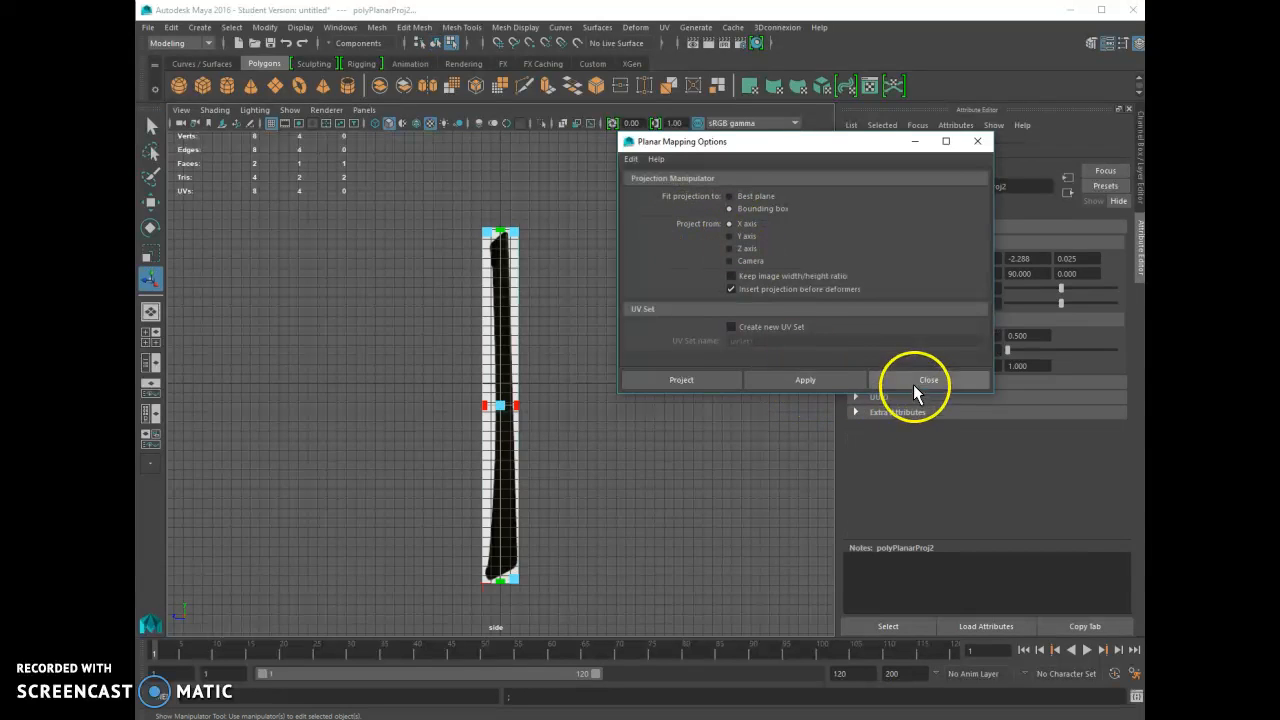
right_click_drag(509, 279, 567, 268)
left_click(500, 277)
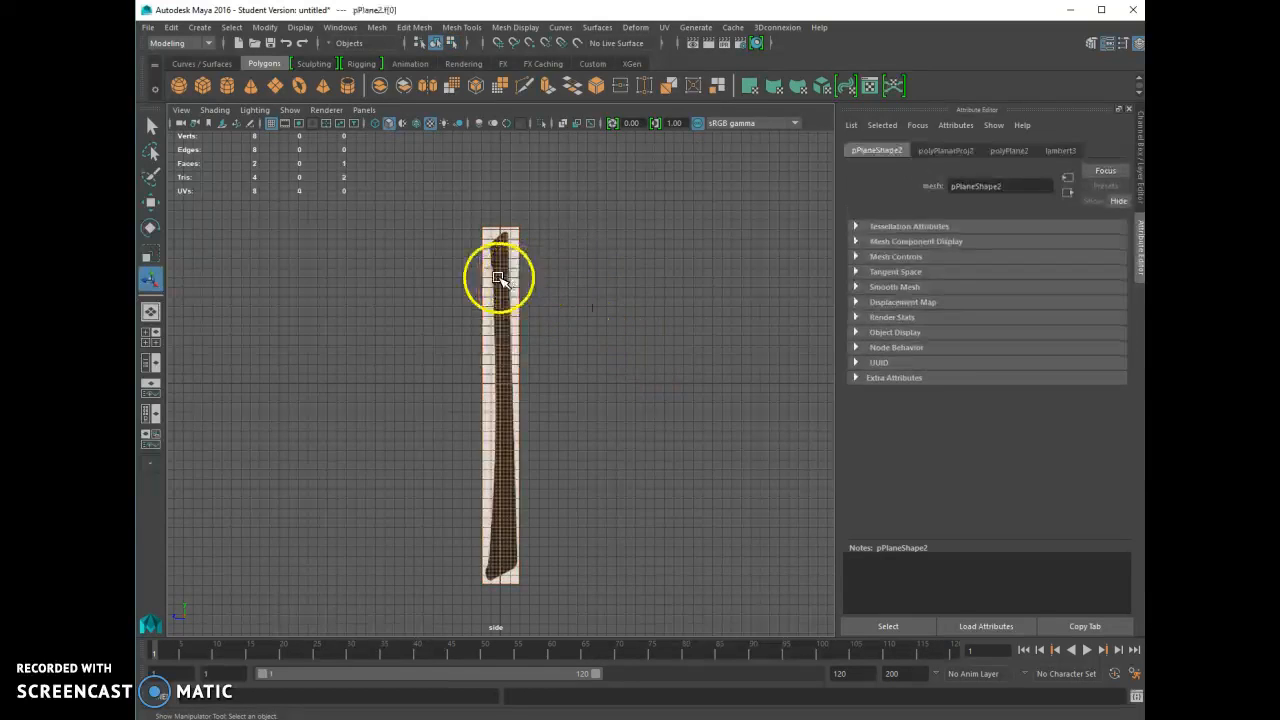
left_click(640, 275)
Step: Show the perspective view full size with textures displayed on both planes
key("space")
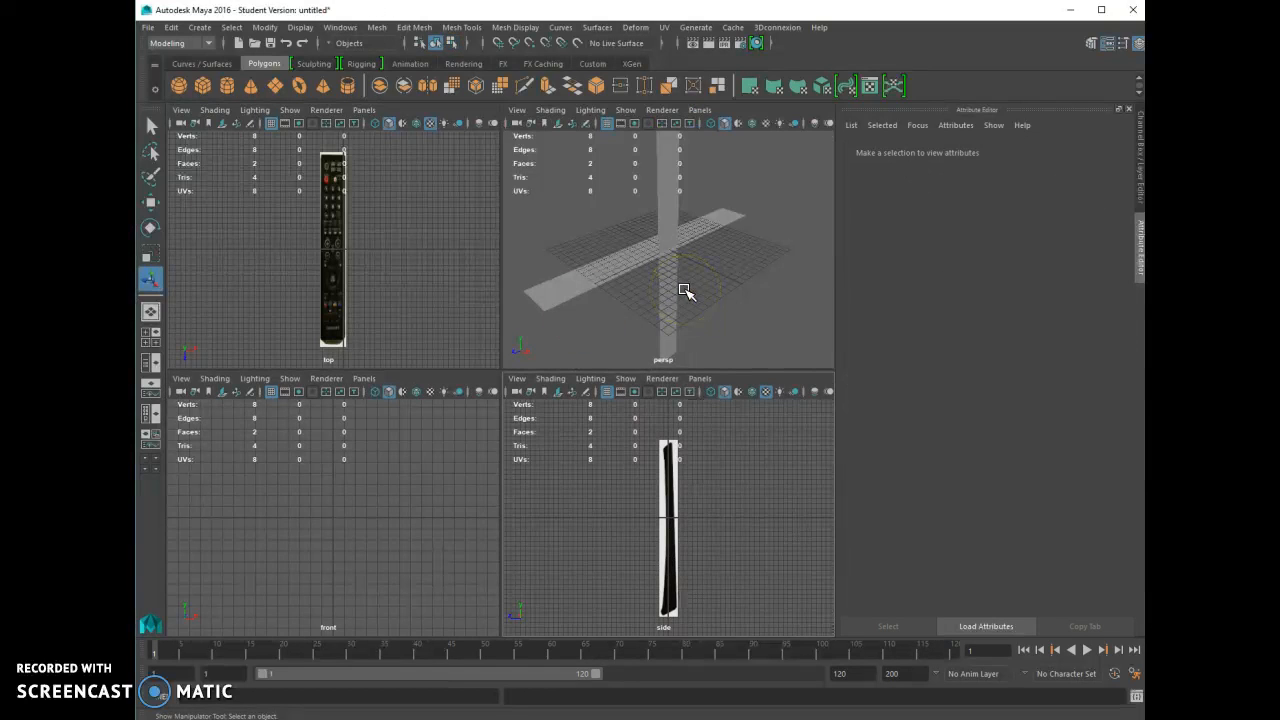
key("space")
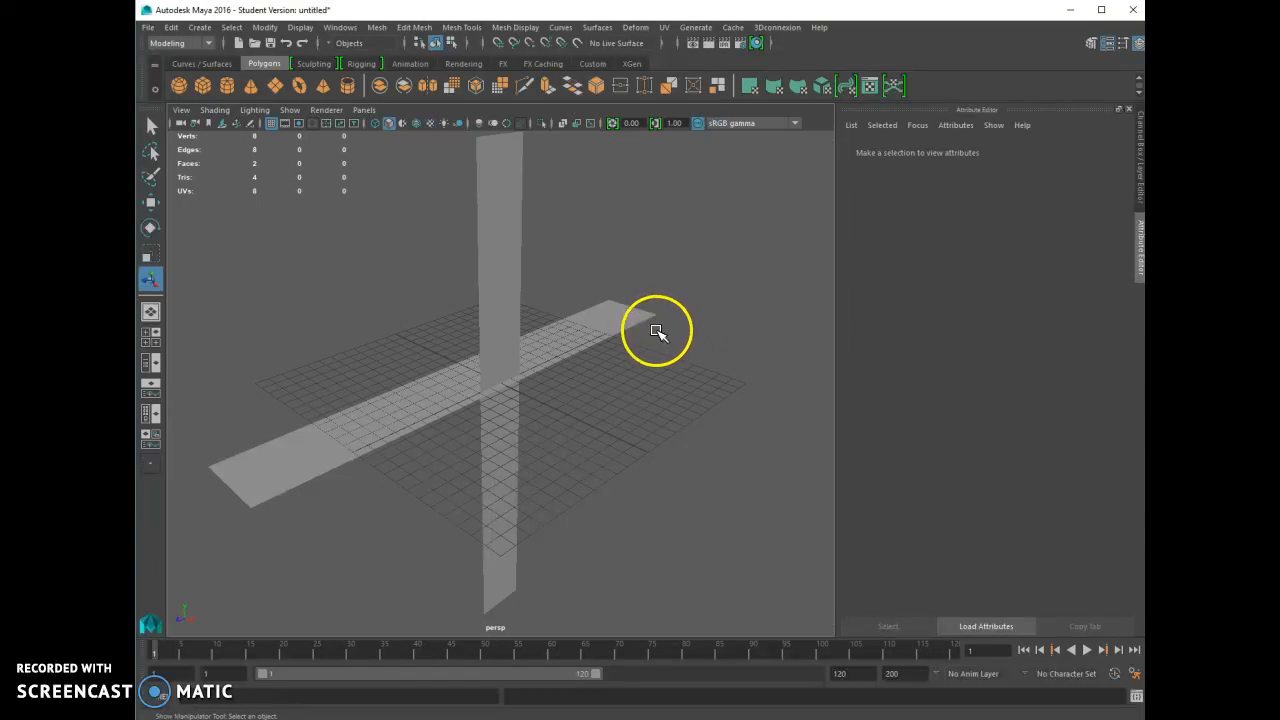
key("6")
left_click_drag(628, 388, 571, 331, "alt")
Step: Select the side-view plane and rotate it to exactly 90 degrees in Rotate X, parallel to the top-view plane's length
left_click(495, 288)
left_click_drag(495, 288, 391, 340, "alt")
left_click(150, 226)
left_click(1140, 140)
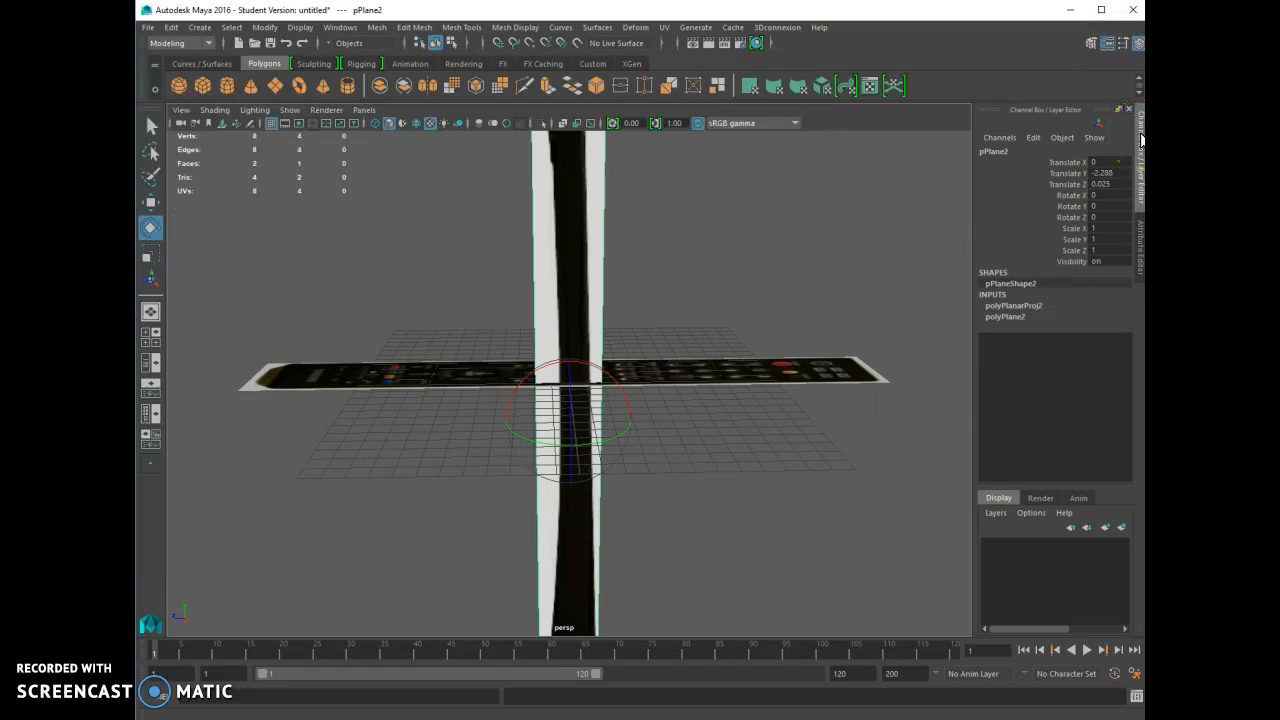
left_click_drag(585, 362, 510, 405)
left_click(1097, 197)
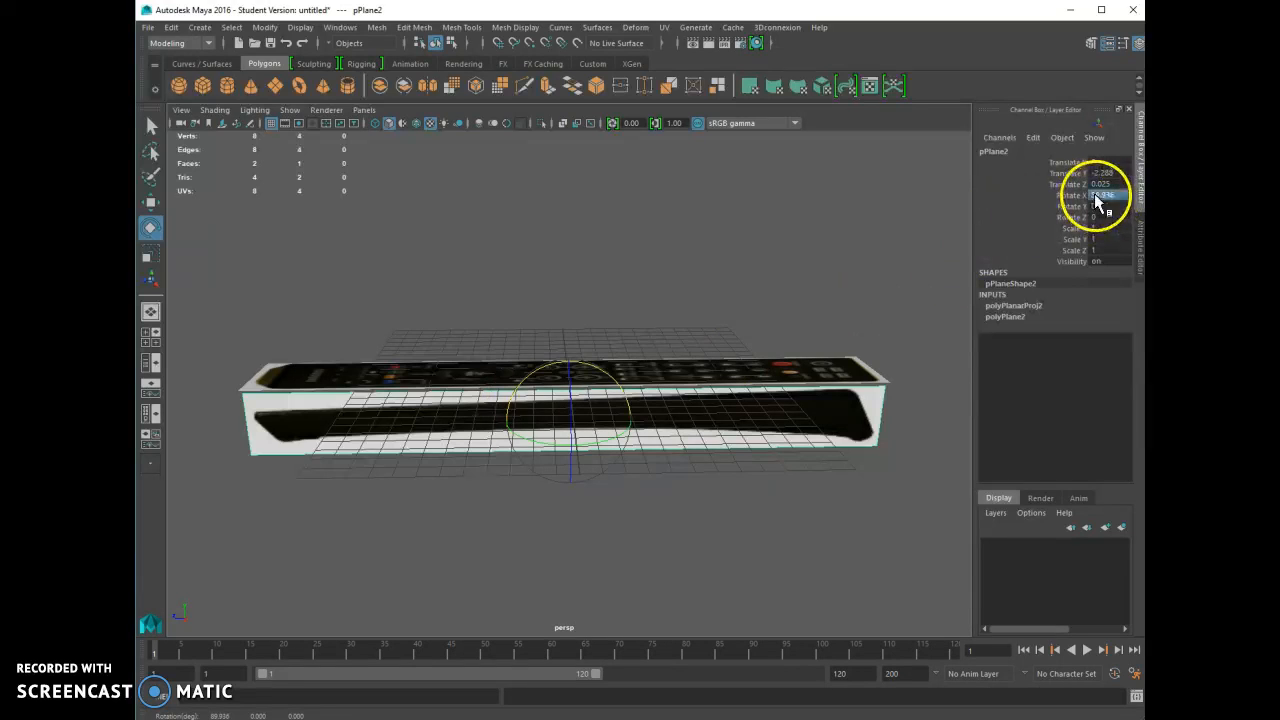
type("90")
key("Return")
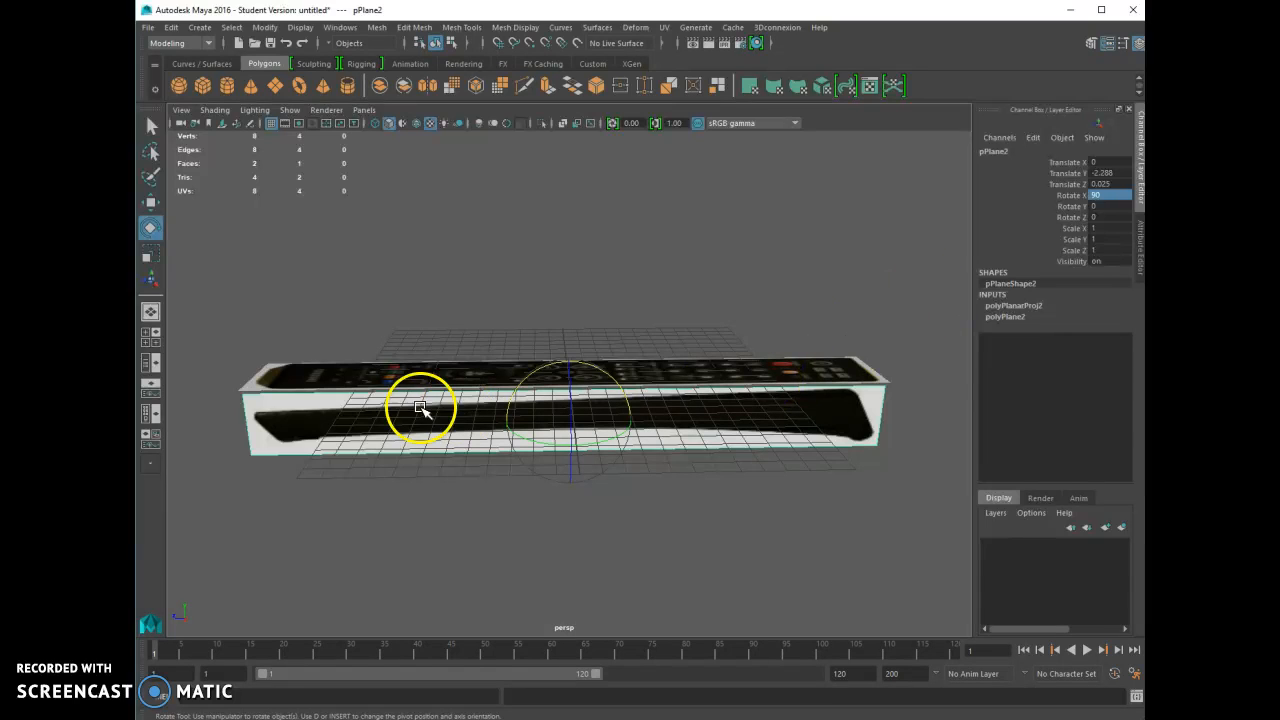
Step: Move the side plane up to about 1.74 in Y and back to about -4.4 in X, along the top-view plane's long edge
left_click(151, 201)
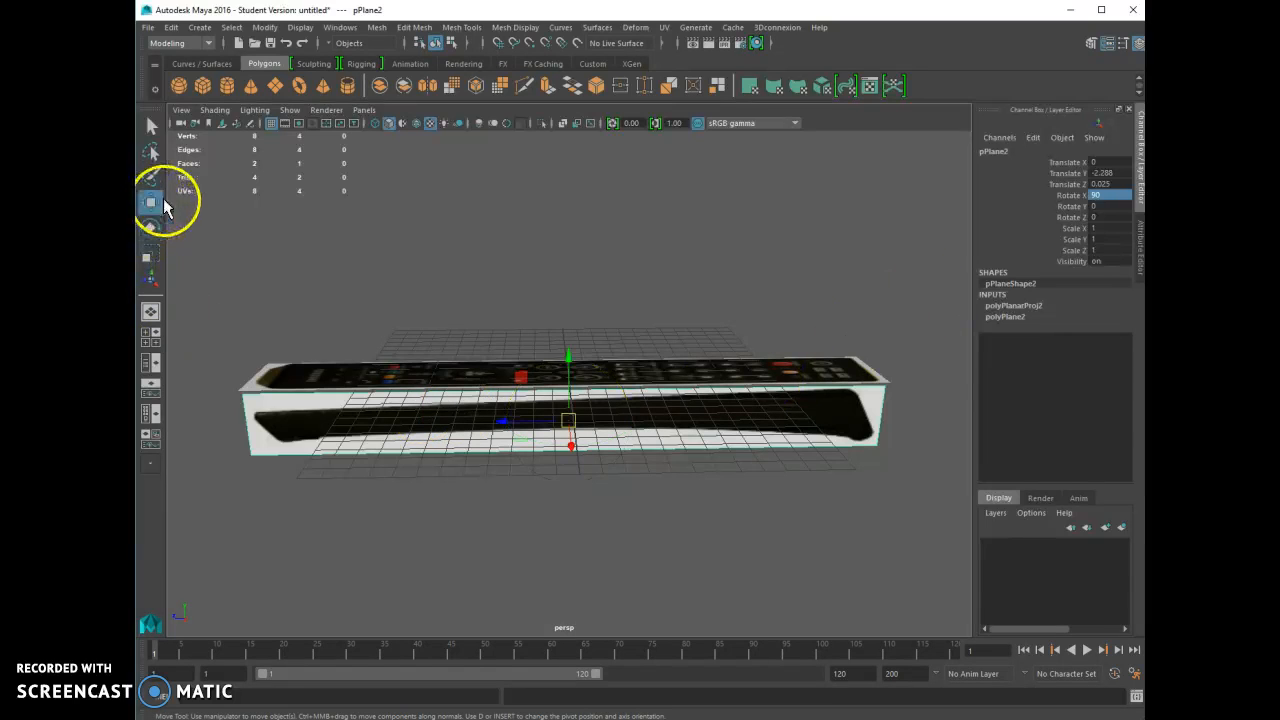
left_click_drag(566, 354, 578, 286)
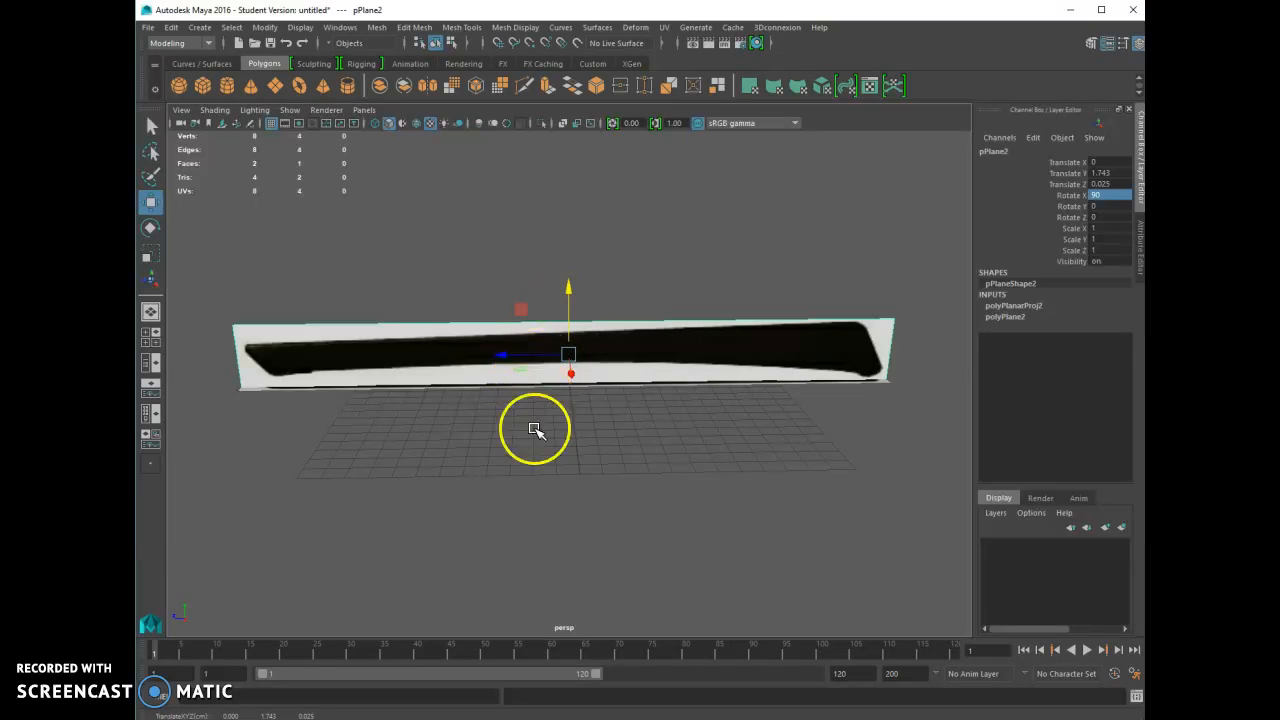
left_click_drag(491, 489, 611, 528, "alt")
left_click_drag(631, 392, 674, 322)
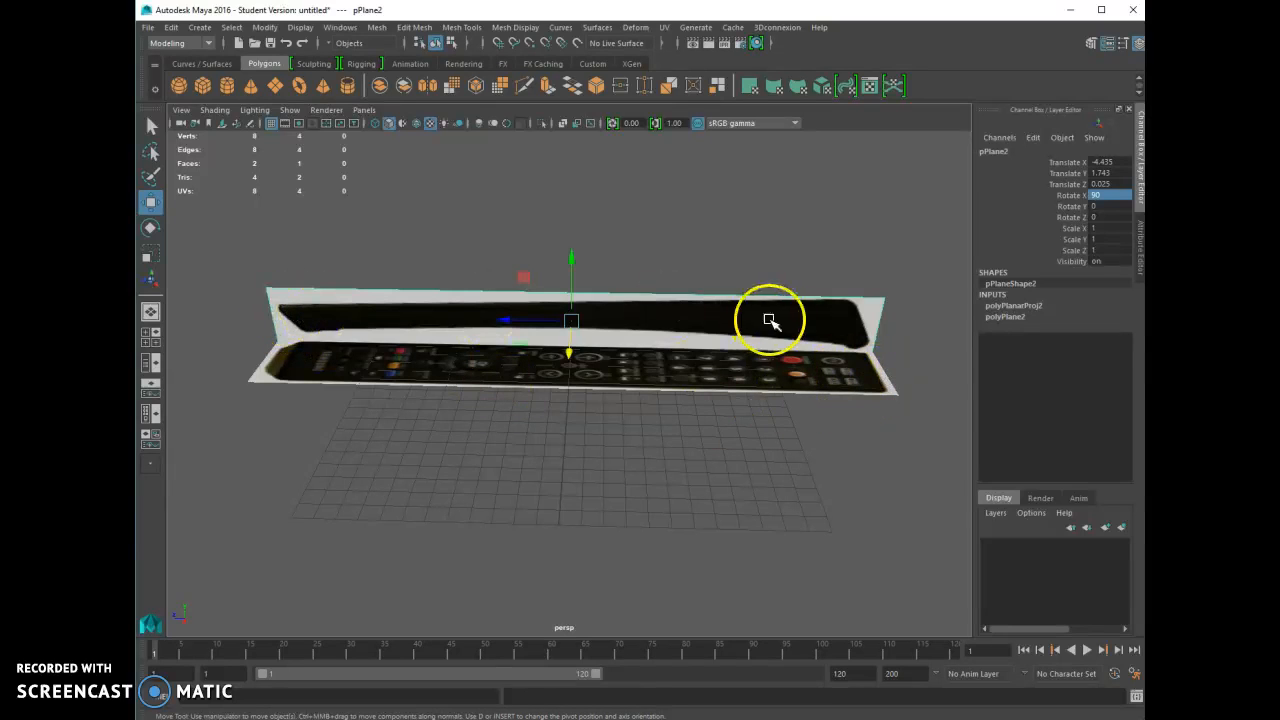
Step: Turn the side plane around its vertical axis by setting Rotate Y to 180
left_click(150, 227)
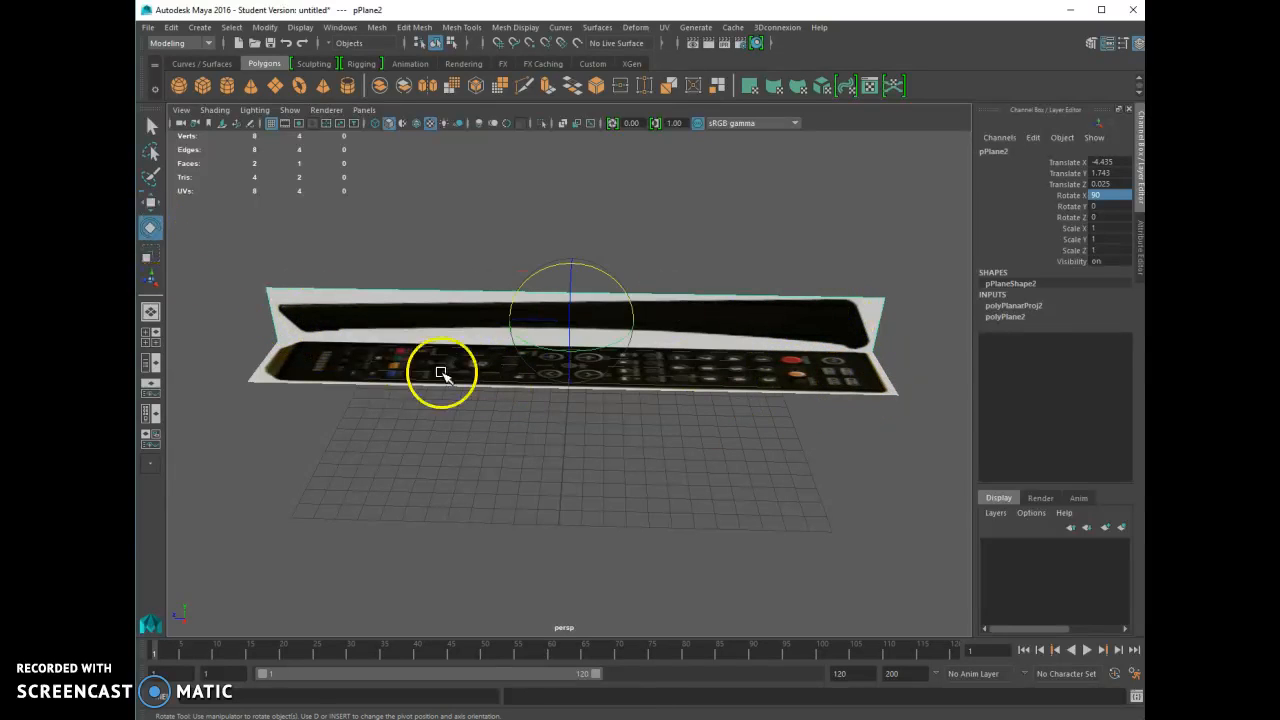
left_click_drag(600, 350, 466, 349)
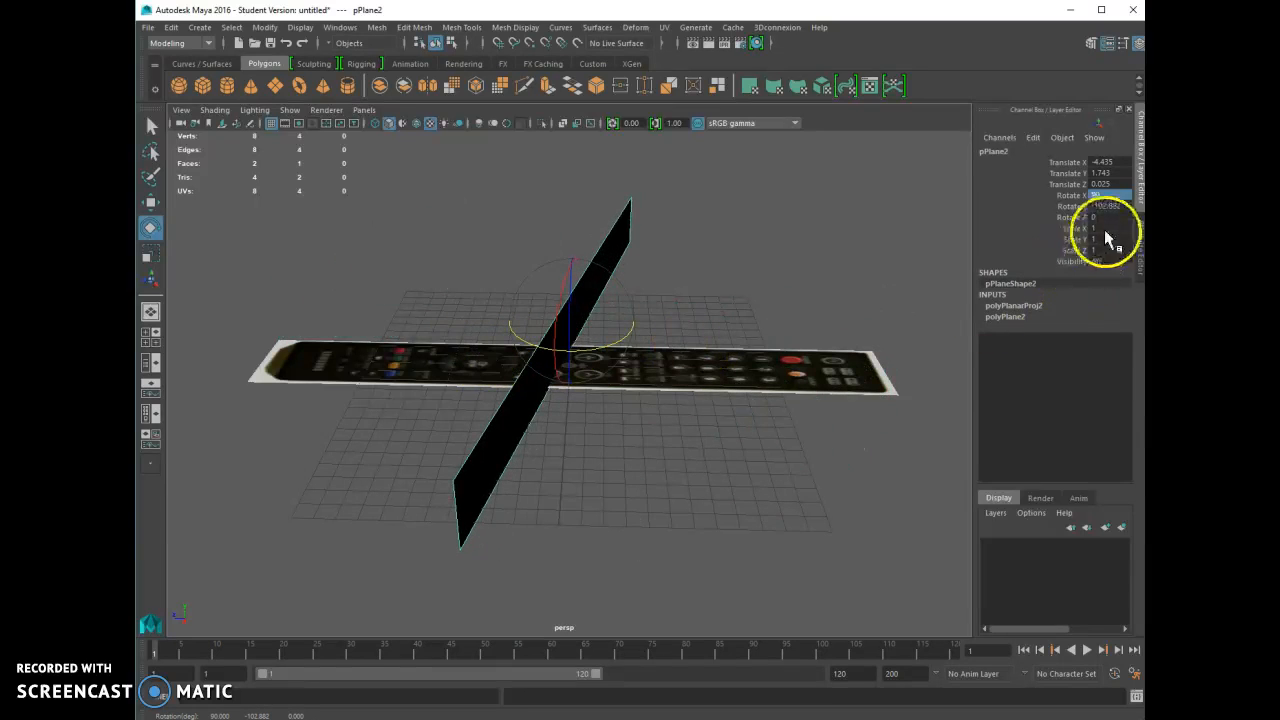
double_click(1122, 205)
key("Return")
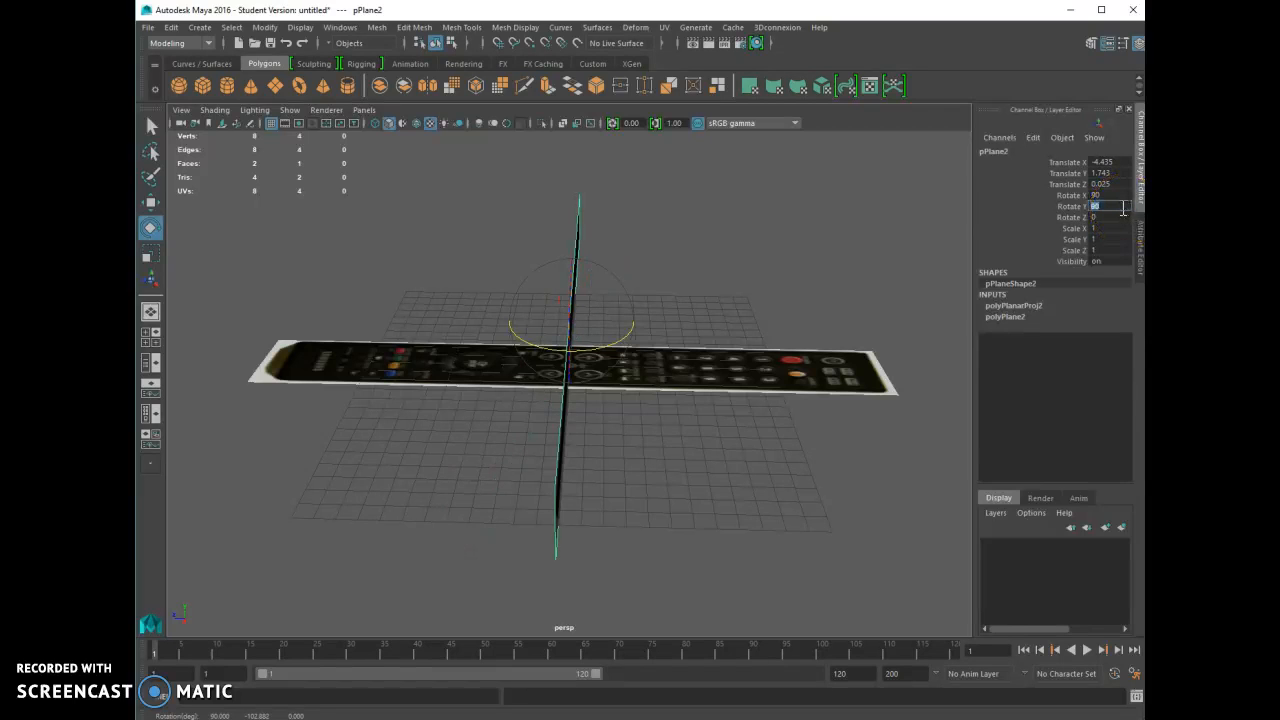
key("Return")
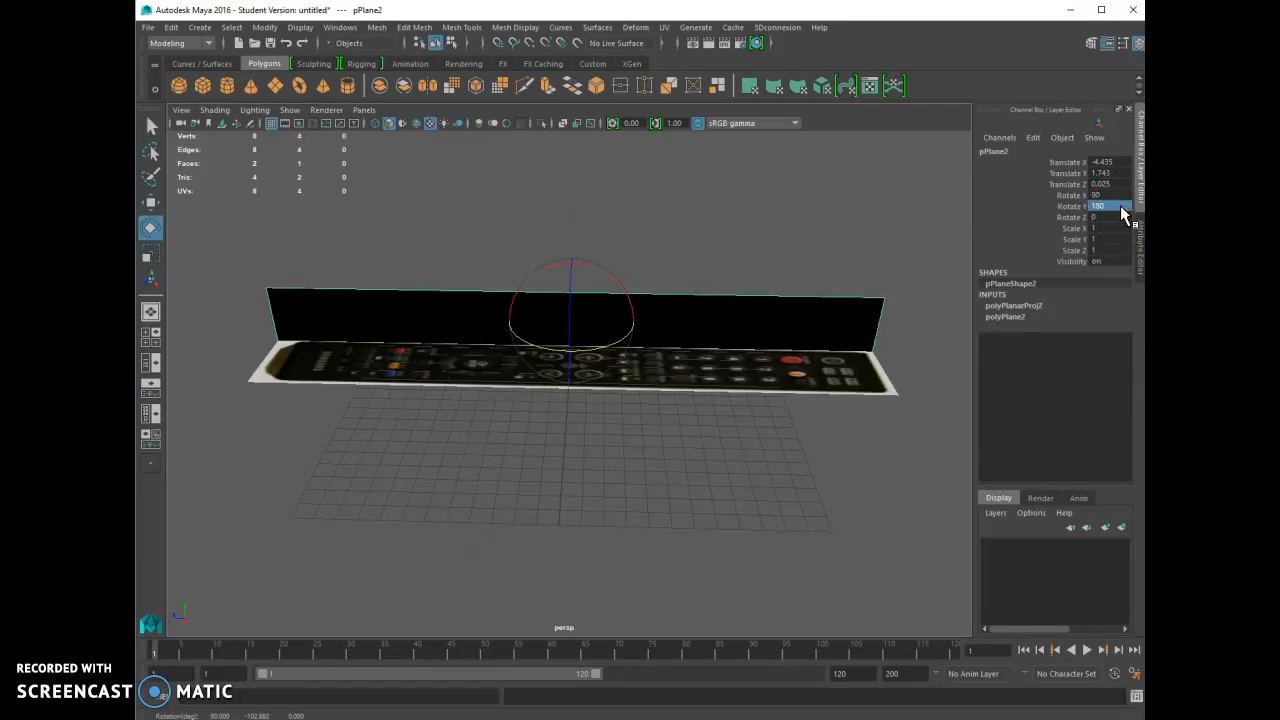
Step: Move the side plane along X to about 0.49, at the opposite long edge of the top-view plane, and deselect it
left_click_drag(494, 473, 731, 492, "alt")
left_click(150, 202)
left_click_drag(560, 375, 626, 340)
left_click_drag(705, 347, 720, 463, "alt")
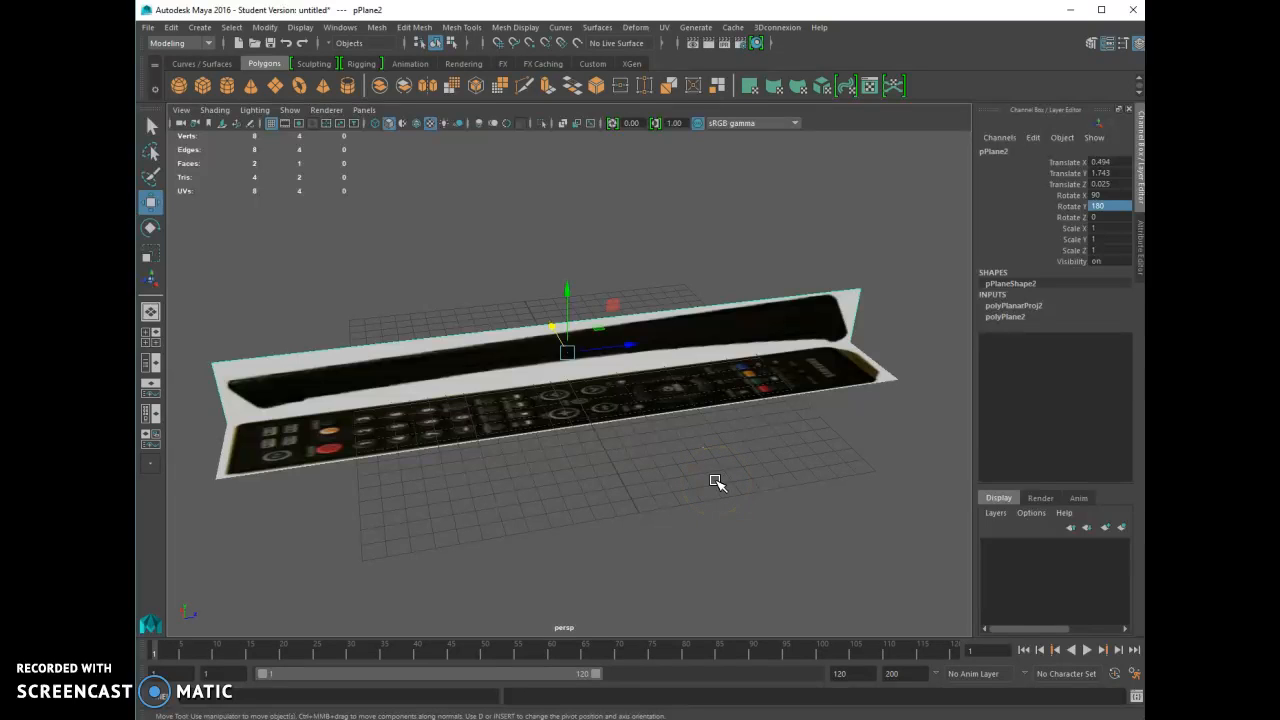
left_click_drag(716, 482, 694, 529)
mouse_move(732, 457)
left_mouse_down("alt")
mouse_move(615, 467)
mouse_move(646, 434)
mouse_move(491, 480)
mouse_move(477, 440)
mouse_move(727, 447)
mouse_move(720, 457)
mouse_move(740, 440)
left_mouse_up("alt")
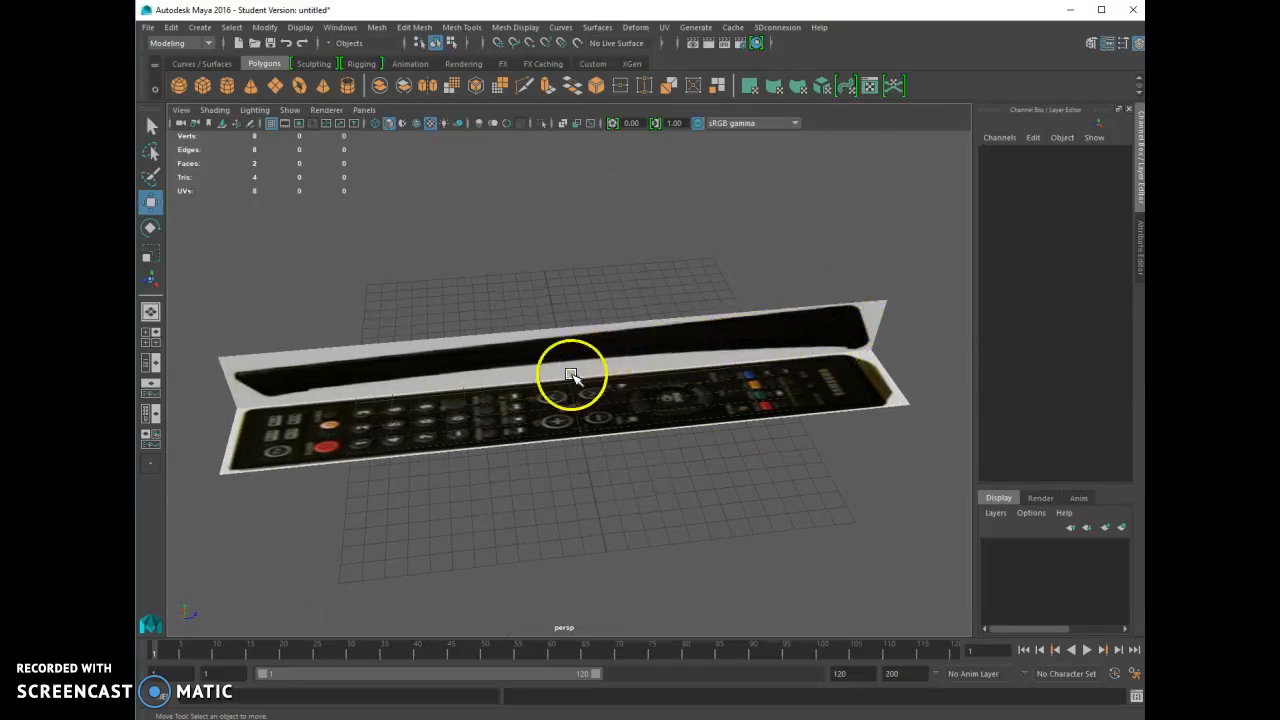
Step: Try shifting the side plane along X to the middle of the top-view plane, and undo both moves
left_click_drag(527, 407, 610, 411, "alt")
left_click(582, 416)
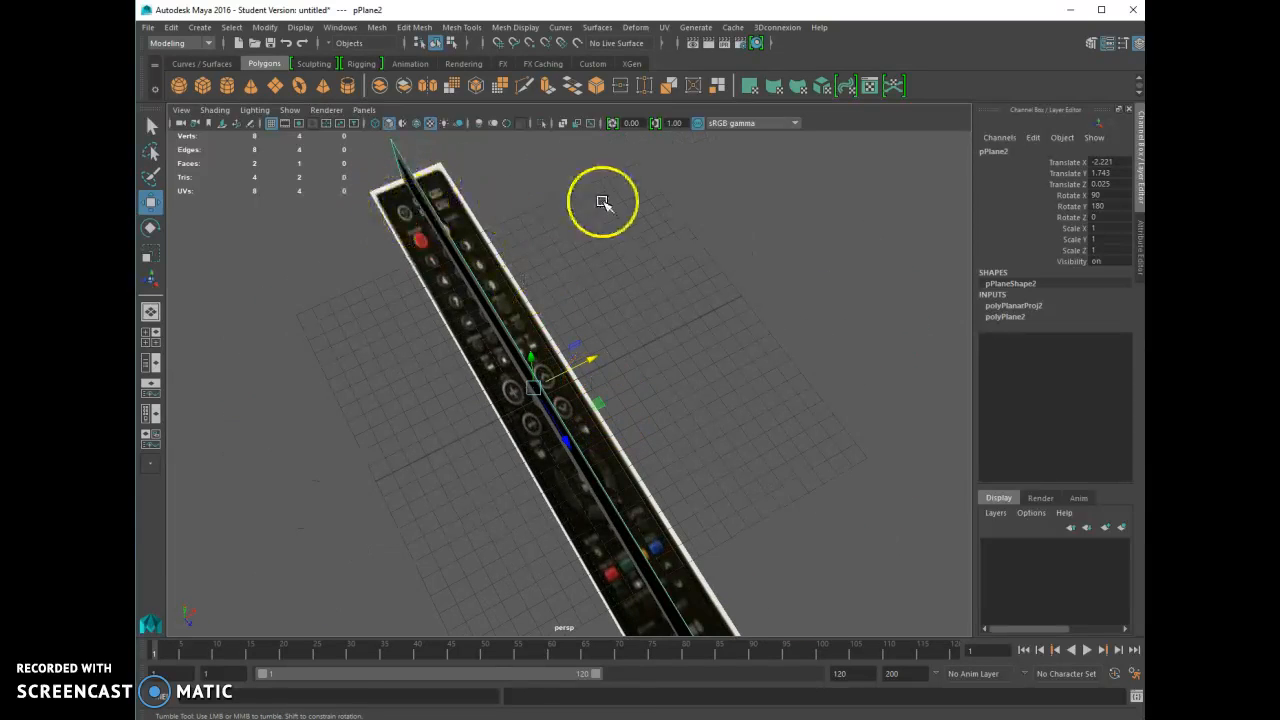
left_click_drag(600, 206, 530, 218, "alt")
left_click_drag(596, 375, 601, 374)
left_click_drag(620, 306, 737, 218, "alt")
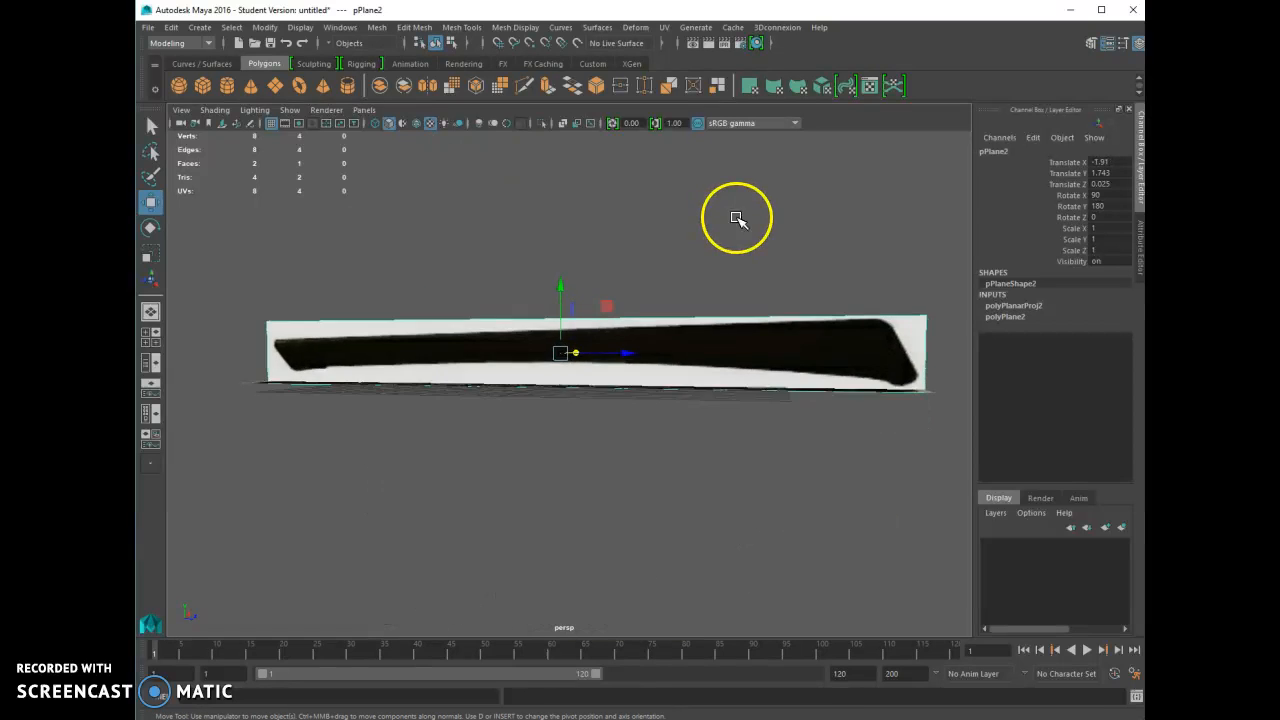
left_click_drag(580, 386, 630, 413, "alt")
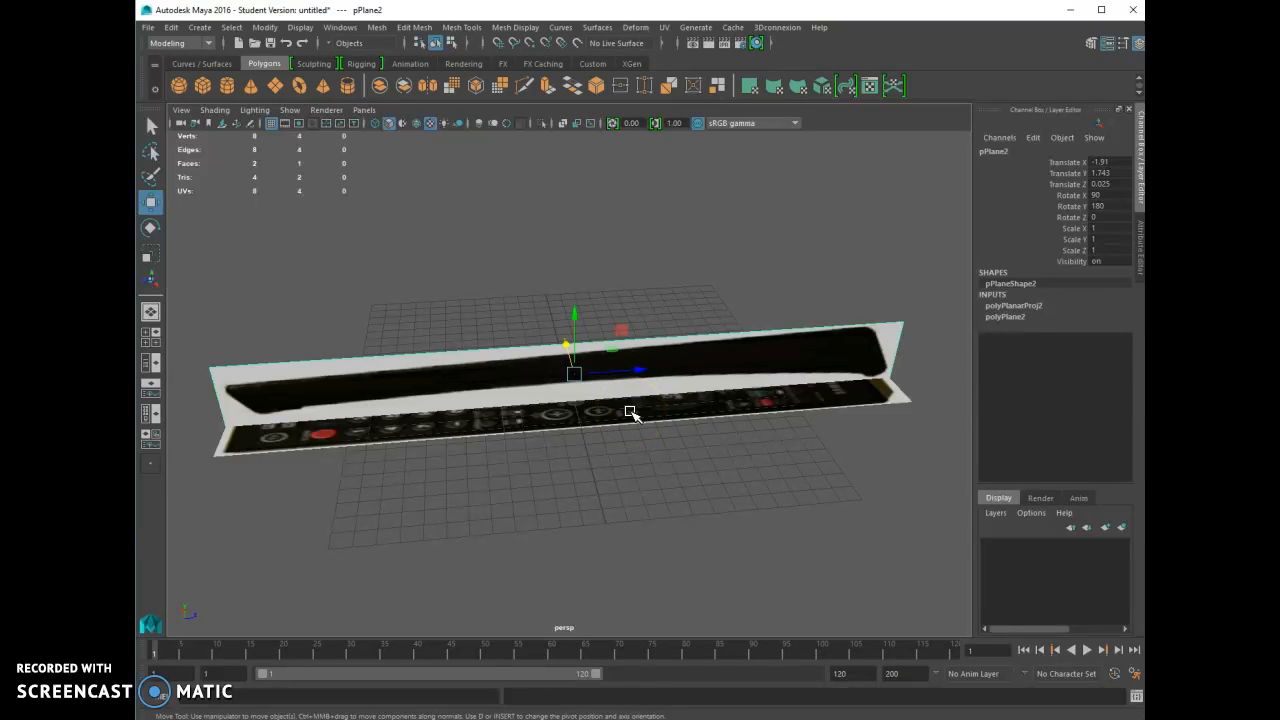
key("ctrl+z")
key("ctrl+z")
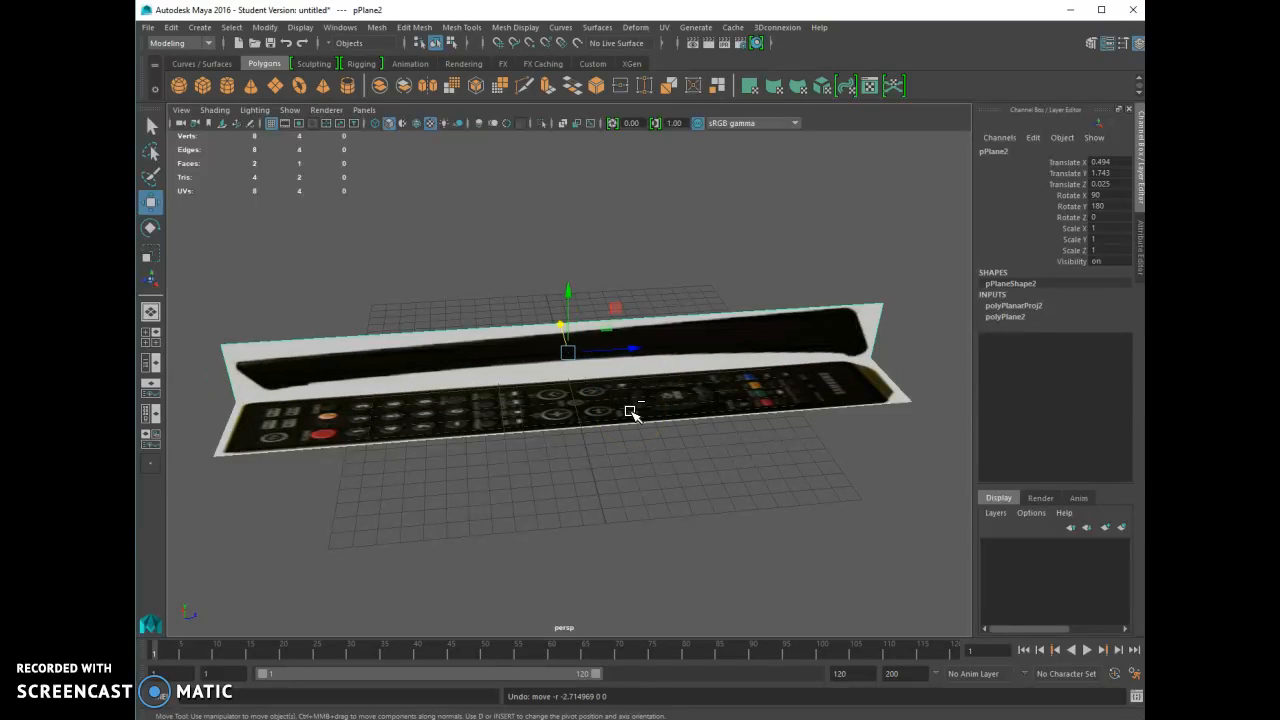
mouse_move(465, 433)
left_mouse_down("alt")
mouse_move(491, 477)
mouse_move(528, 457)
mouse_move(500, 509)
mouse_move(449, 441)
left_mouse_up("alt")
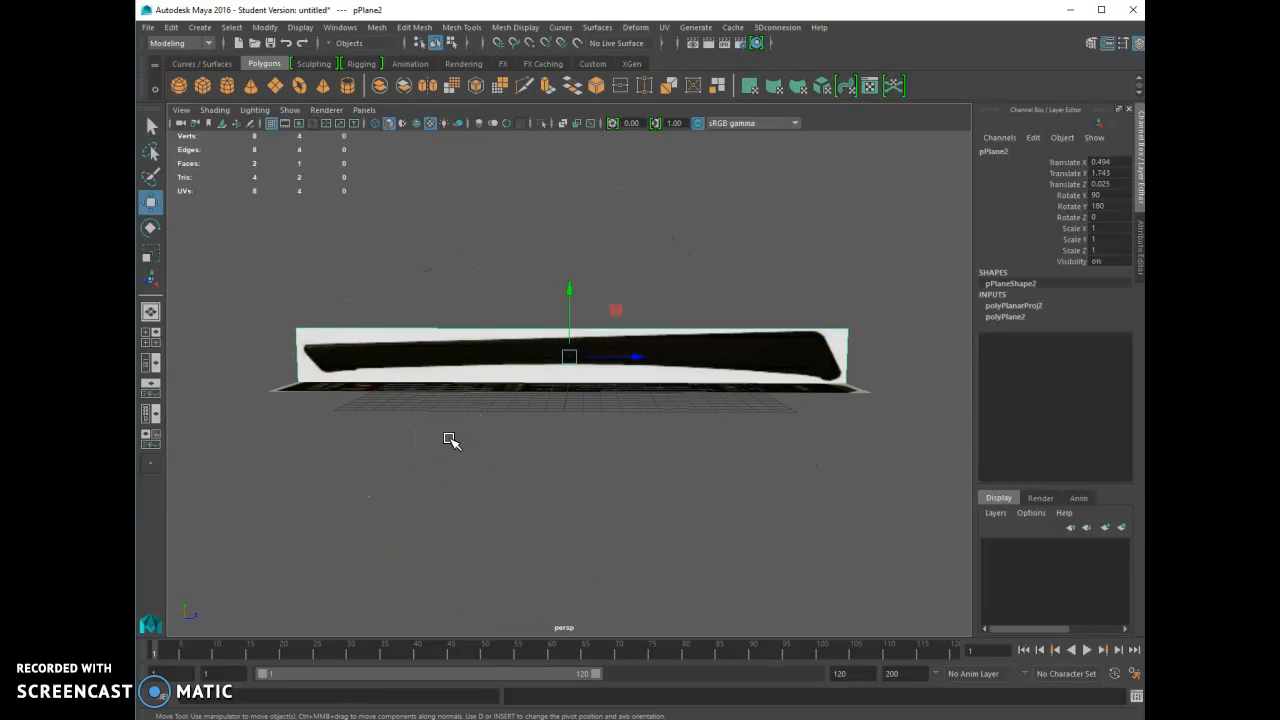
left_click_drag(431, 430, 477, 451, "alt")
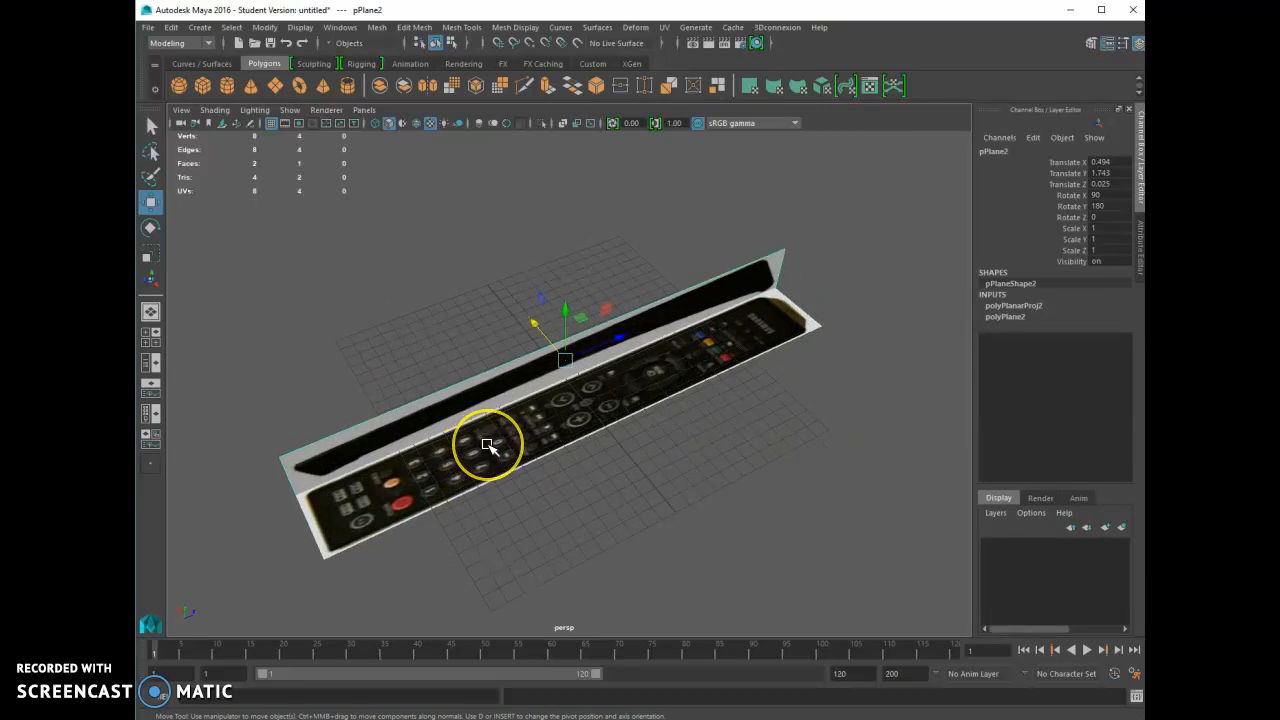